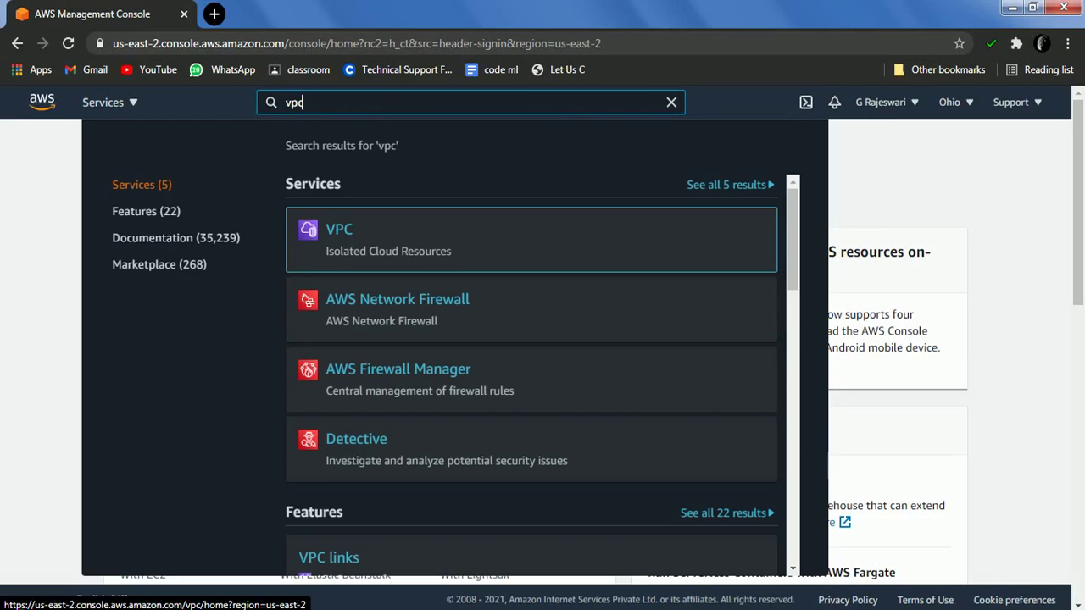
Open the VPC service and go to the list of VPCs in the Ohio region
key(Return)
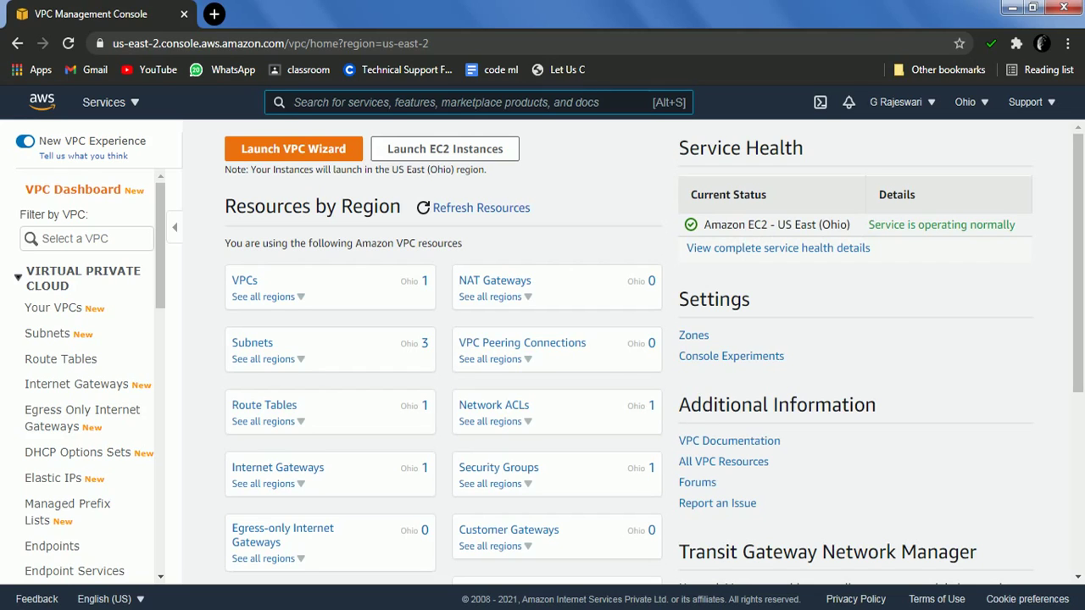
scroll(84, 378, down, 1)
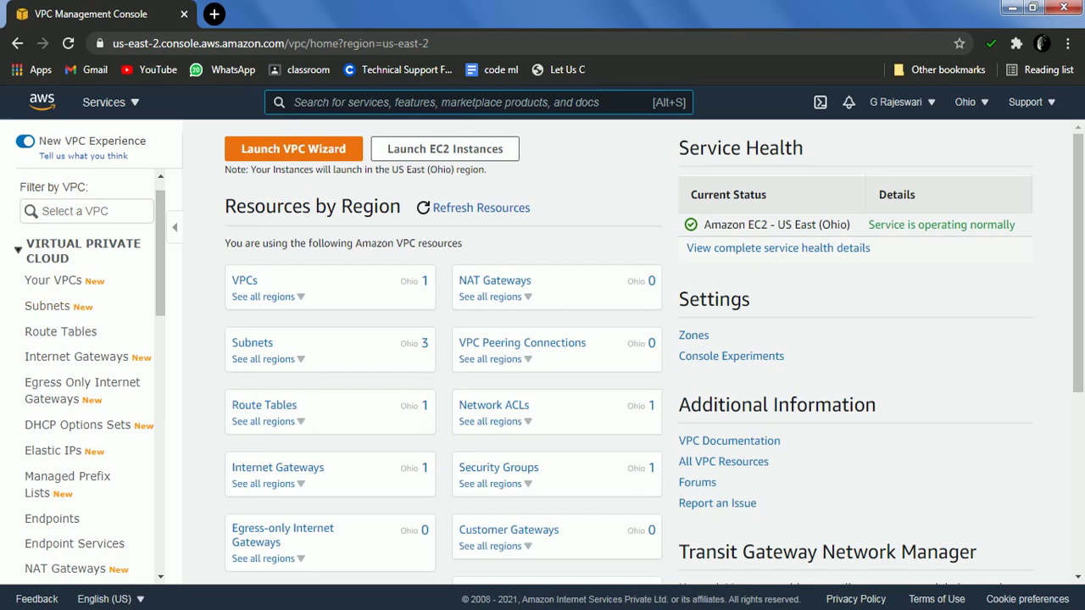
click(52, 280)
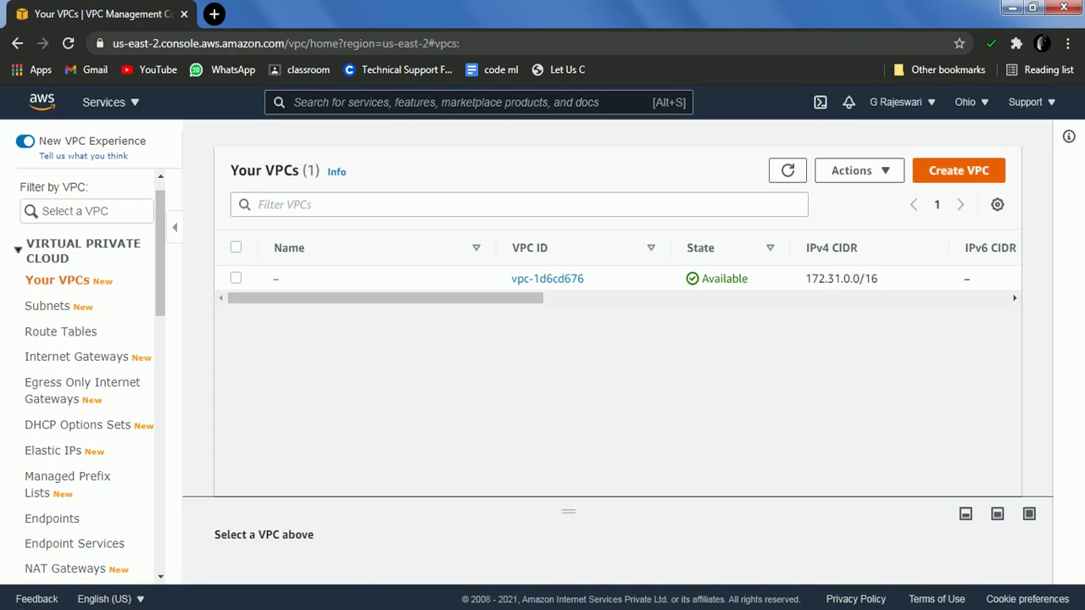
Create a VPC named spidy with IPv4 CIDR block 10.0.0.0/16, and return to the VPC list
click(959, 171)
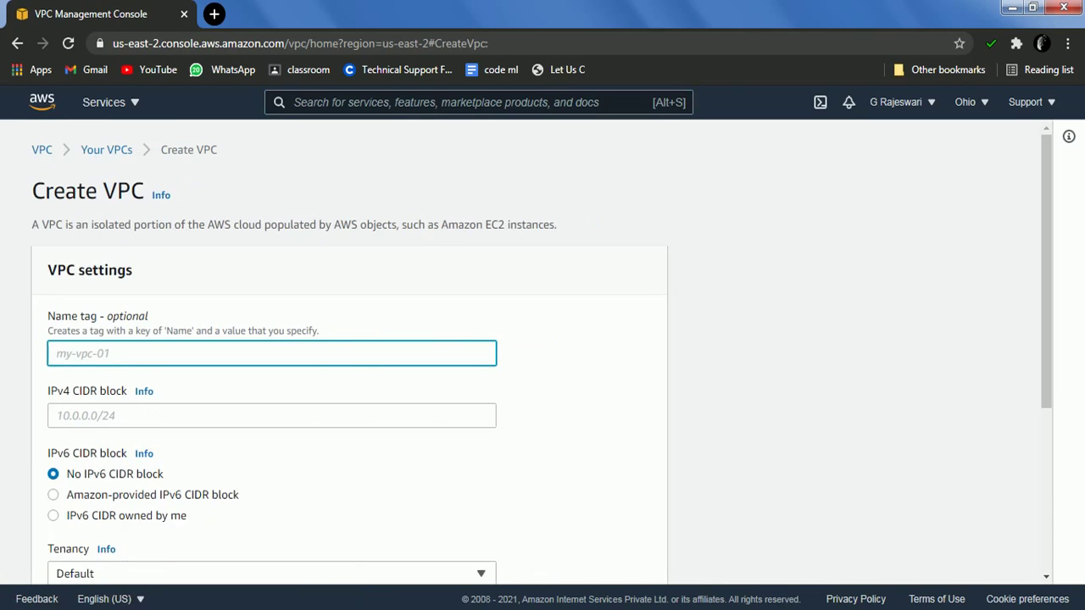
text(spidy)
click(57, 415)
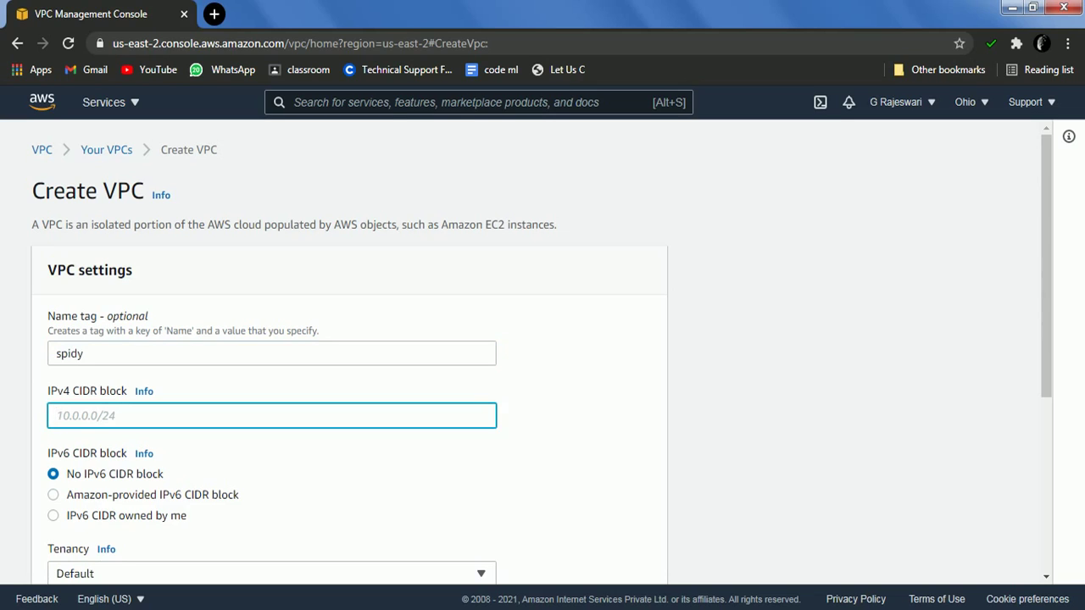
text(10.0.0.0/16)
scroll(347, 352, down, 3)
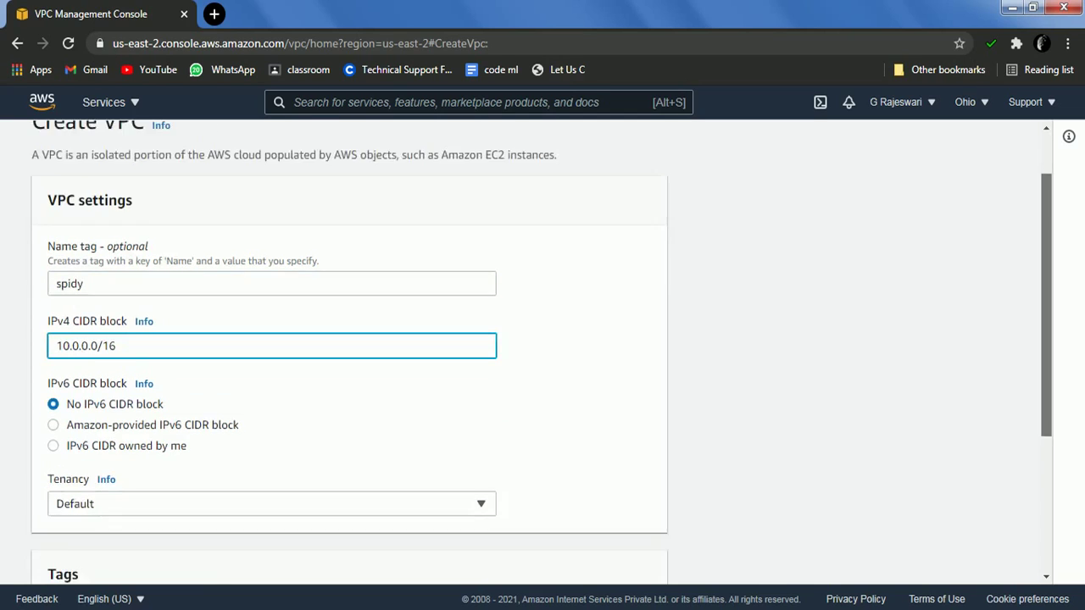
scroll(347, 352, down, 1)
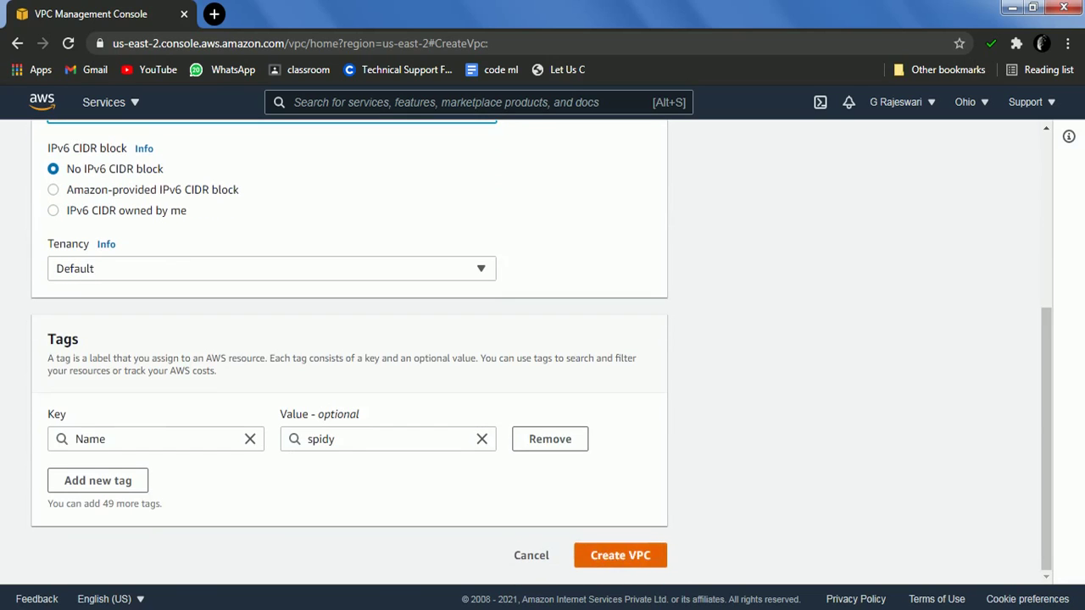
click(620, 555)
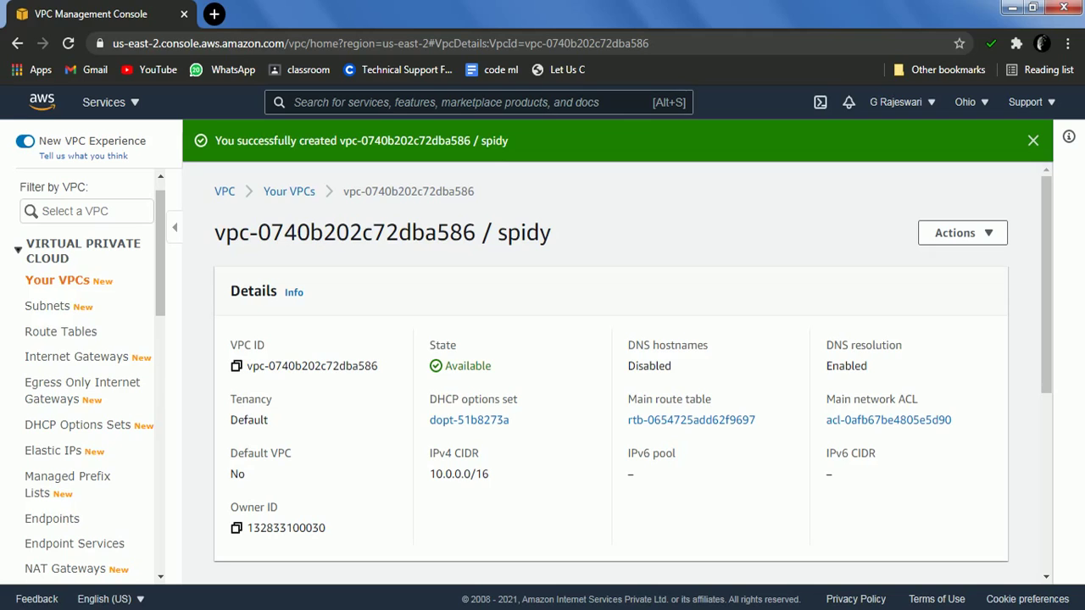
click(289, 191)
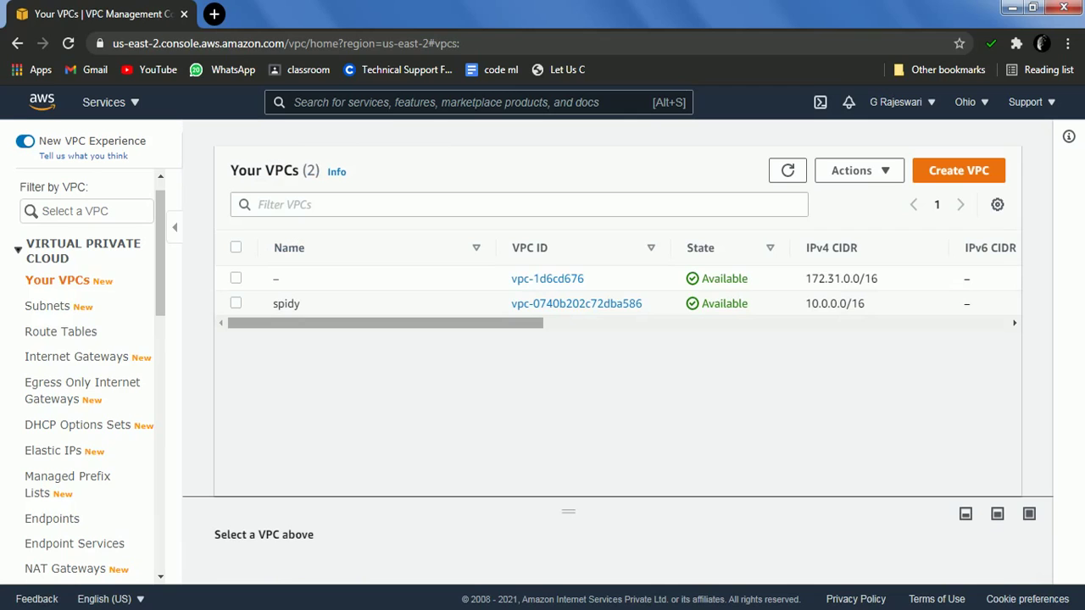
Create an internet gateway with the name tag gate
scroll(85, 338, down, 1)
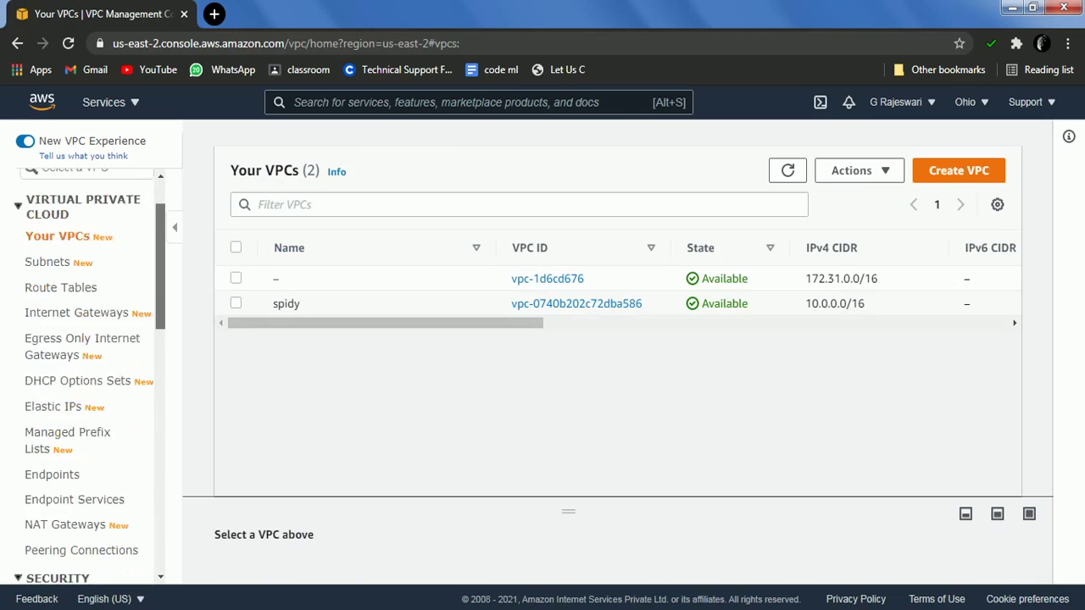
click(76, 297)
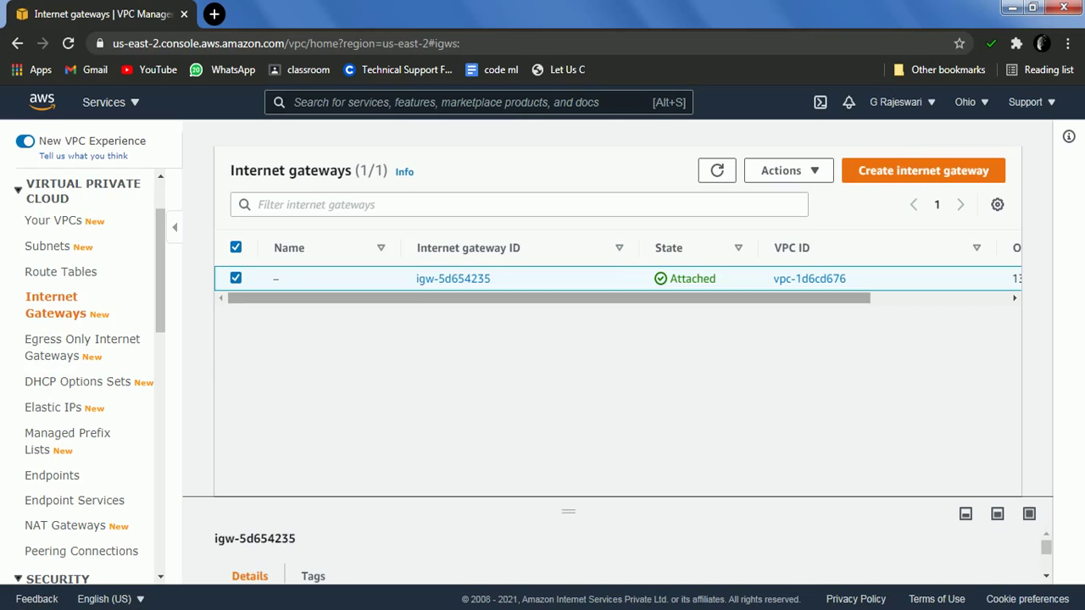
click(236, 278)
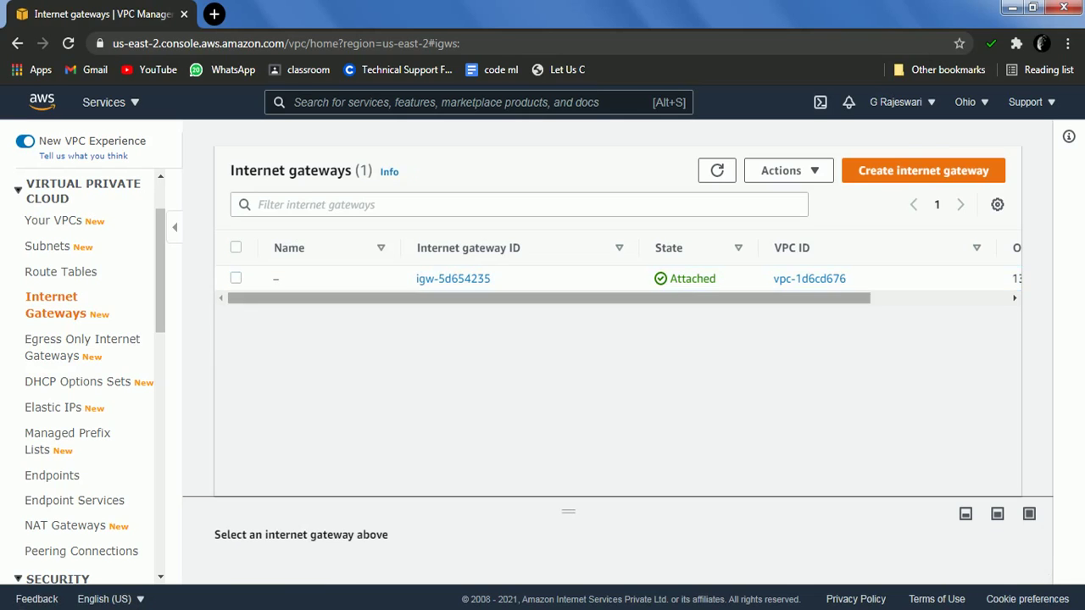
click(923, 170)
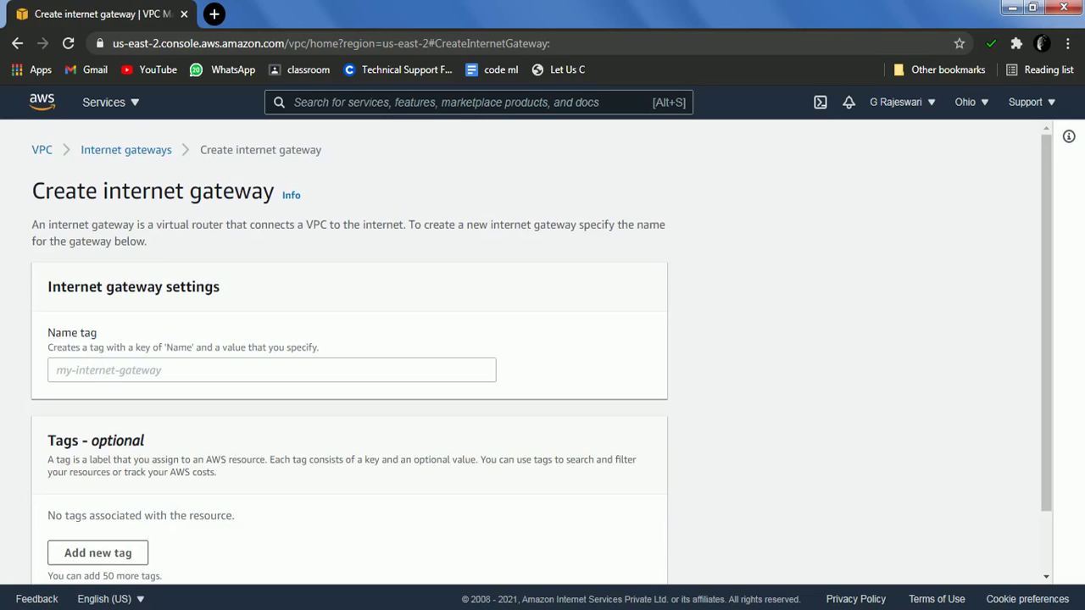
click(57, 370)
text(gate)
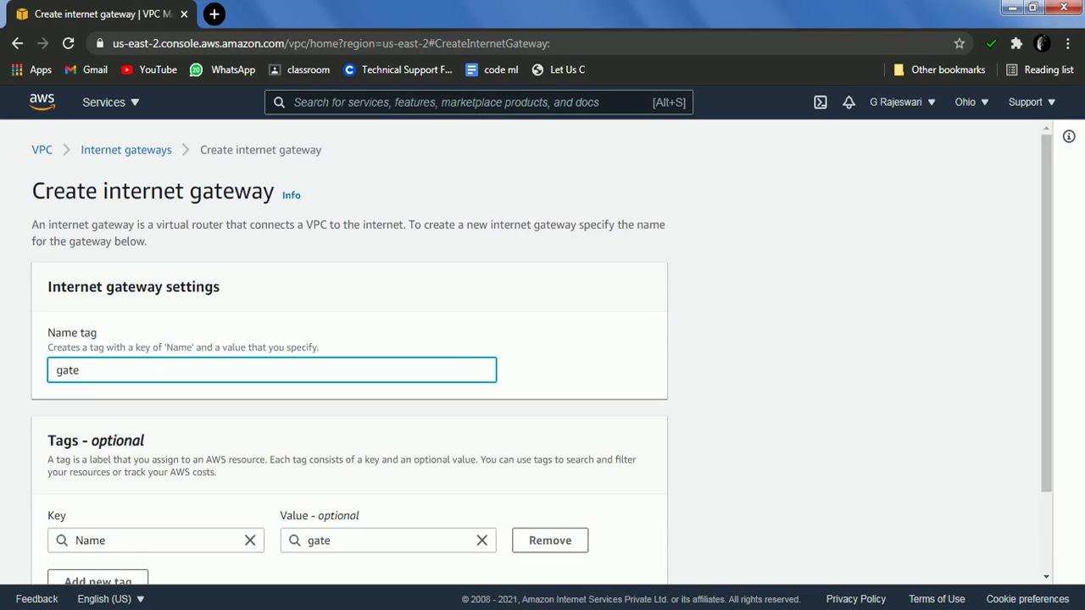
scroll(543, 356, down, 3)
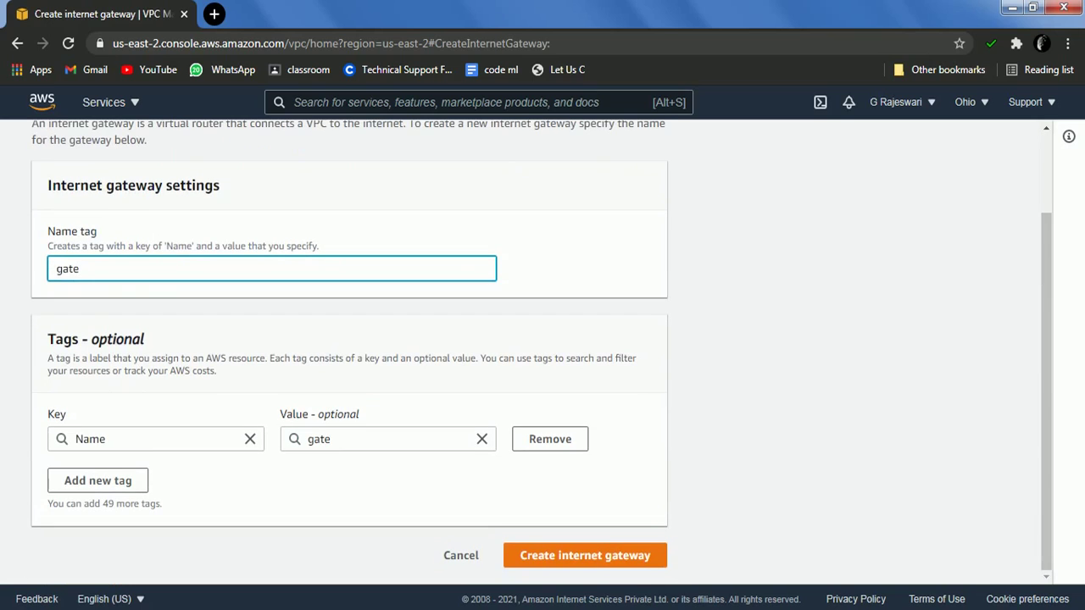
click(585, 555)
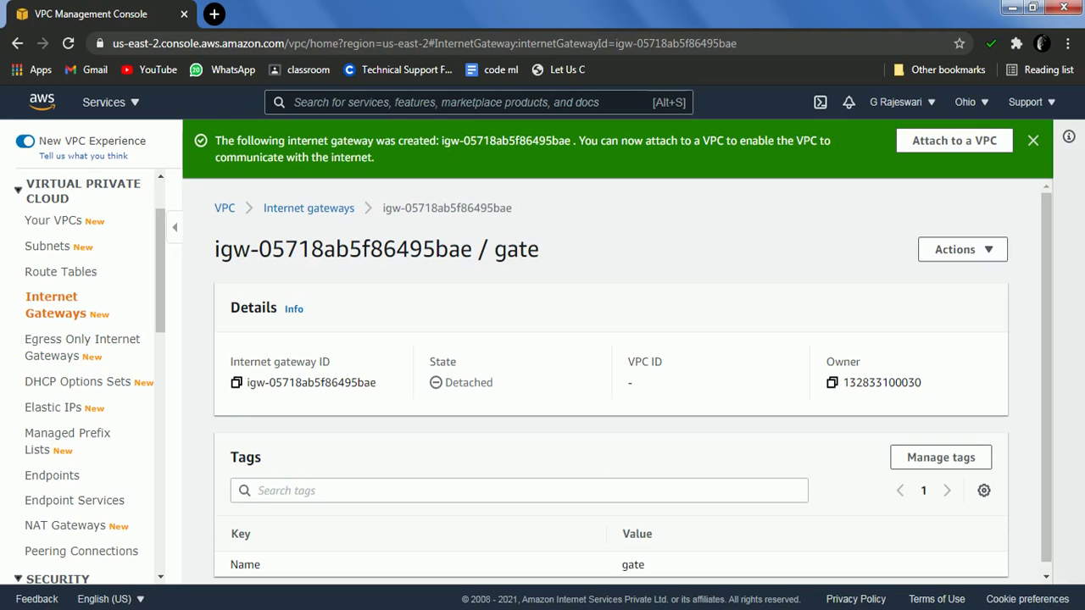
Attach the internet gateway gate to the spidy VPC
click(309, 208)
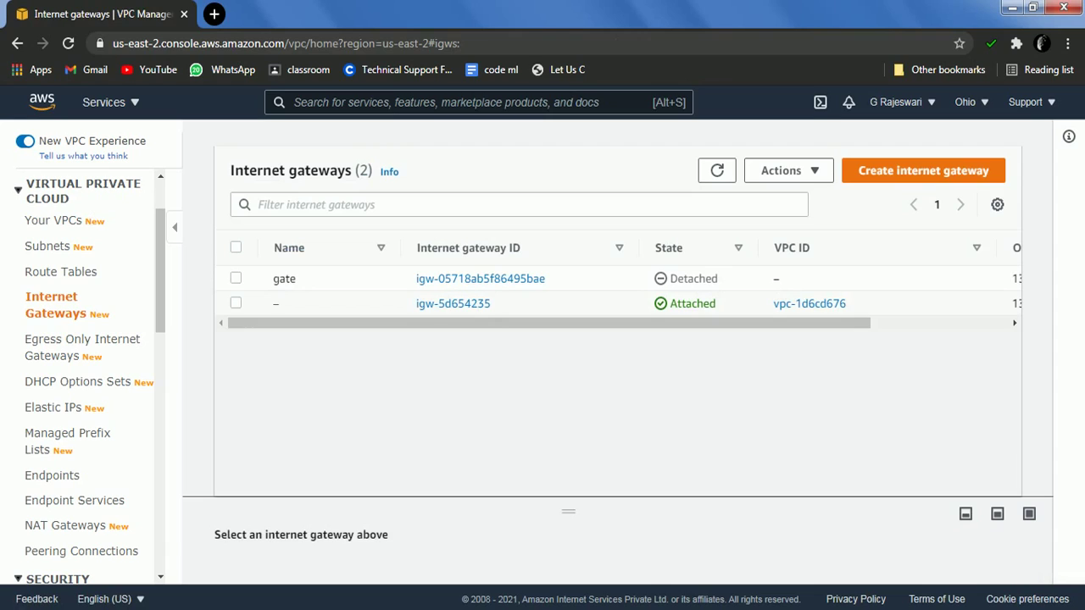
drag(670, 278, 719, 278)
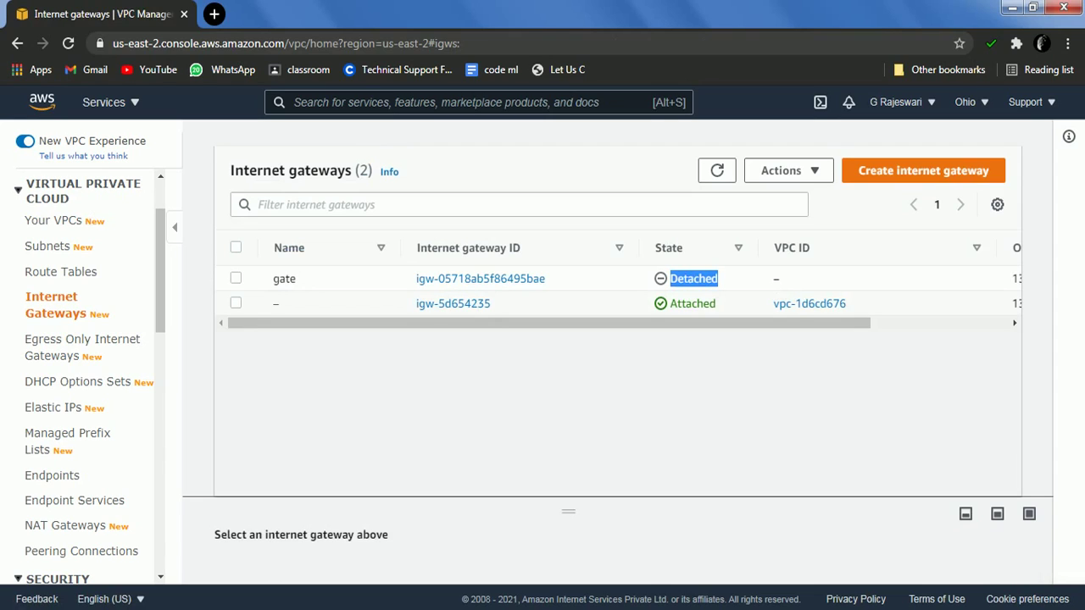
click(236, 278)
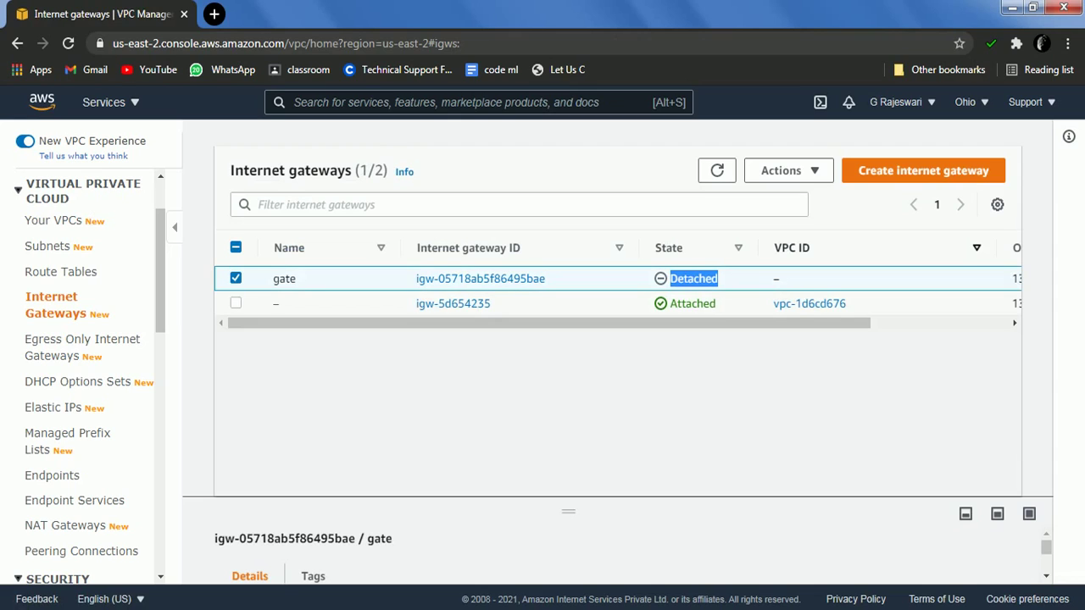
click(781, 171)
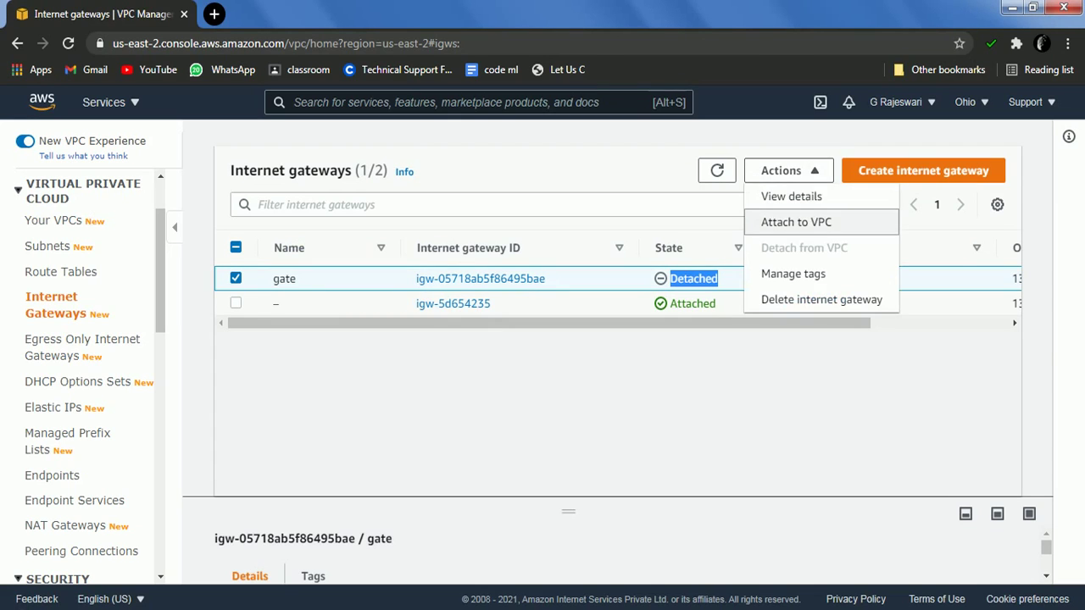
click(796, 222)
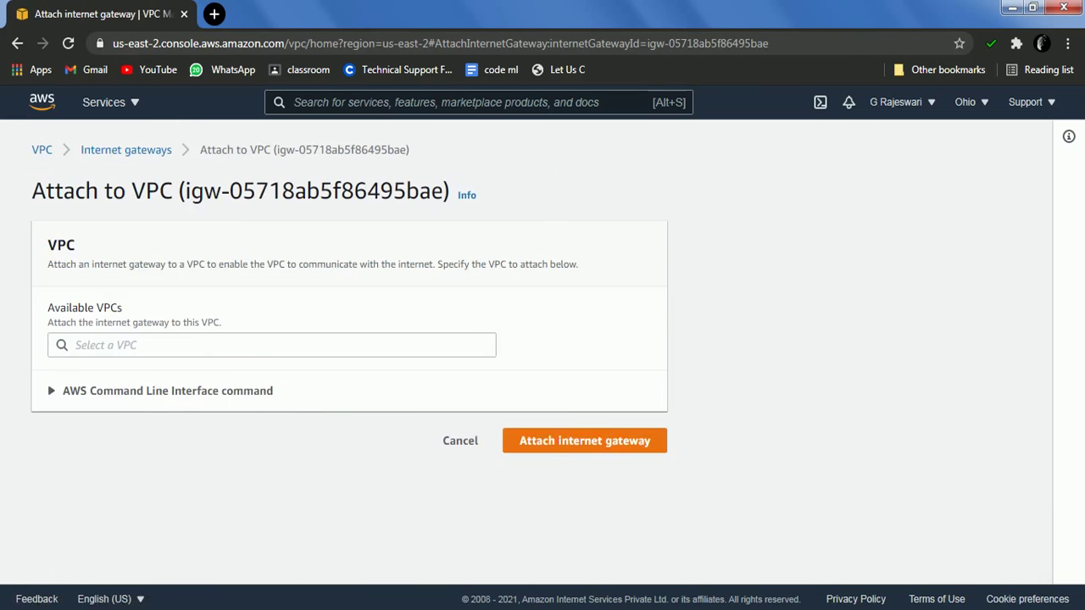
click(271, 345)
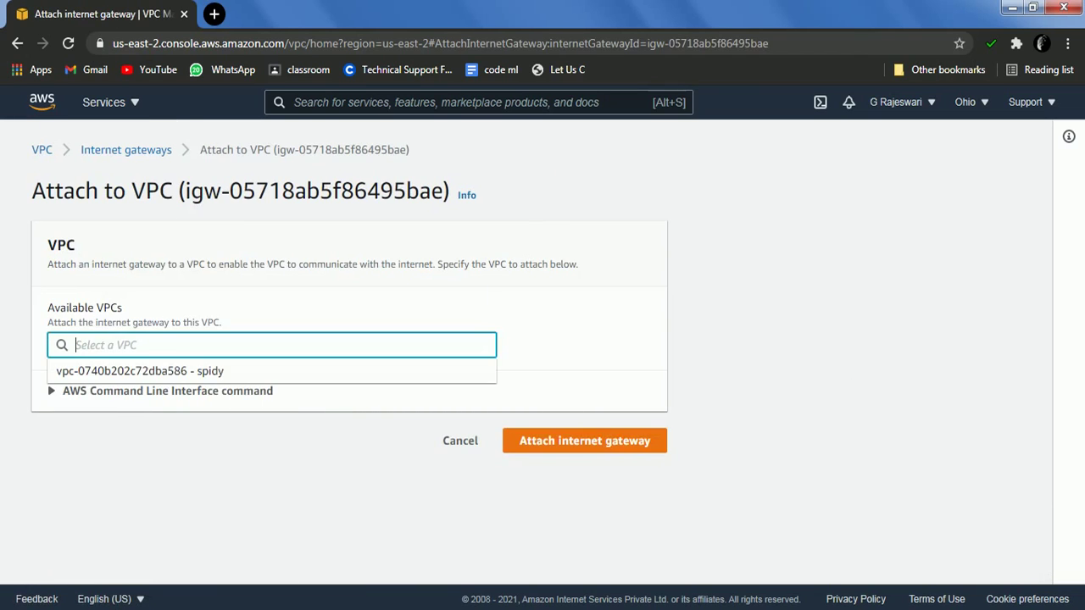
click(139, 370)
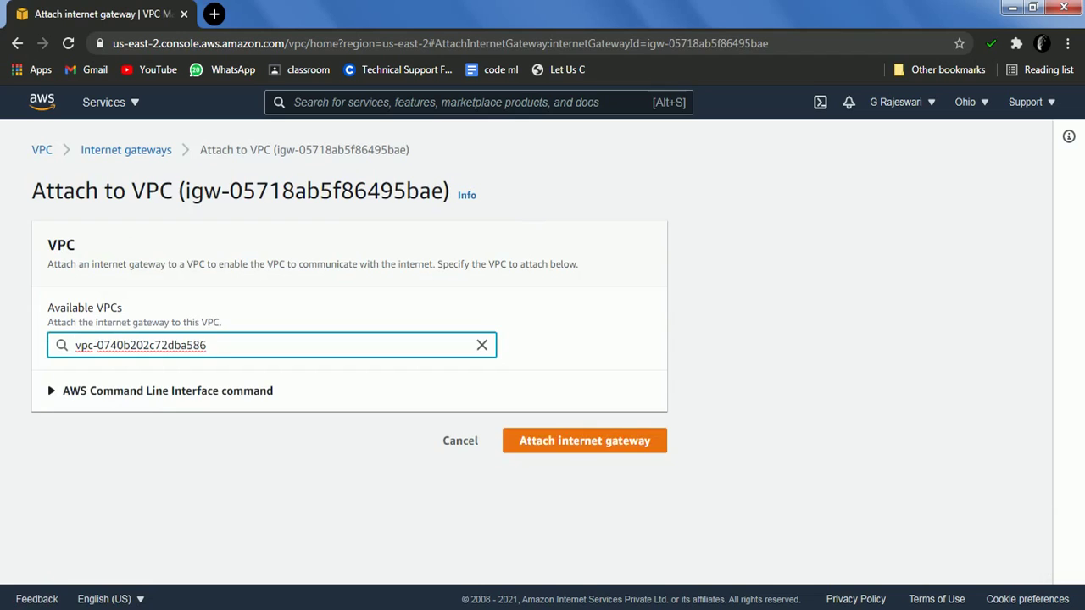
click(583, 441)
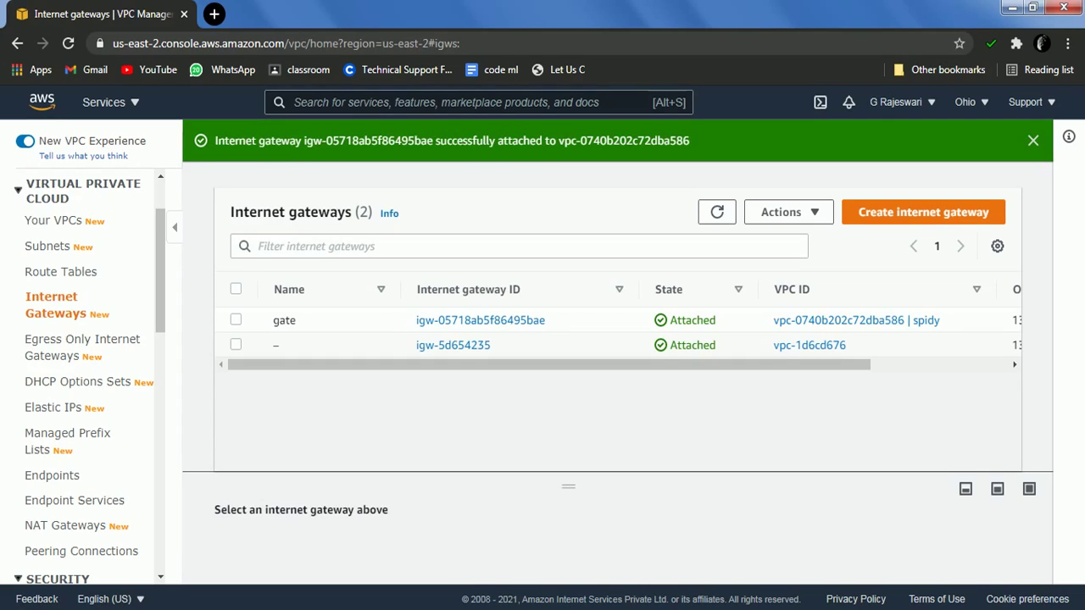
Start creating a new subnet and choose spidy as its VPC
click(47, 246)
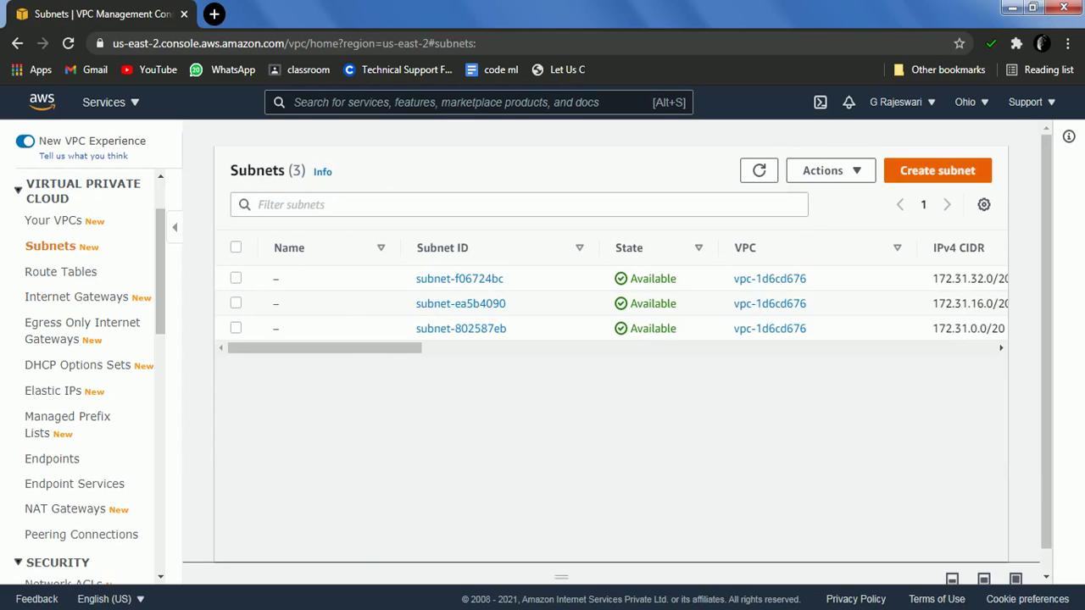
click(937, 171)
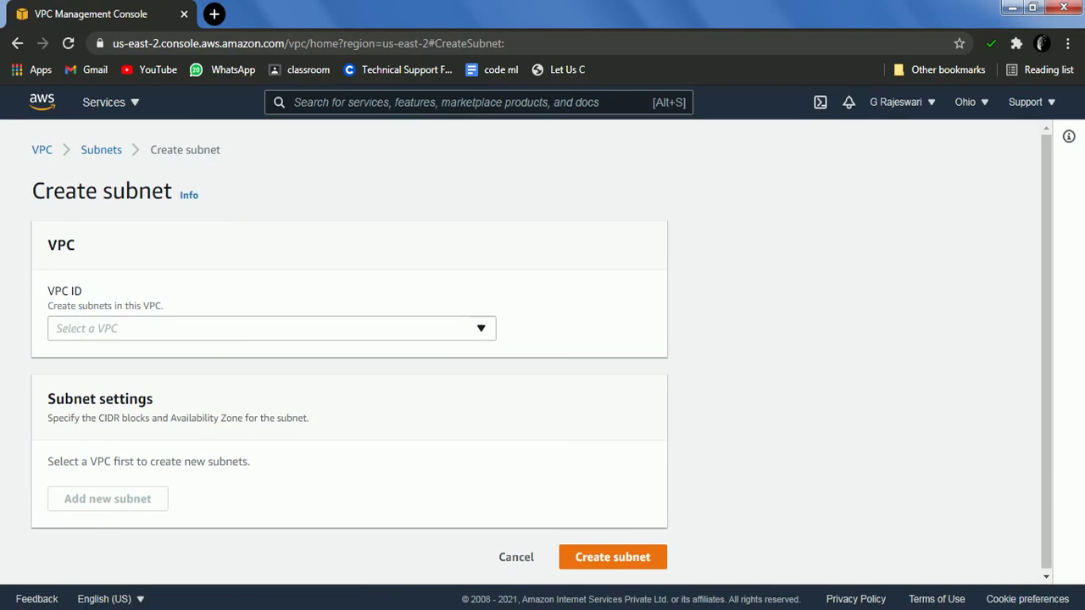
click(271, 327)
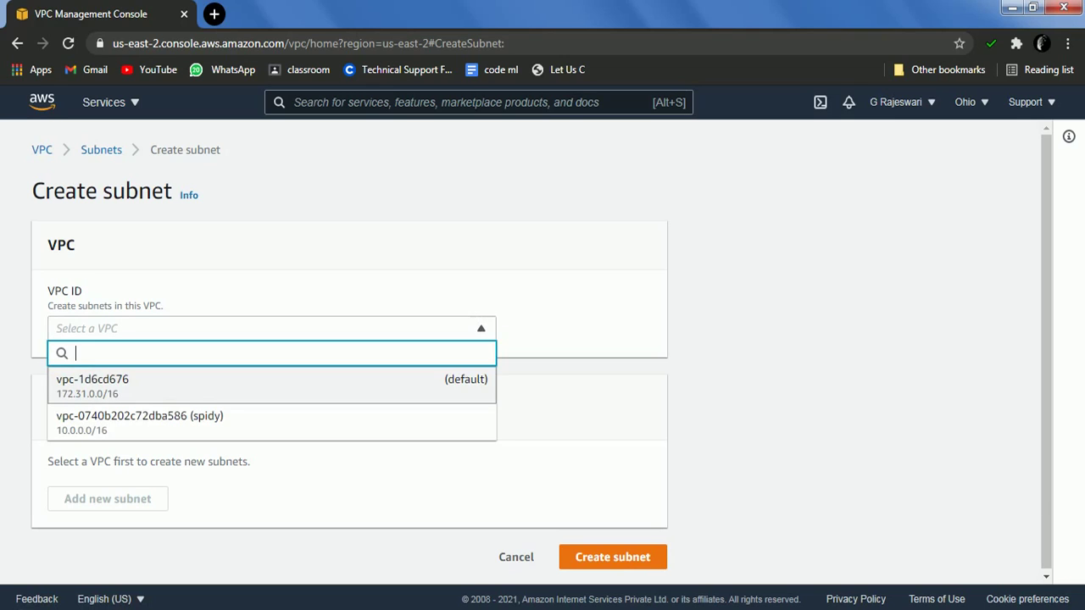
click(140, 422)
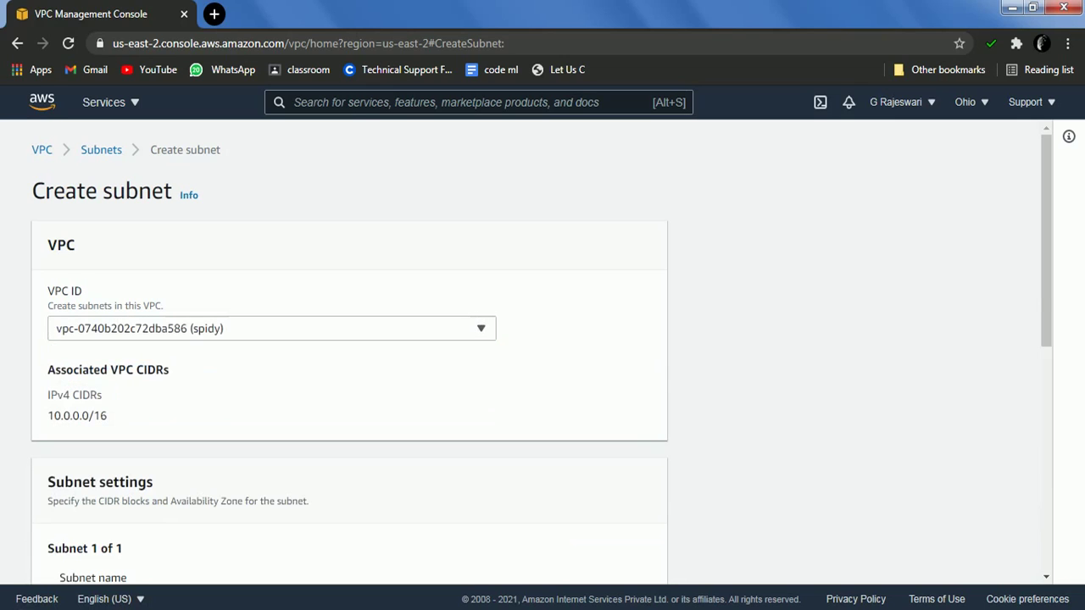
Name the new subnet Public and set its IPv4 CIDR block to 10.0.1.0/24
scroll(541, 358, down, 5)
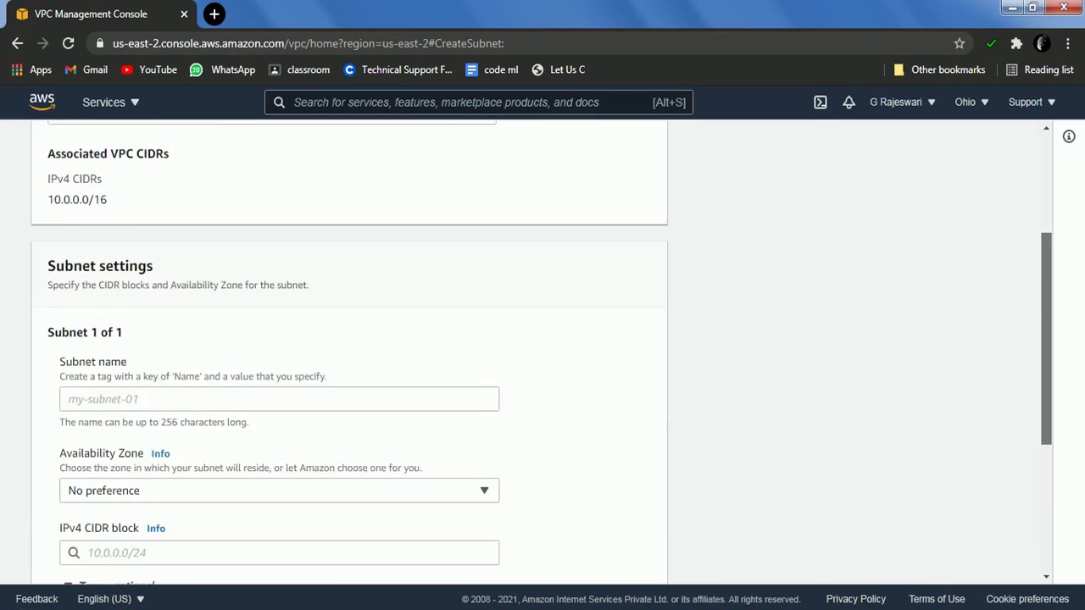
click(278, 207)
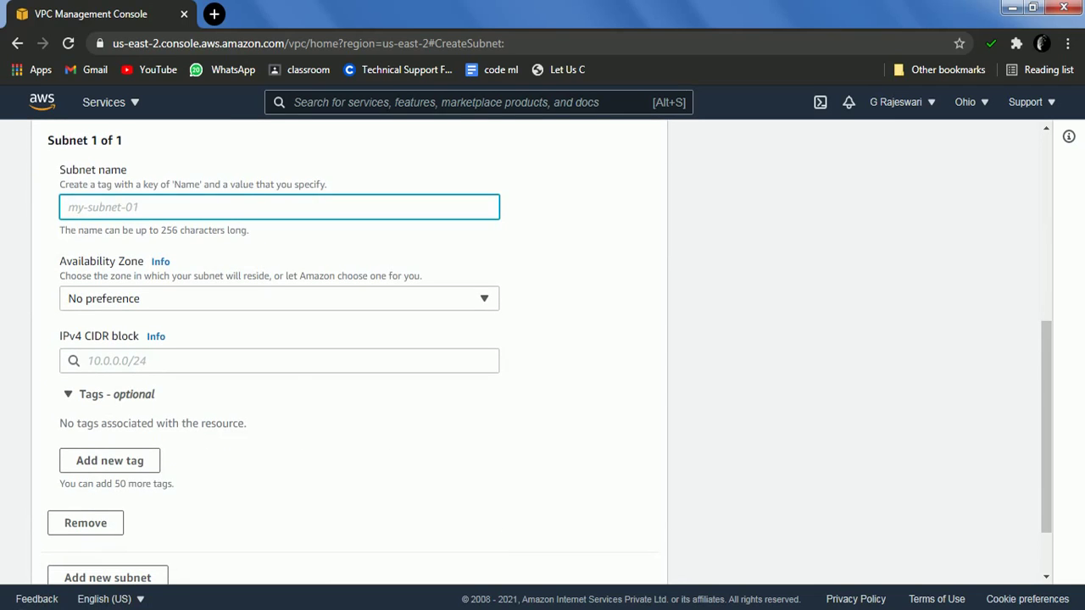
text(Pub)
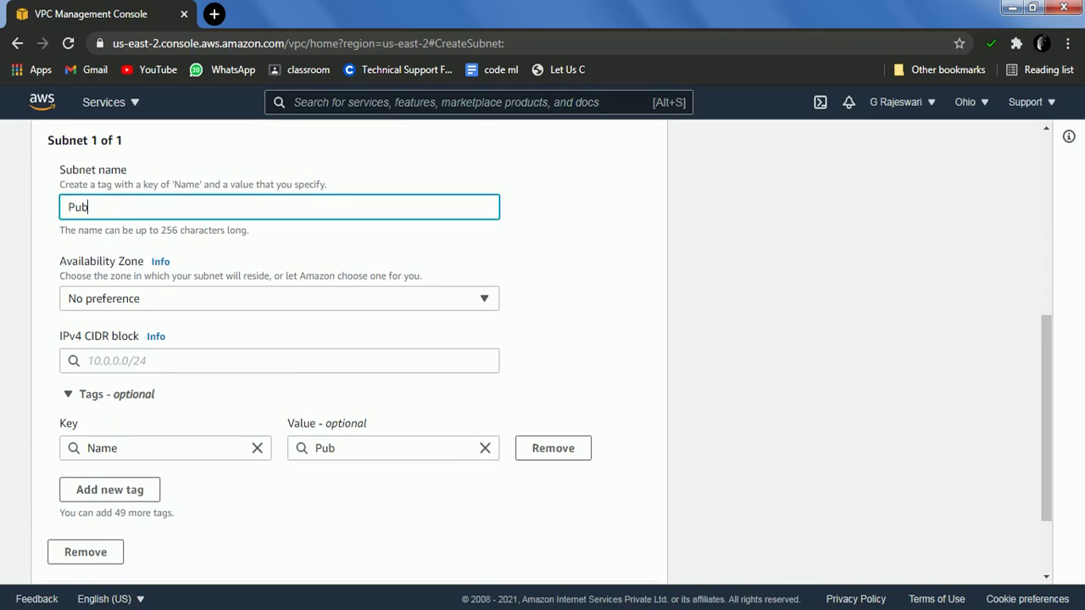
text(lic)
click(117, 361)
text(10)
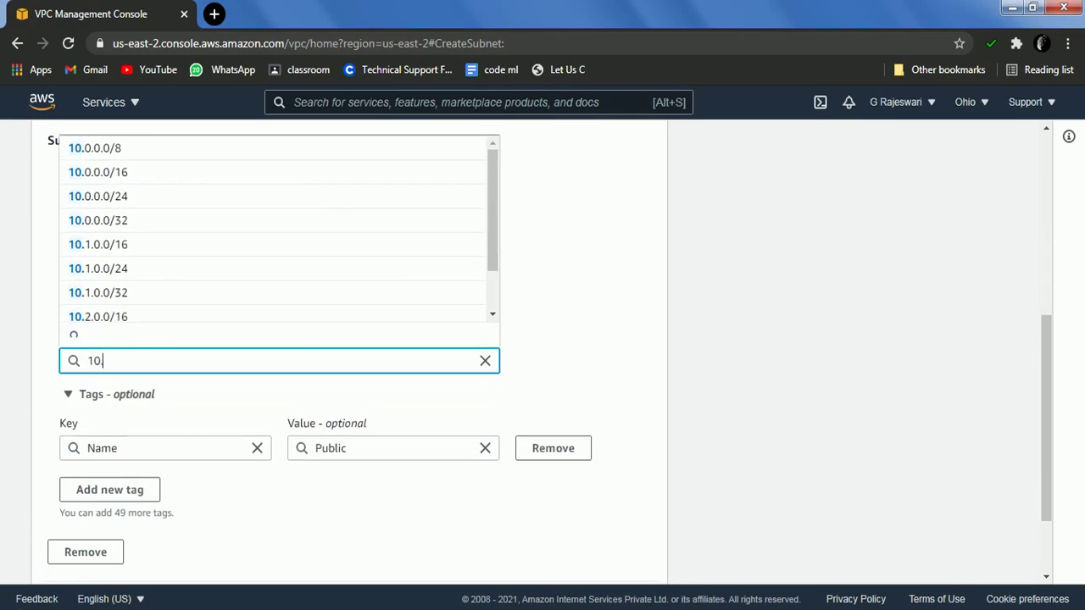
text(.0.1.)
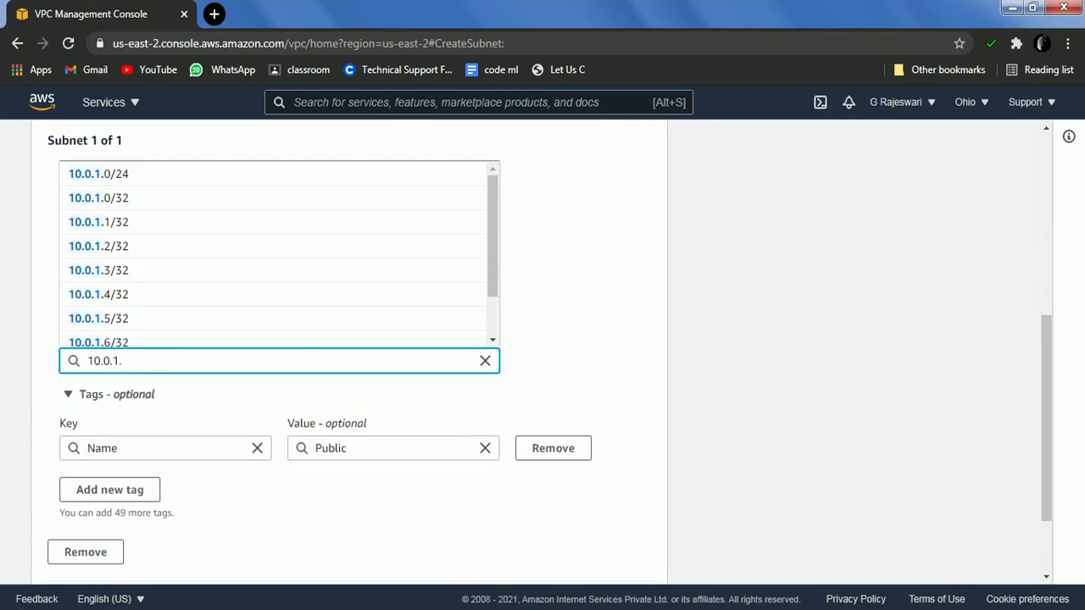
text(0/24)
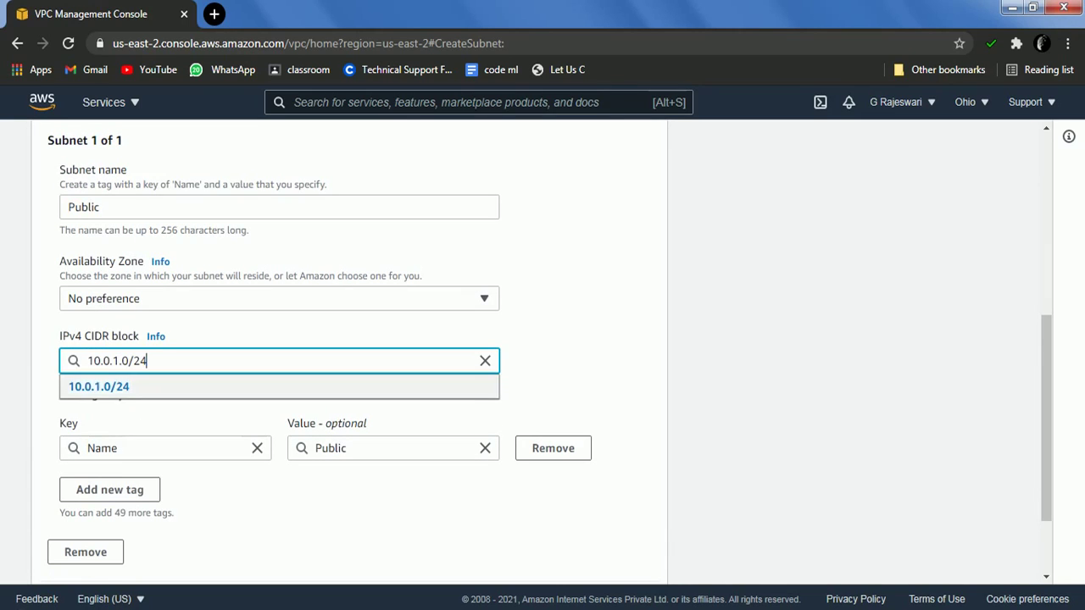
click(99, 387)
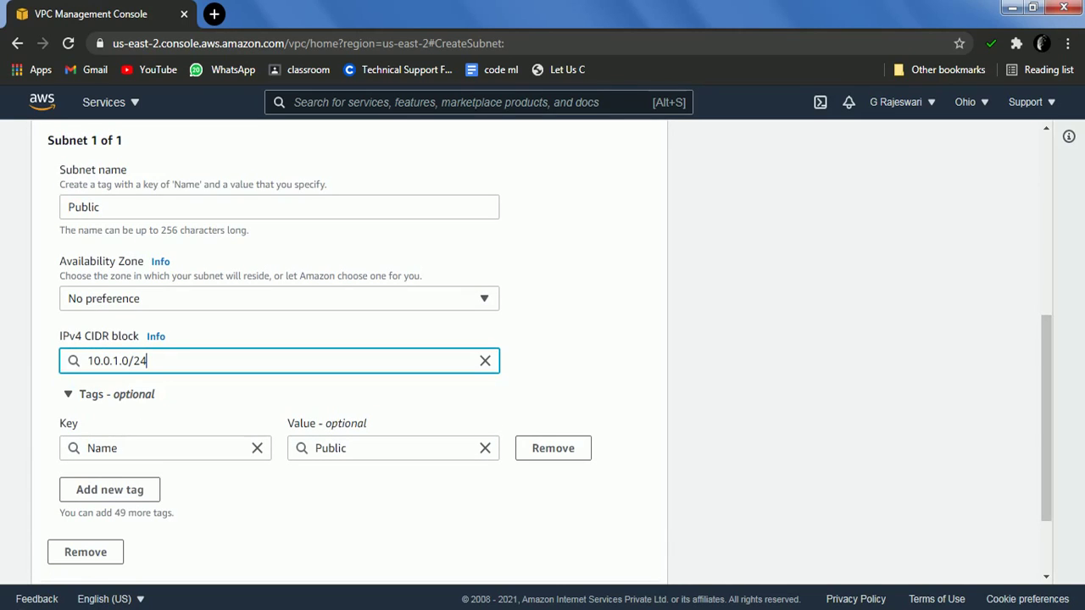
Create the Public subnet with the settings already entered
scroll(550, 352, down, 1)
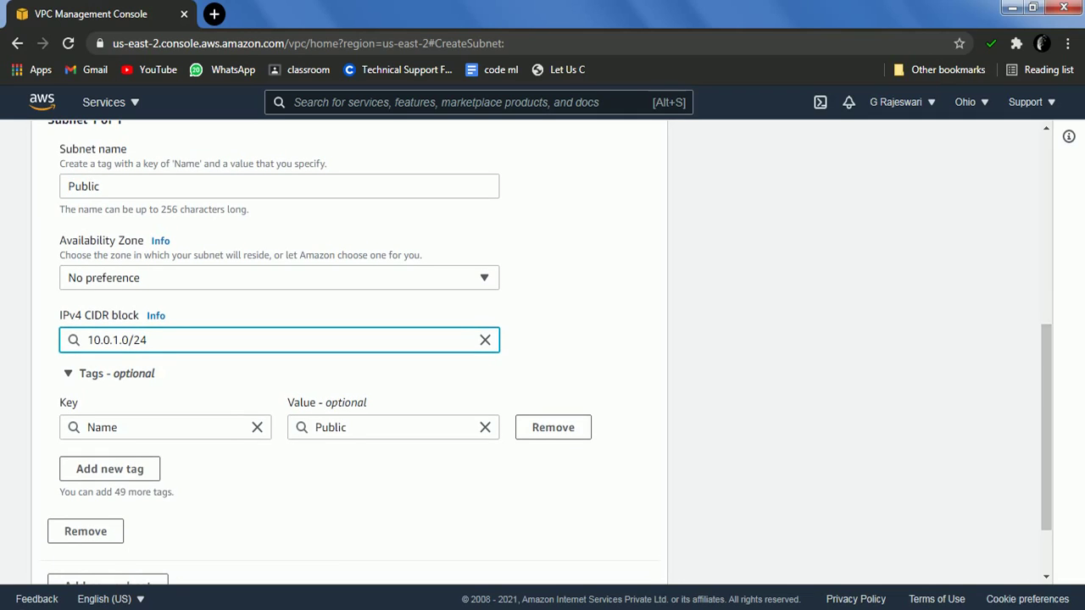
scroll(350, 351, down, 1)
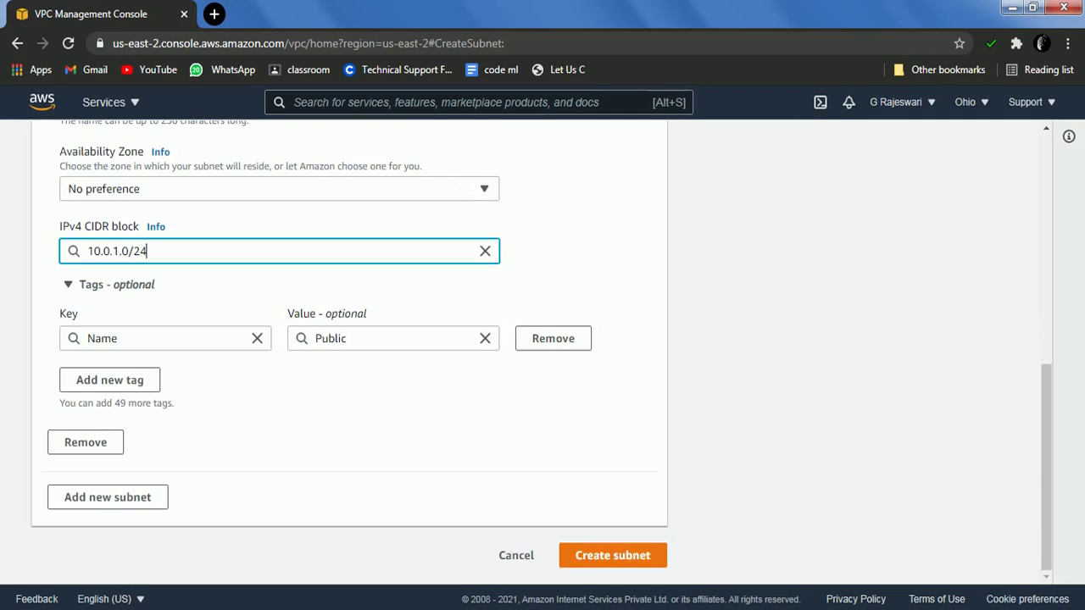
click(613, 555)
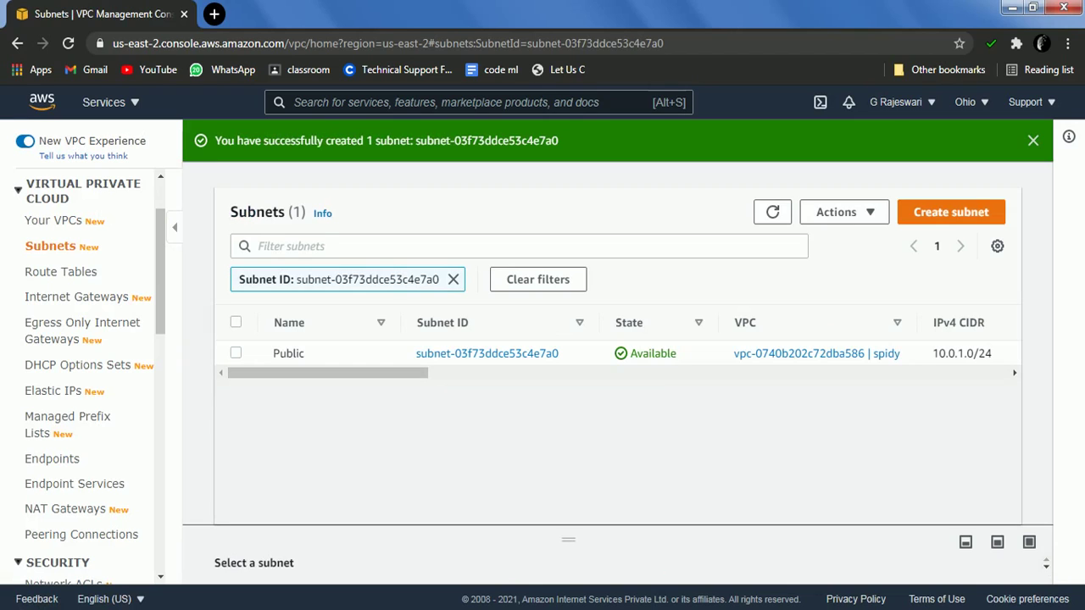
Start creating another subnet and select the spidy VPC for it
click(951, 212)
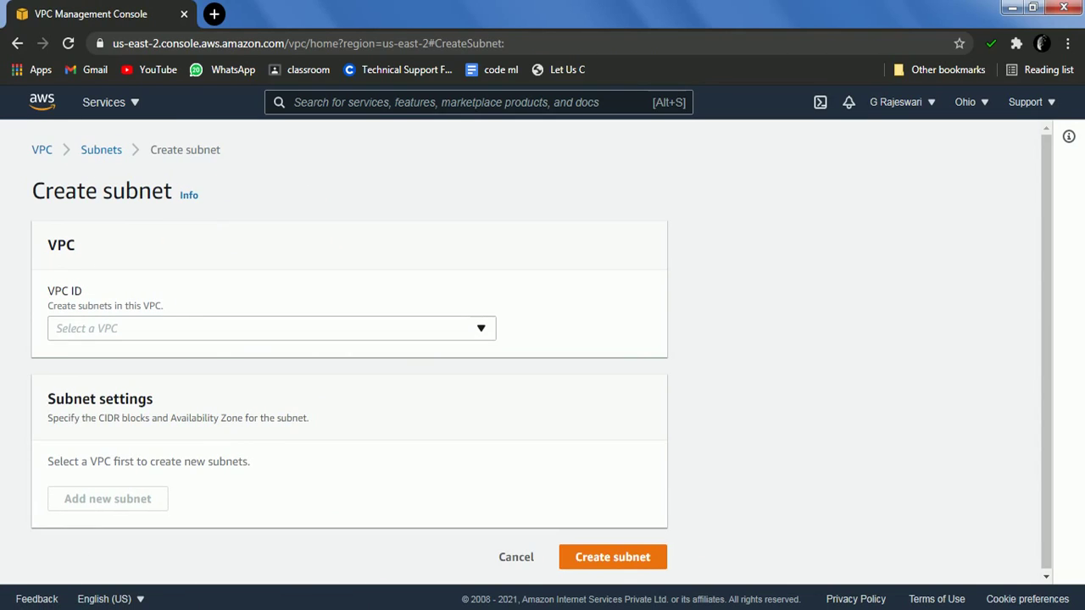
click(271, 328)
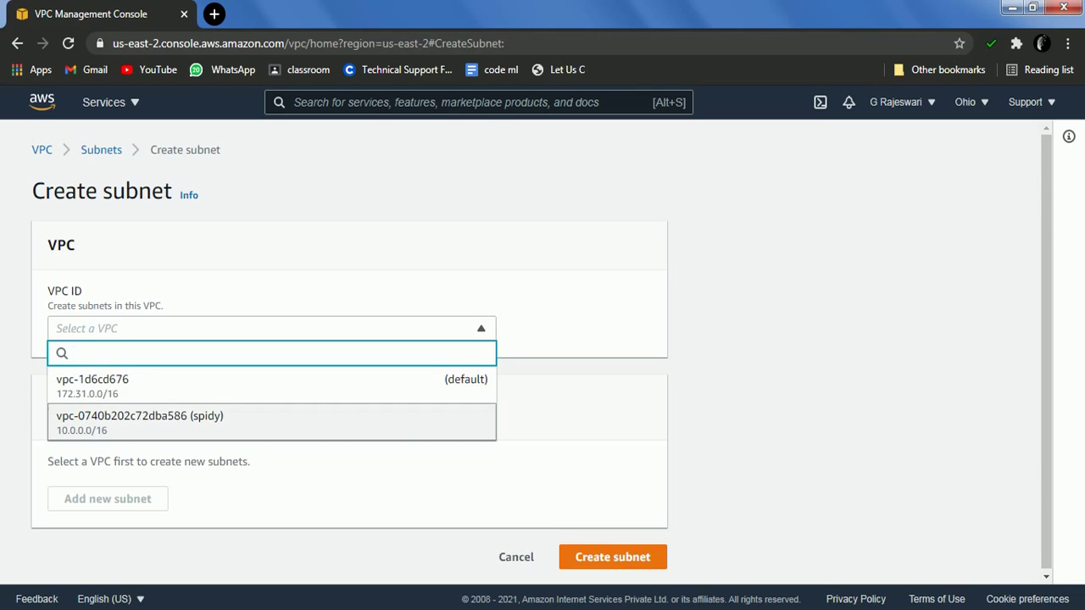
click(140, 421)
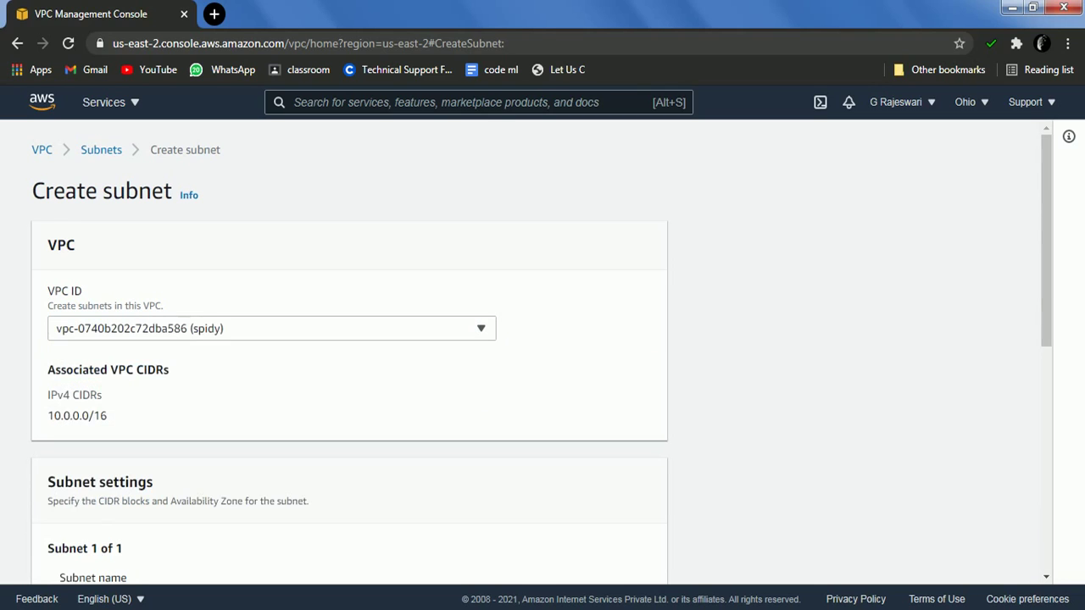
Name the subnet Private, set its IPv4 CIDR block to 10.0.2.0/24, and create it
scroll(542, 352, down, 3)
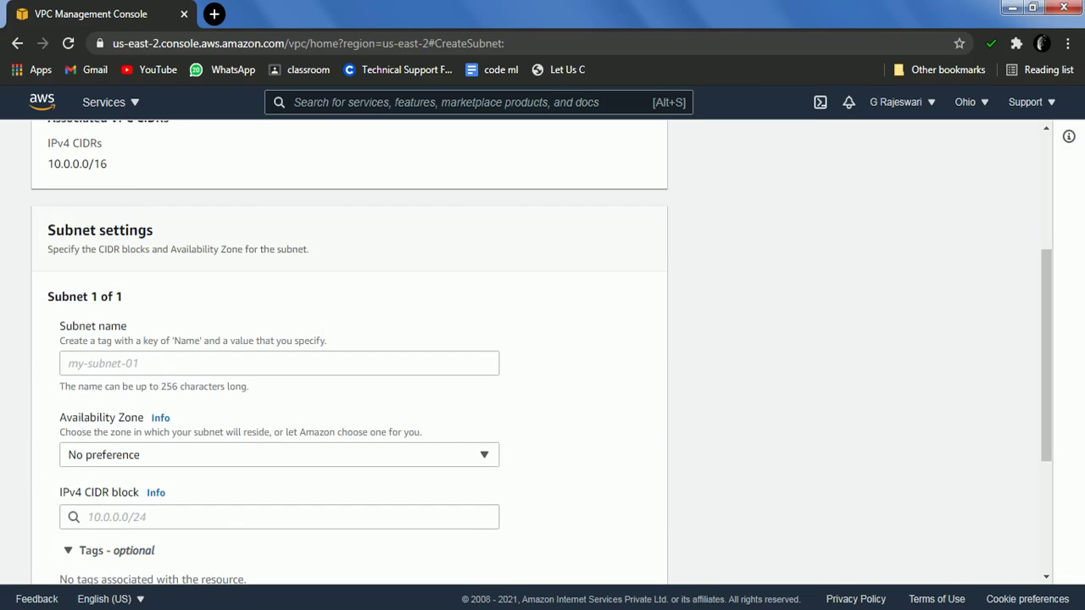
click(68, 363)
text(Private)
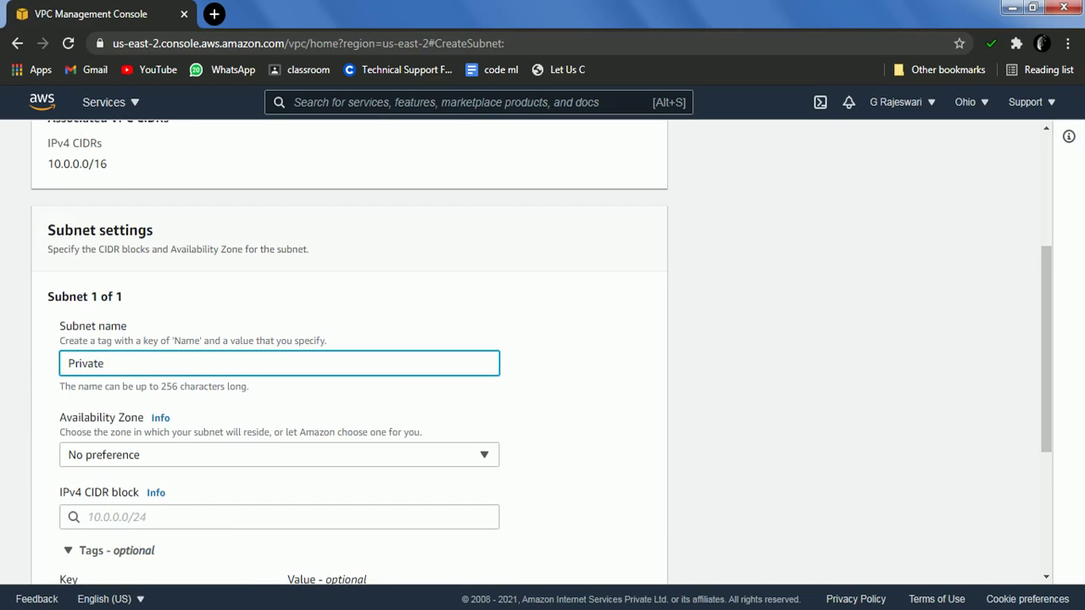
click(87, 517)
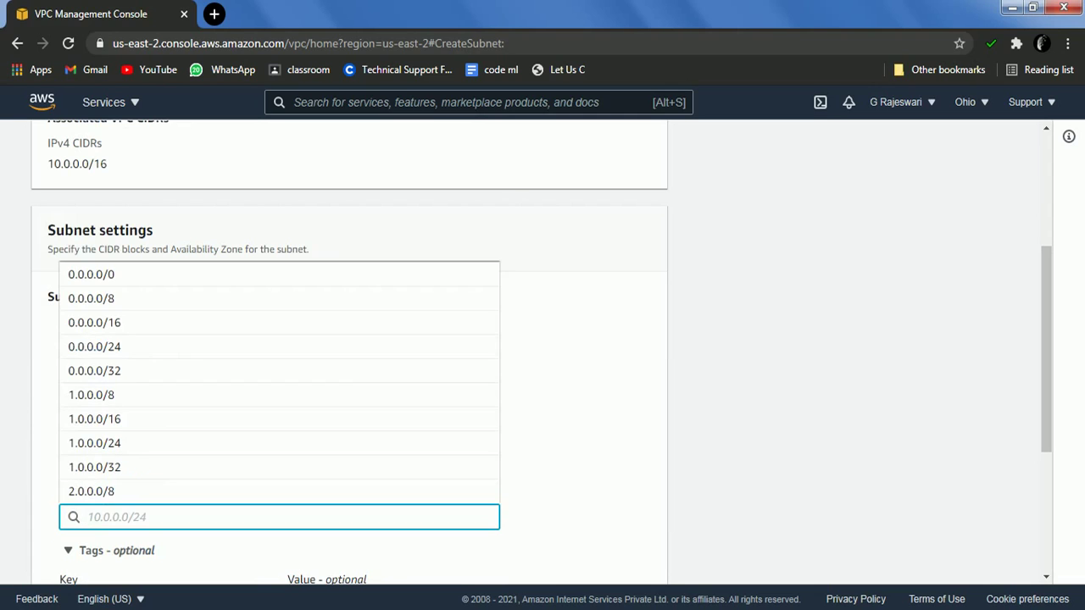
text(10.0)
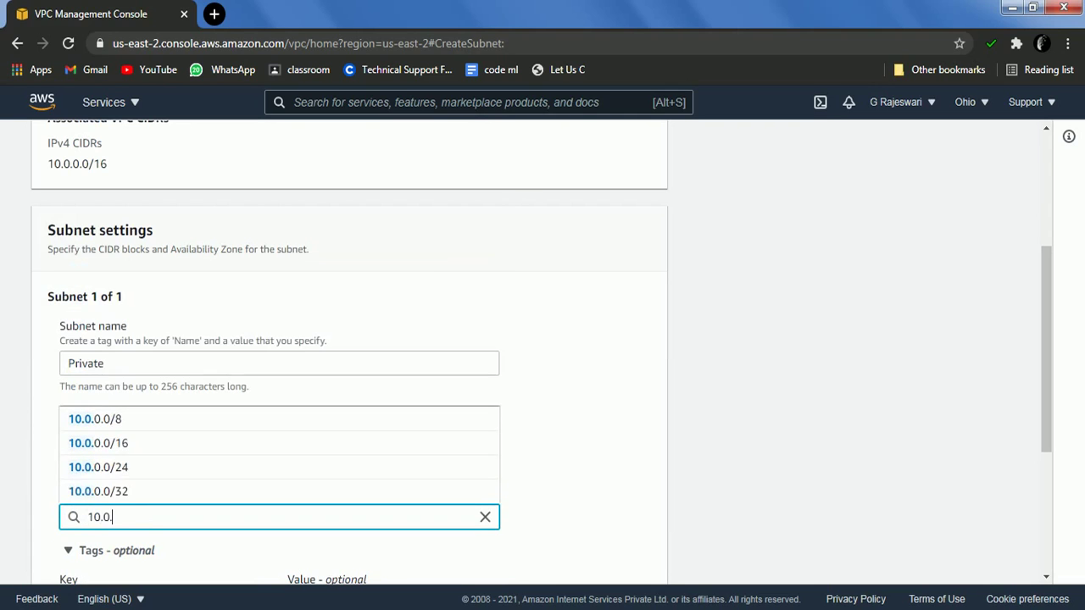
text(.2.0)
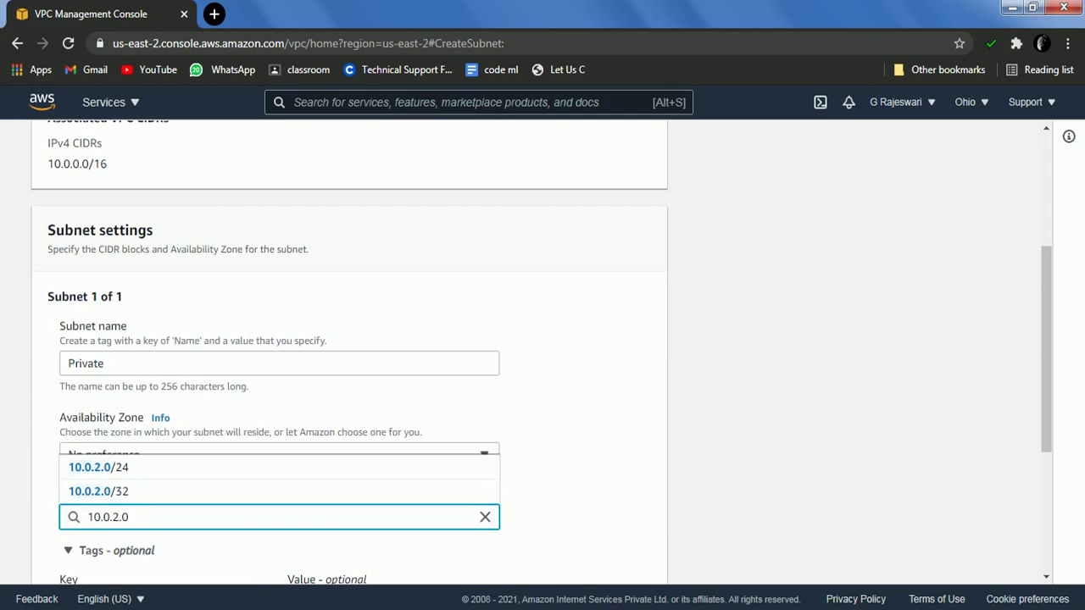
text(/24)
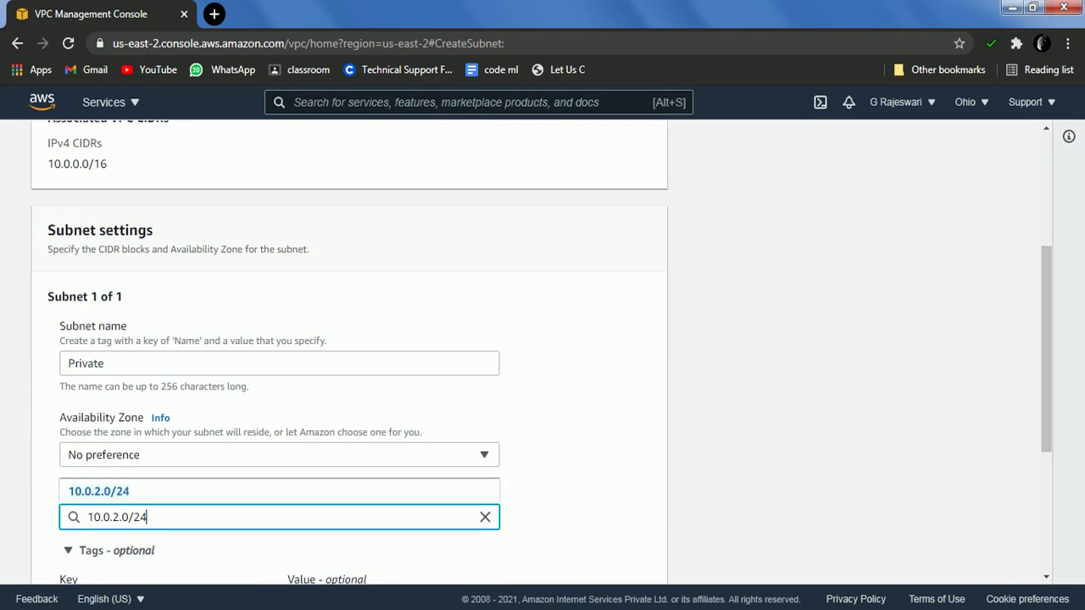
key(Return)
scroll(543, 352, down, 3)
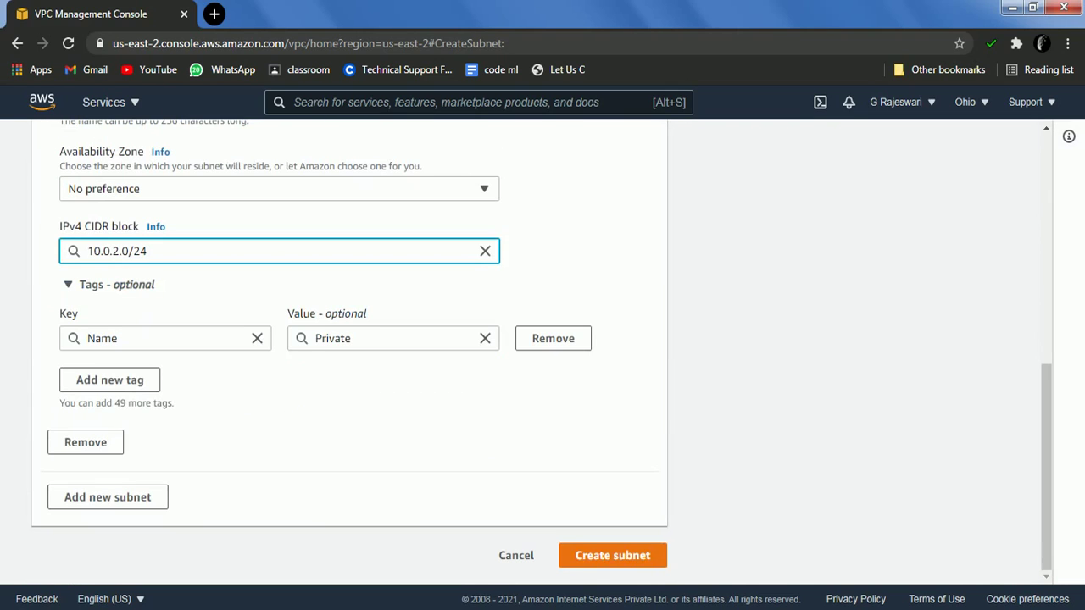
click(612, 555)
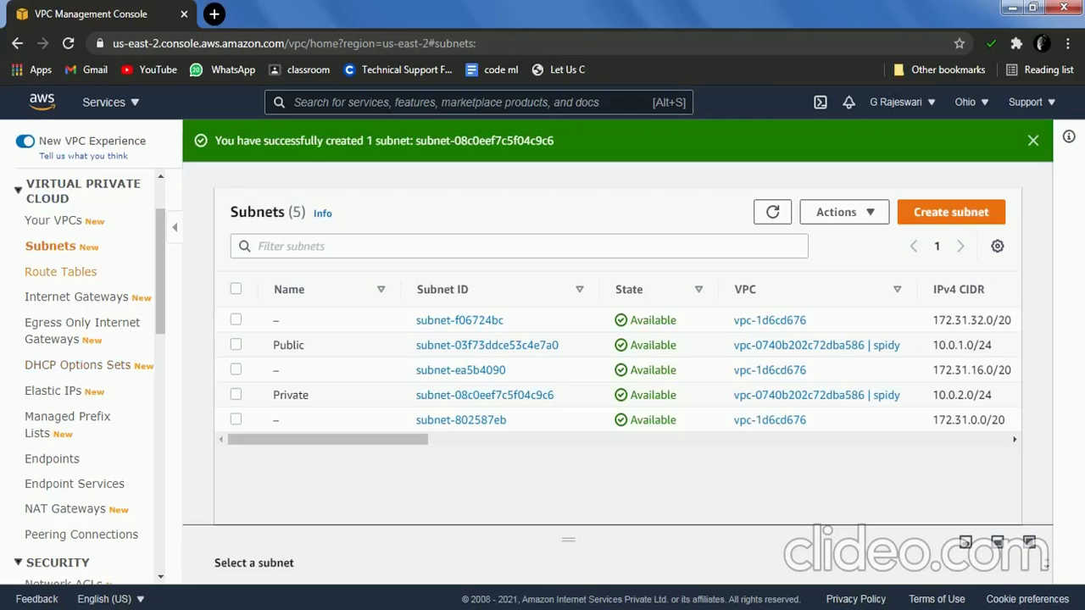
Create a route table with the name tag public in the spidy VPC
click(60, 271)
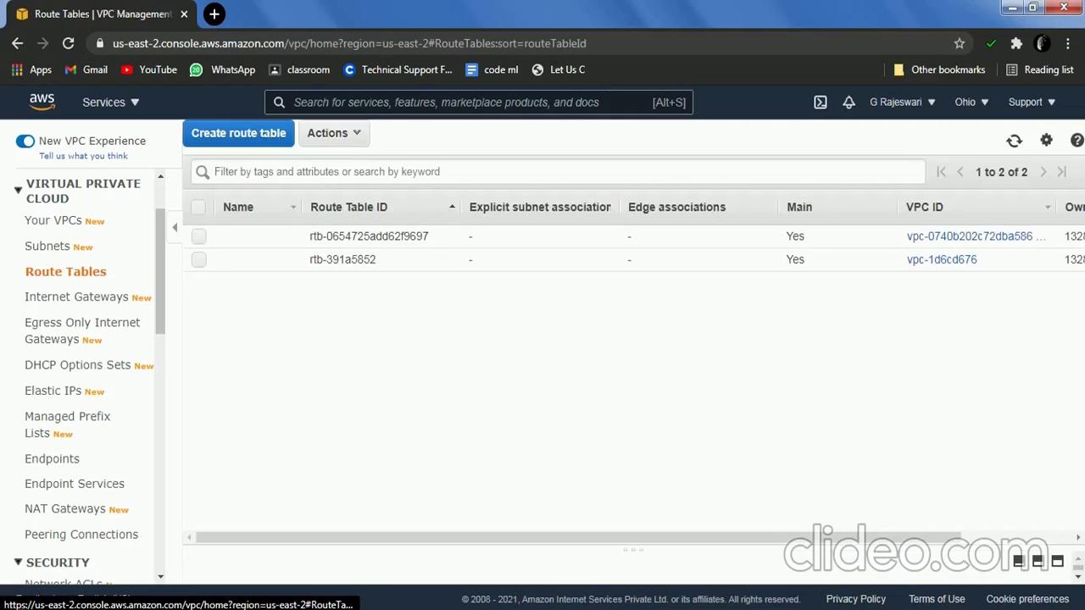
drag(578, 537, 689, 537)
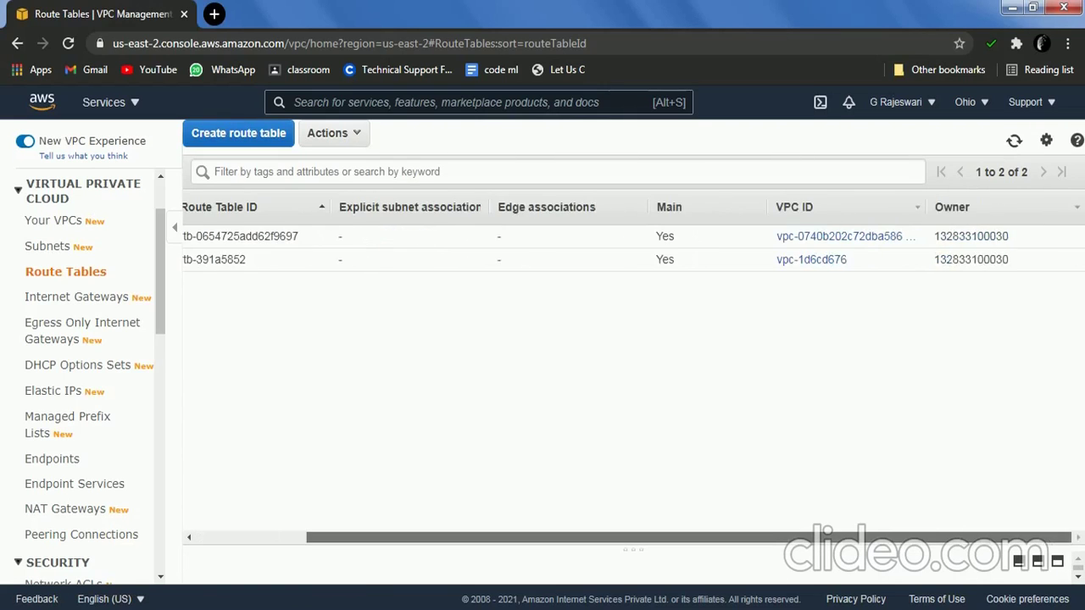
scroll(627, 537, left, 2)
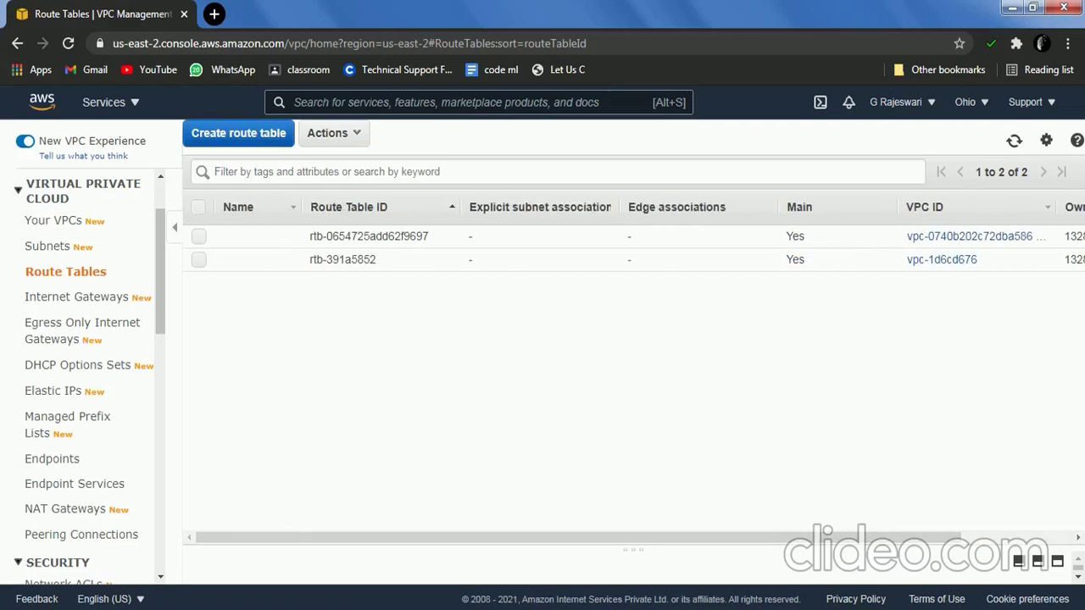
click(239, 133)
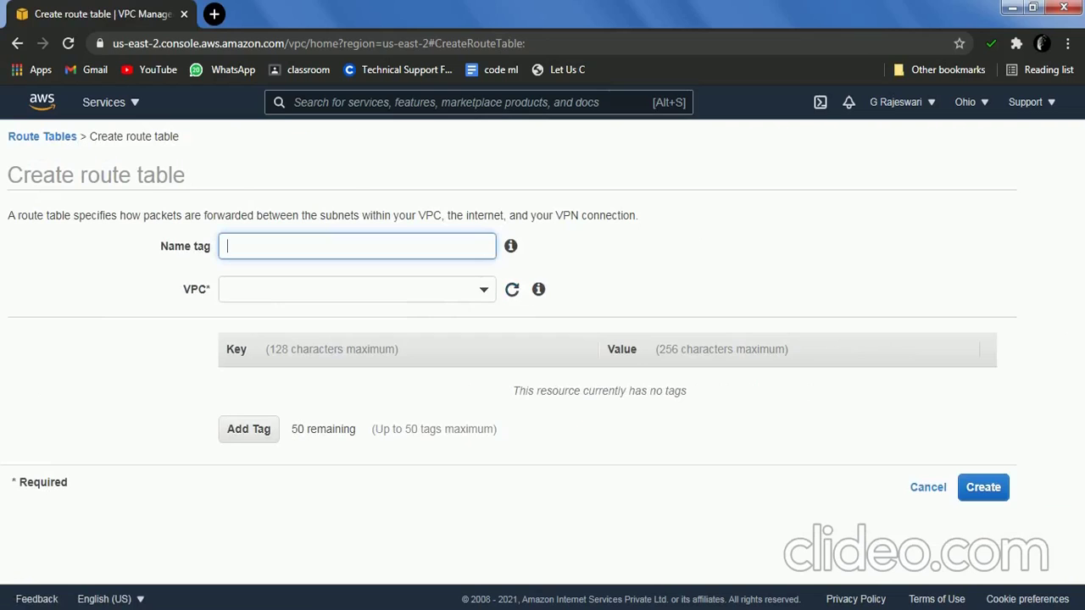
text(public)
click(356, 289)
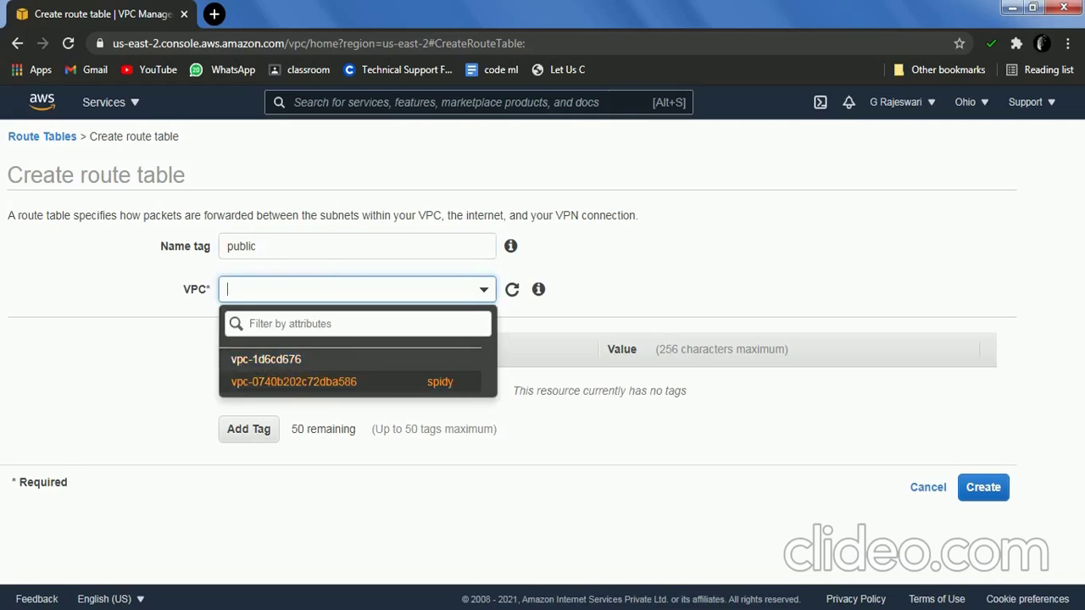
click(293, 381)
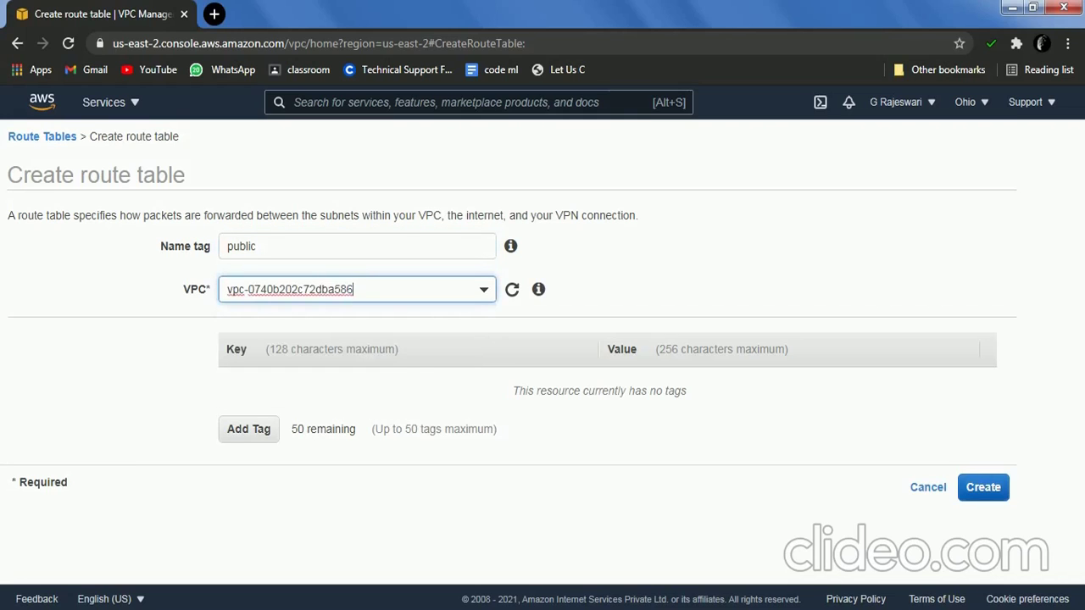
click(982, 487)
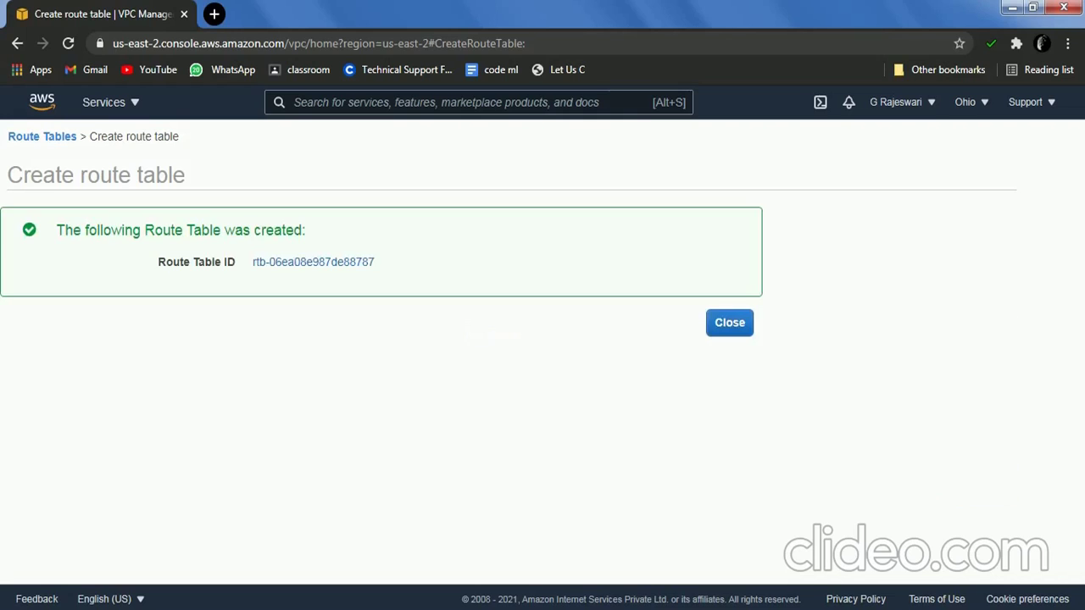
click(730, 322)
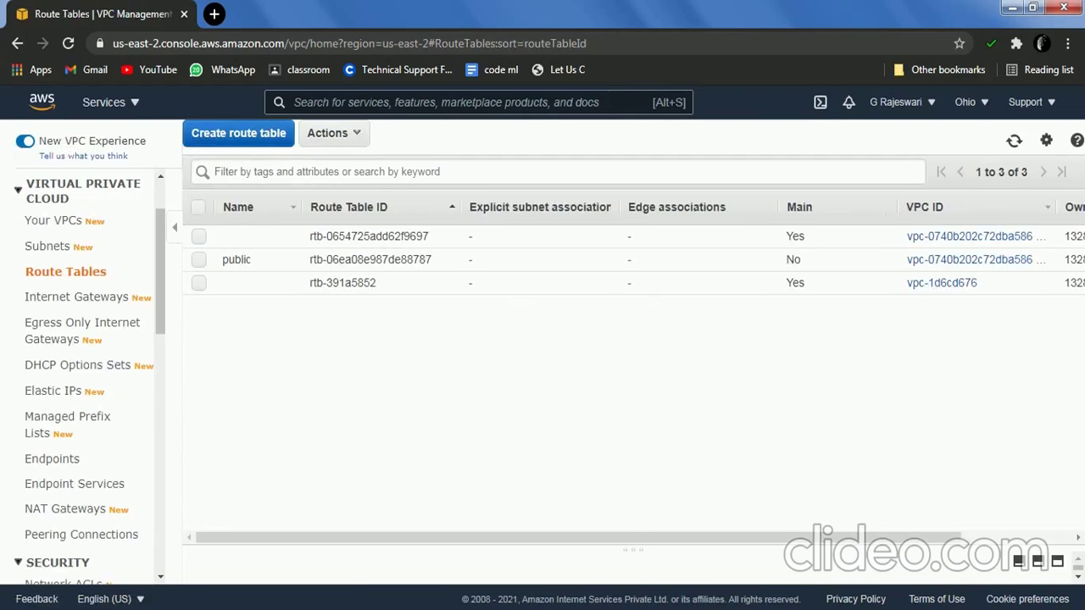
Create a second route table with the name tag Private in the spidy VPC
click(238, 133)
click(356, 246)
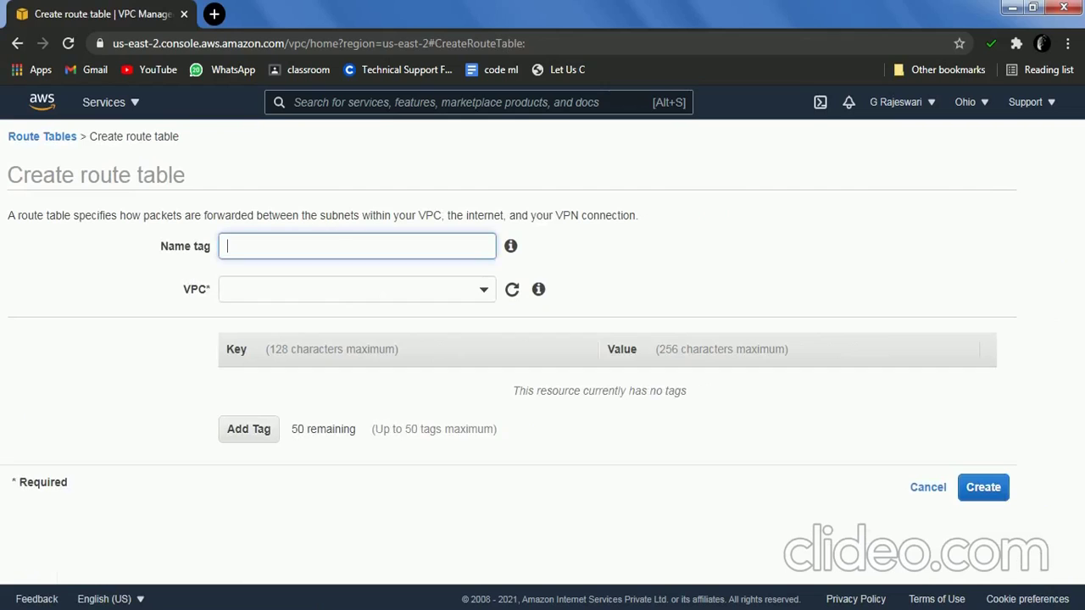
text(Private)
click(383, 291)
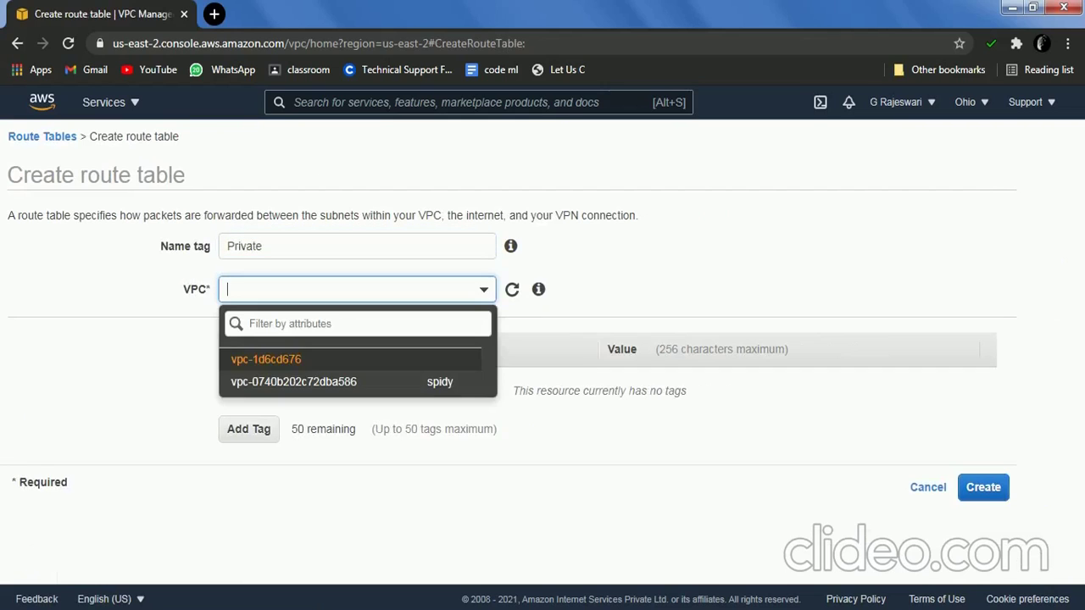
click(356, 382)
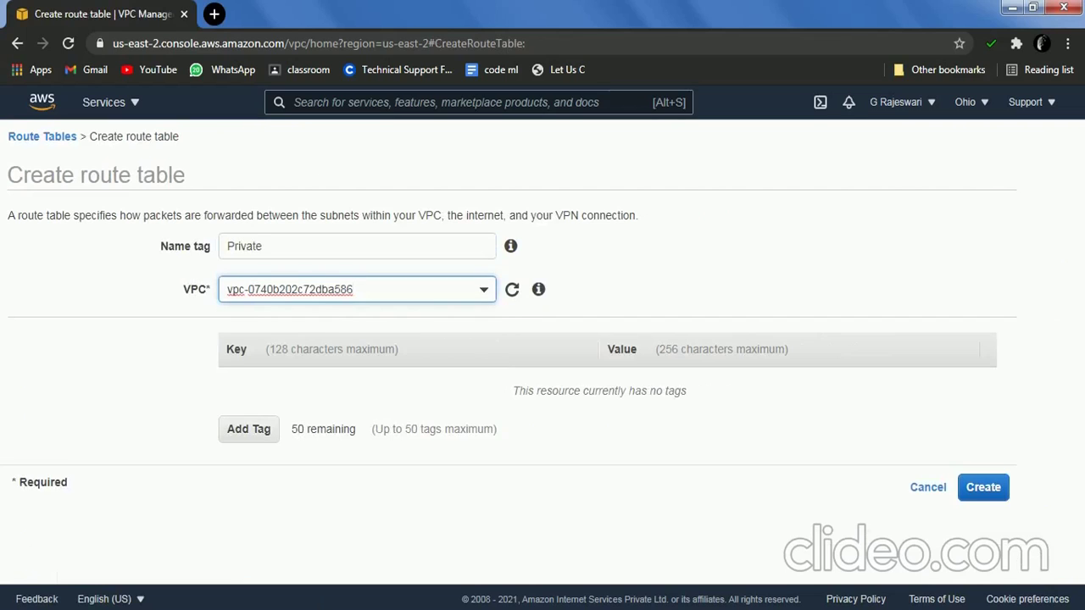
click(983, 487)
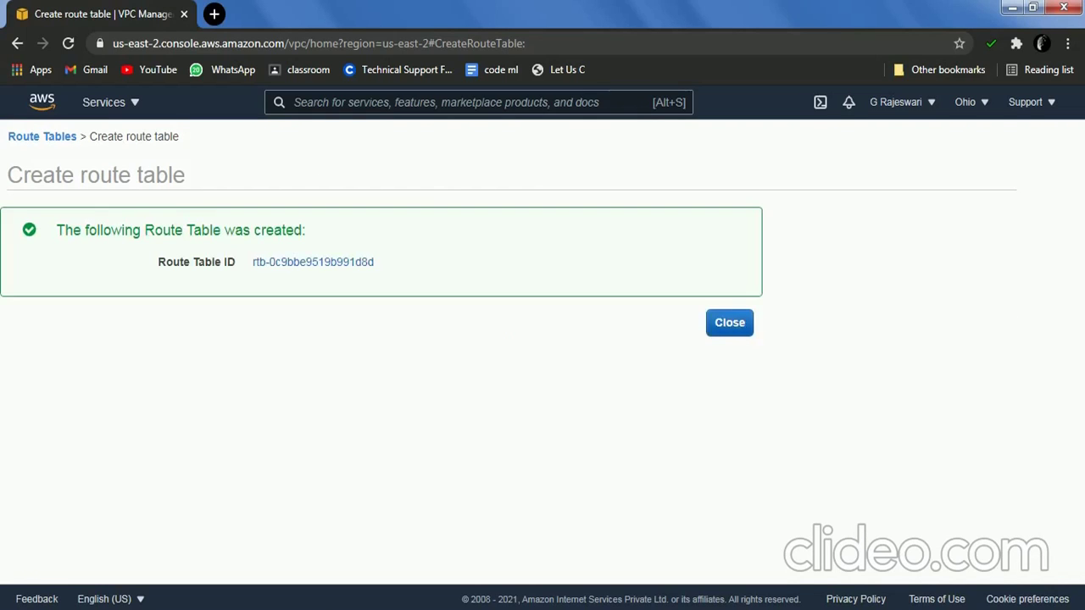
click(728, 322)
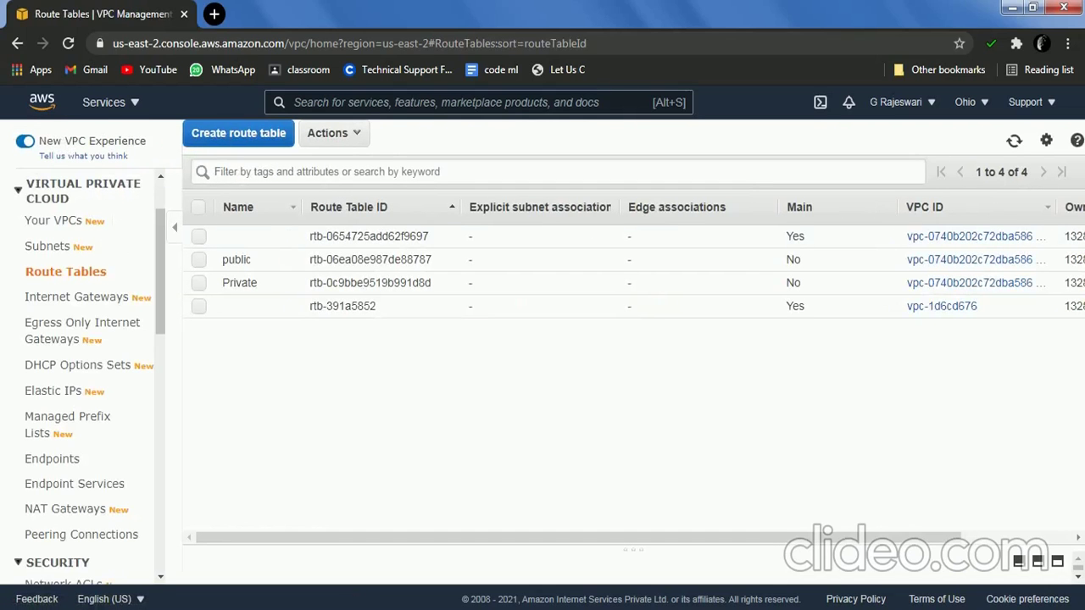
Open the routes of the public route table for editing
click(199, 260)
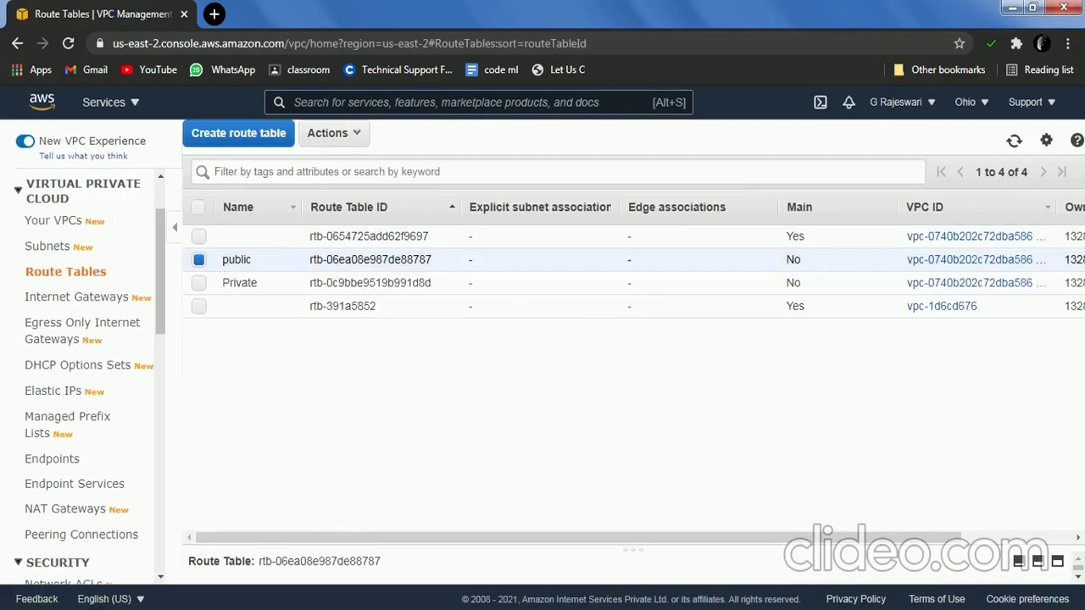
drag(633, 550, 632, 257)
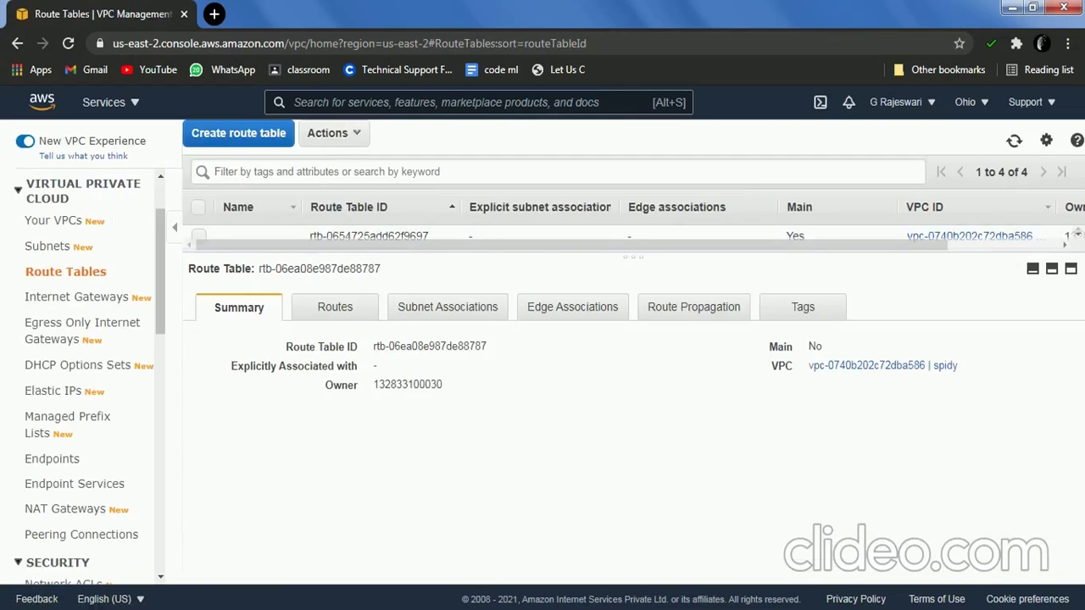
click(334, 307)
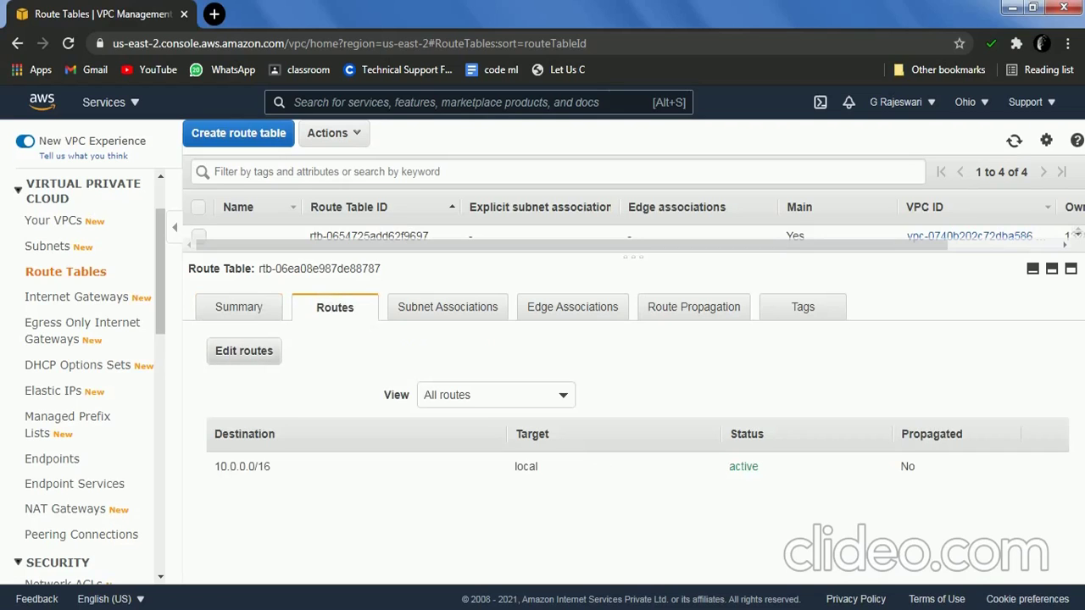
click(244, 351)
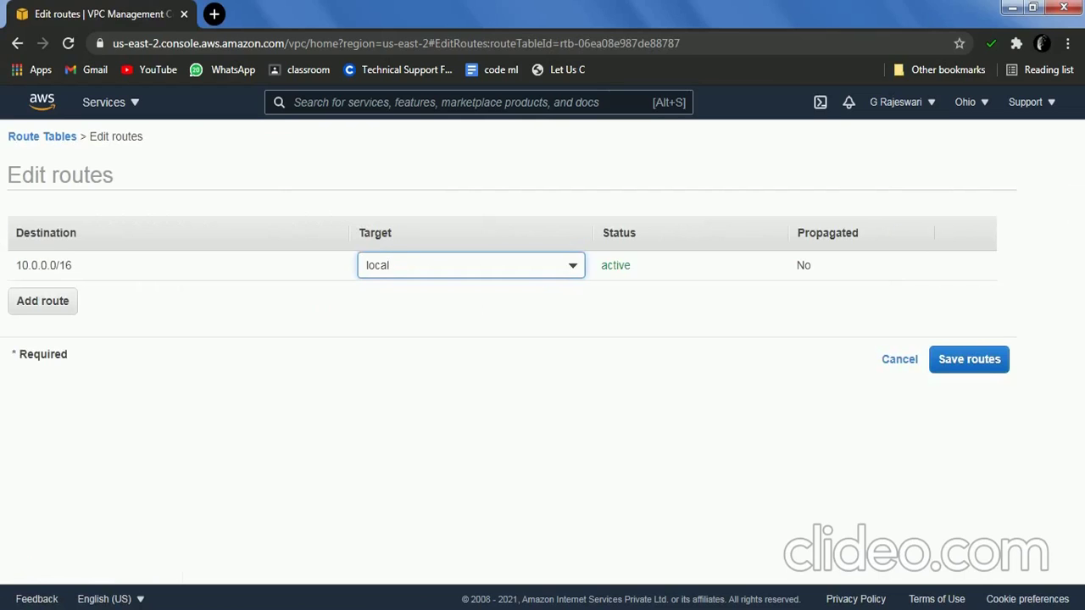
Add a route to the public route table with destination 0.0.0.0/0 and the internet gateway gate as target, and save it
click(42, 301)
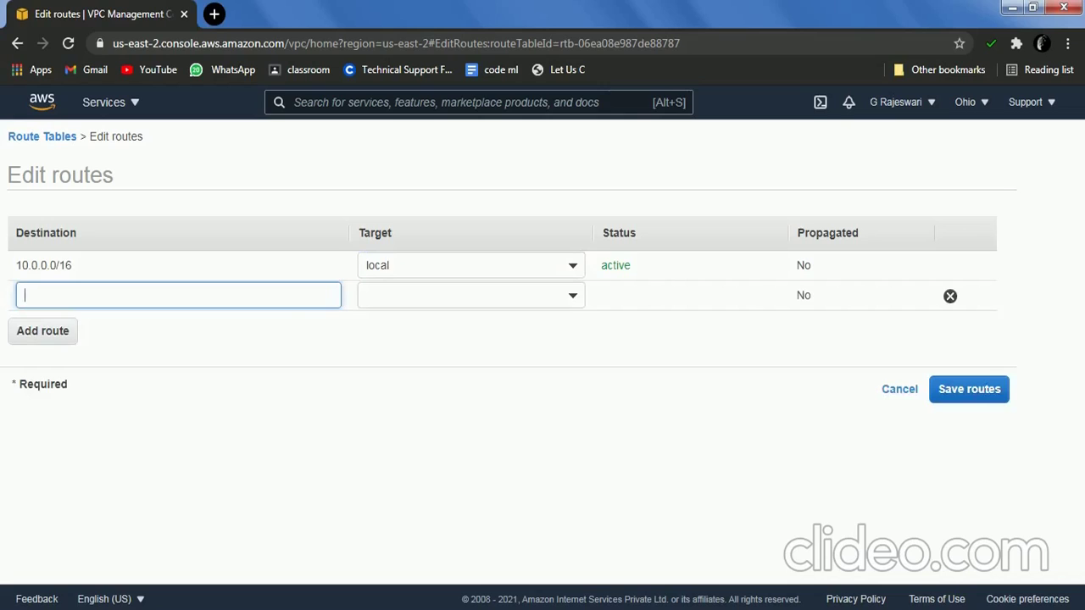
text(0.0.)
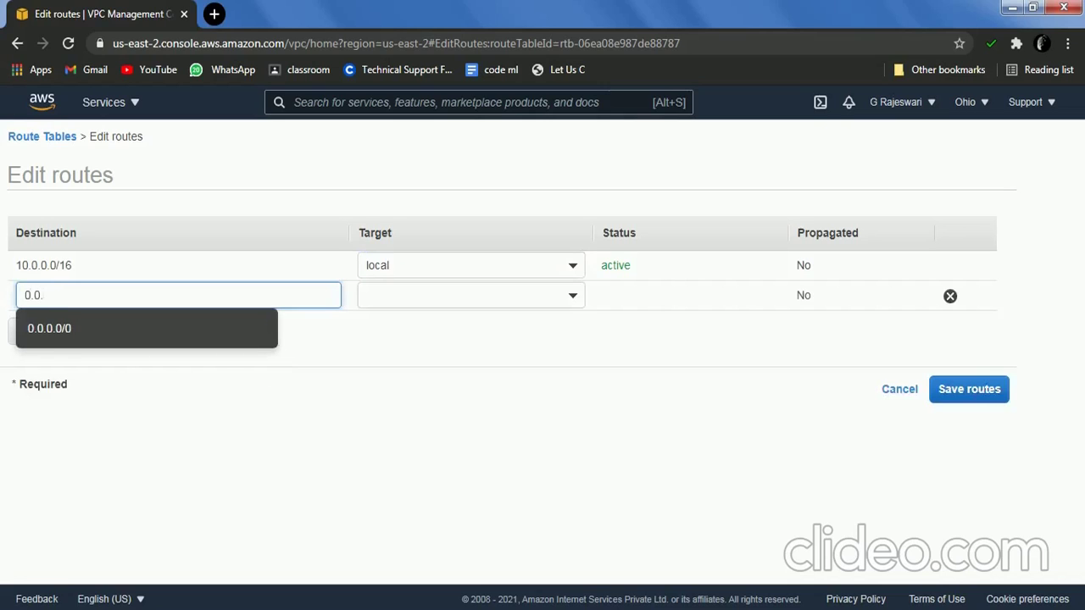
text(0.0/0)
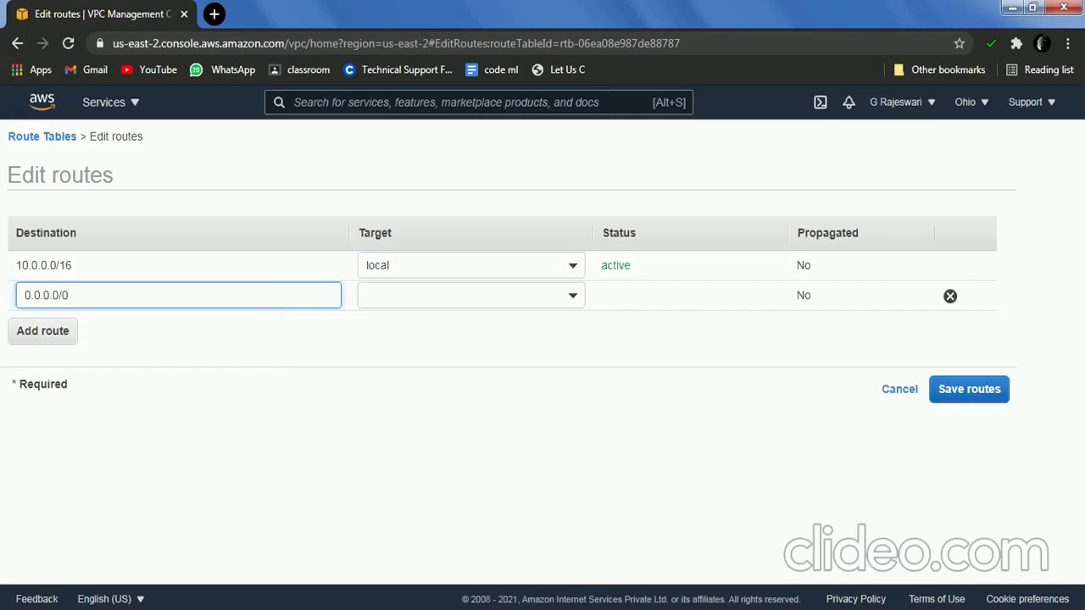
click(470, 295)
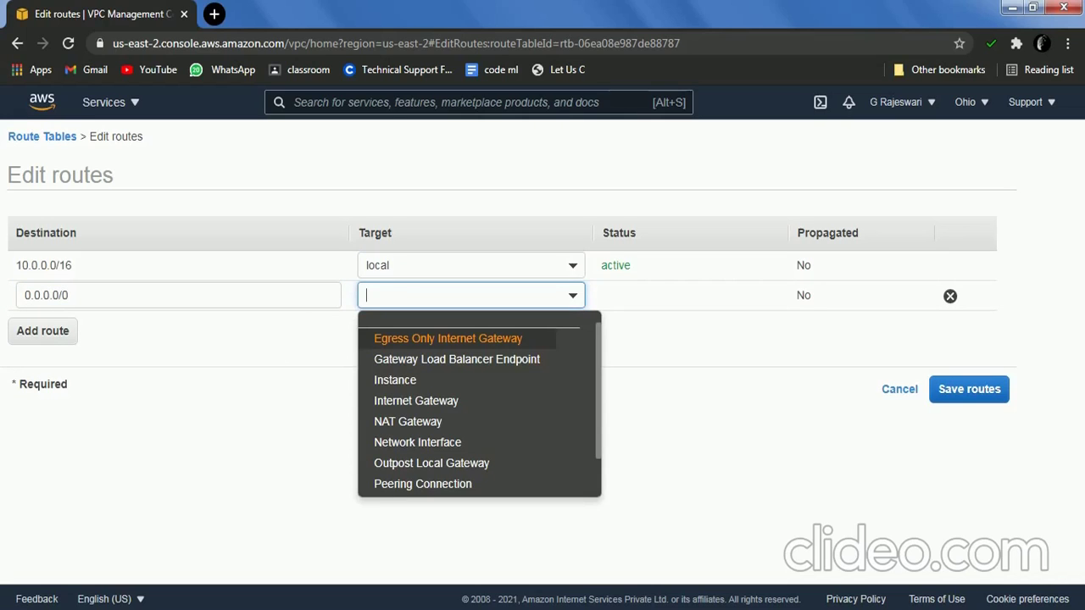
key(Down)
key(Down)
key(Down)
key(Return)
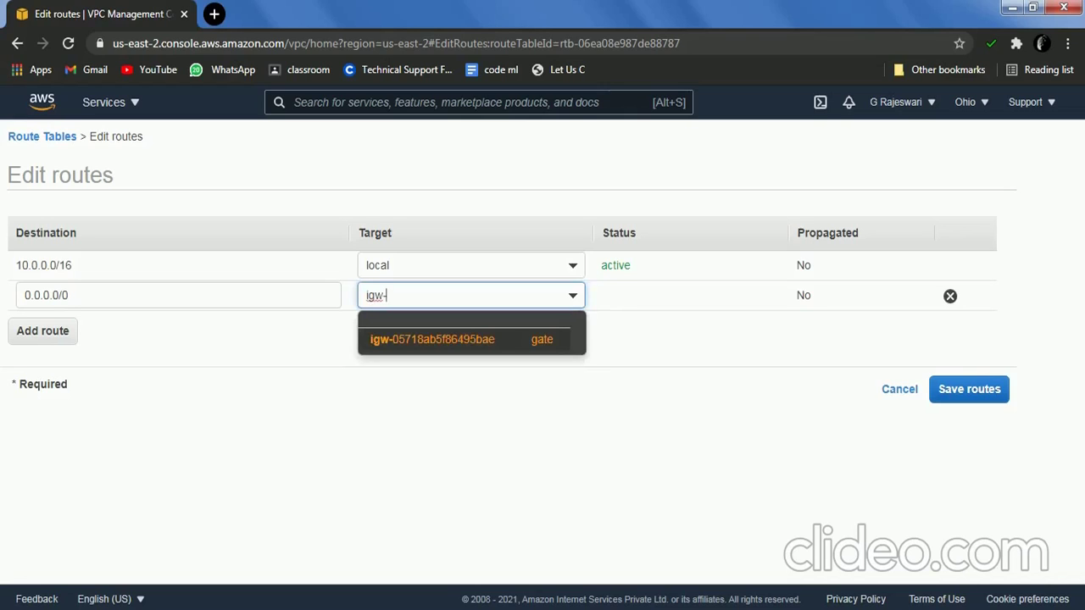
key(Return)
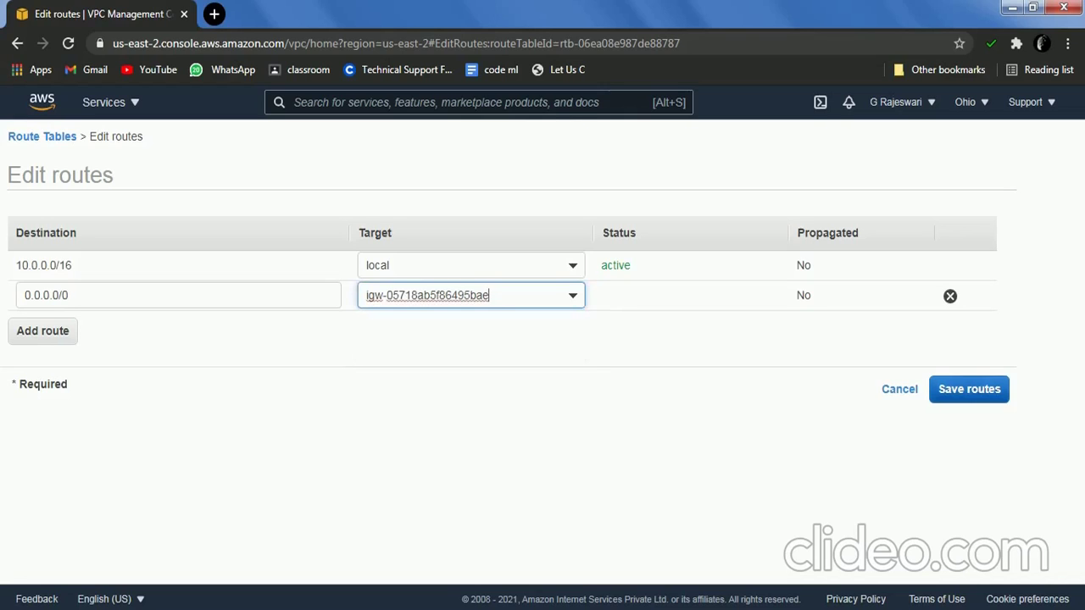
click(967, 389)
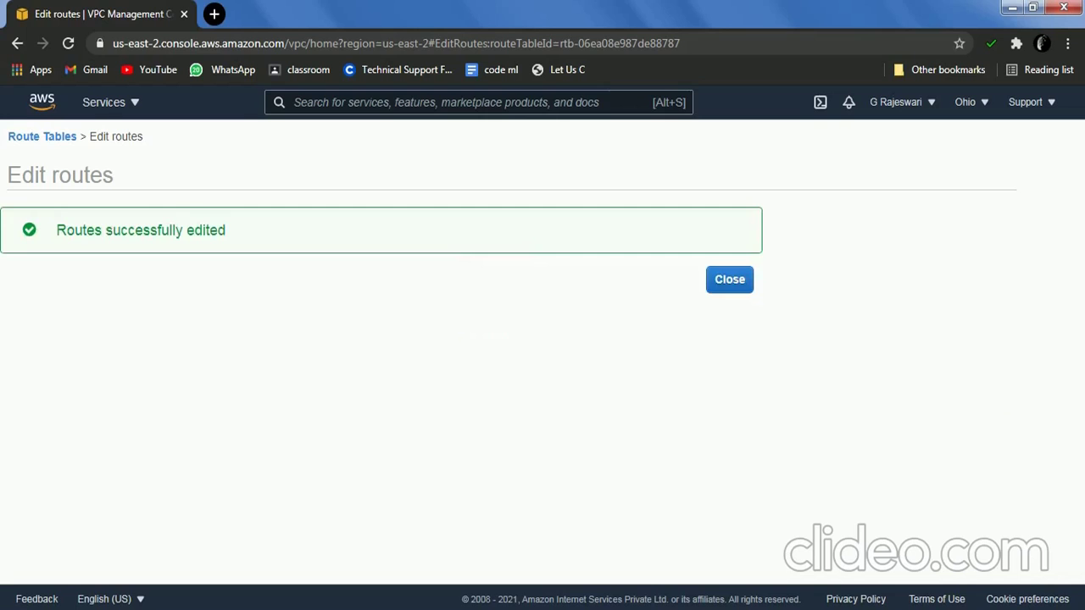
click(728, 279)
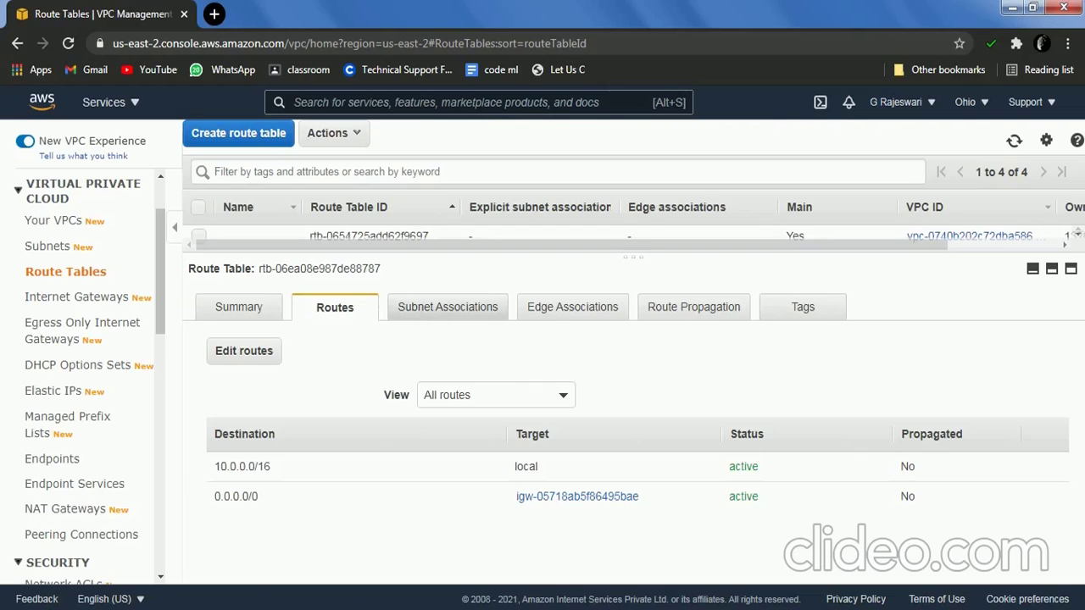
Associate the Public subnet (10.0.1.0/24) with the public route table and save the association
click(447, 307)
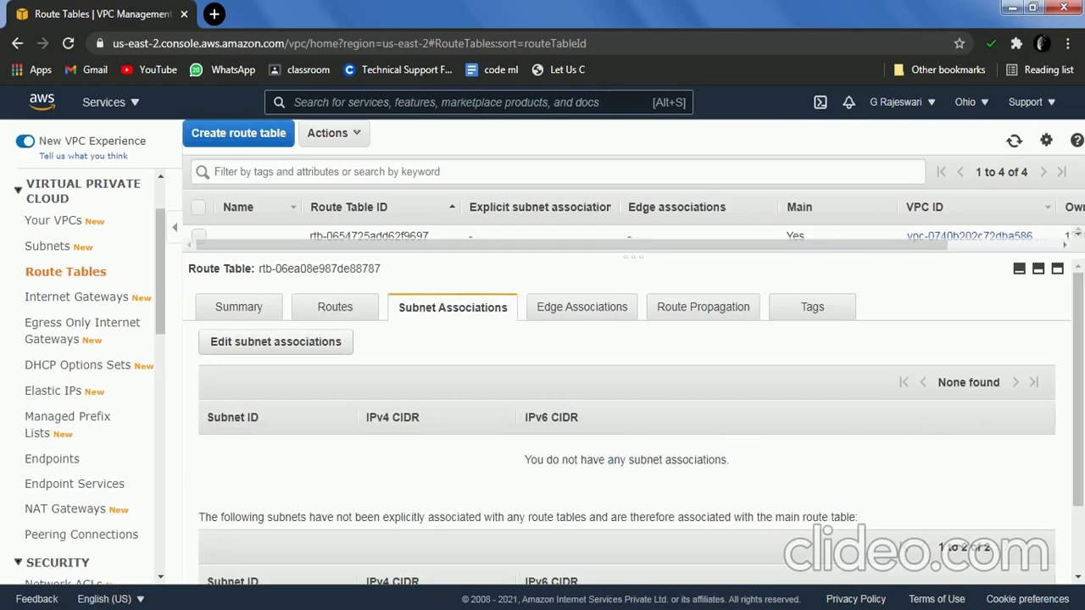
click(276, 342)
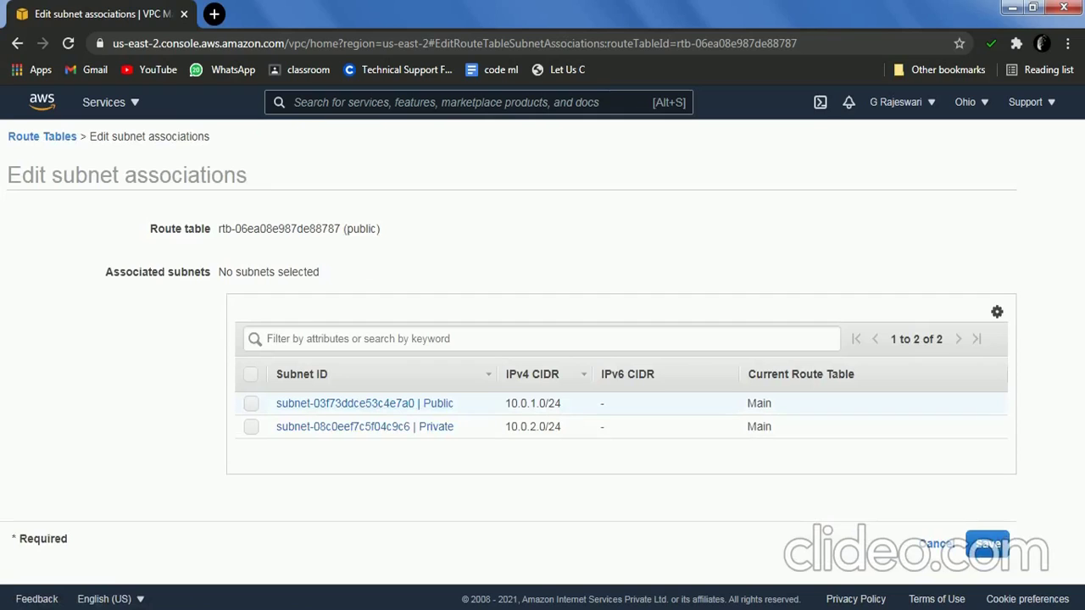
click(251, 403)
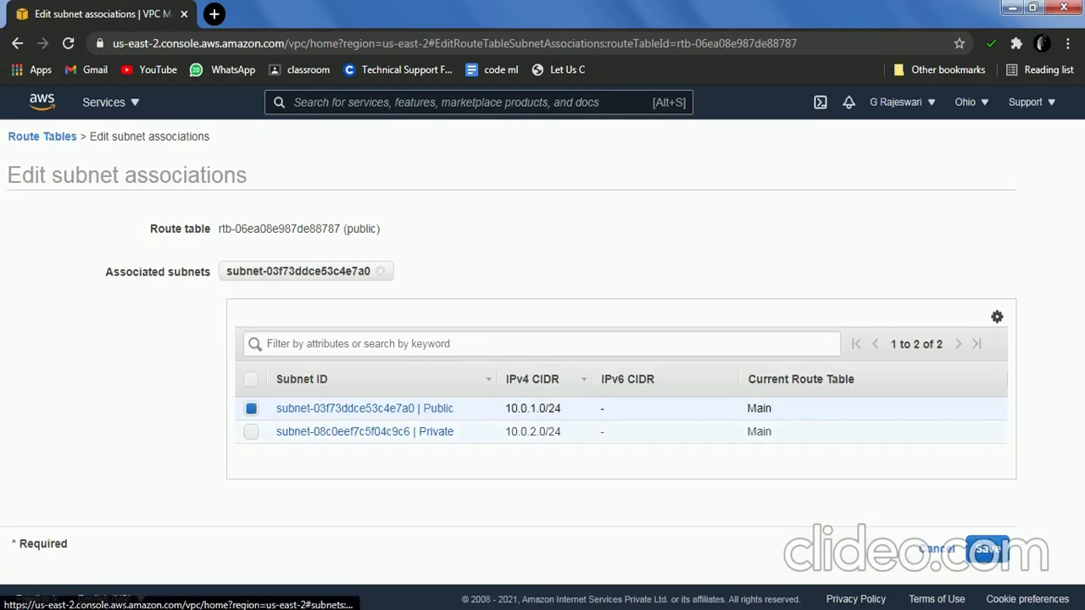
click(986, 549)
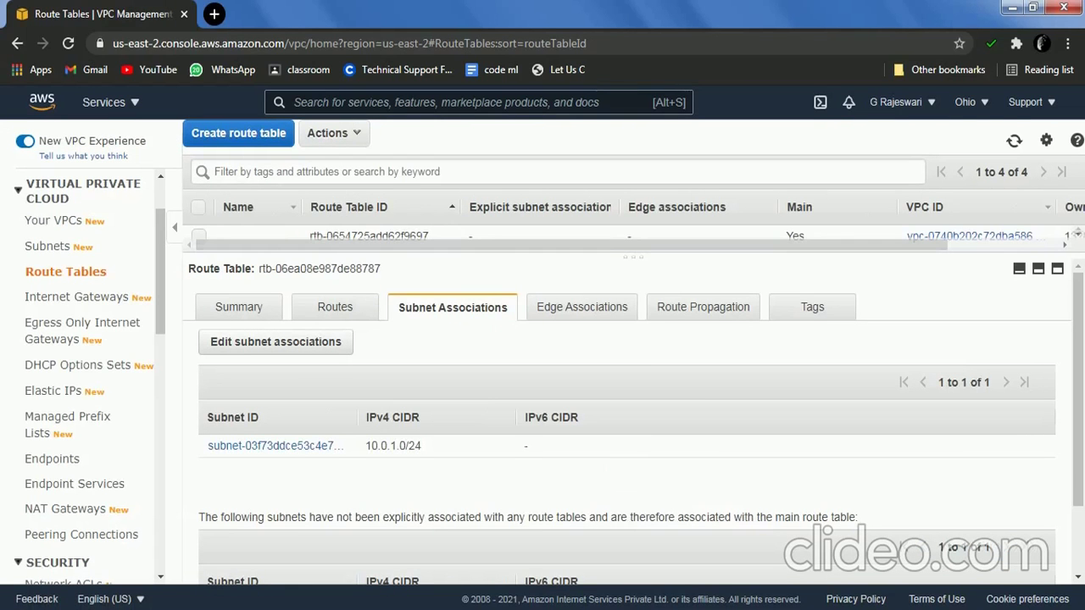
Select only the Private route table and associate the Private subnet (10.0.2.0/24) with it
drag(633, 256, 633, 549)
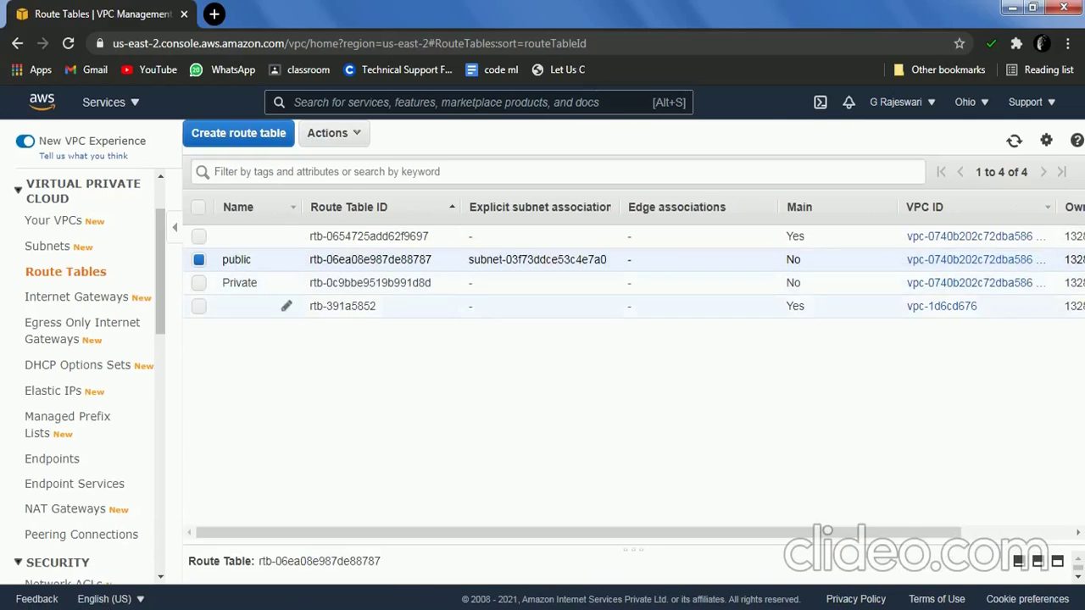
click(198, 282)
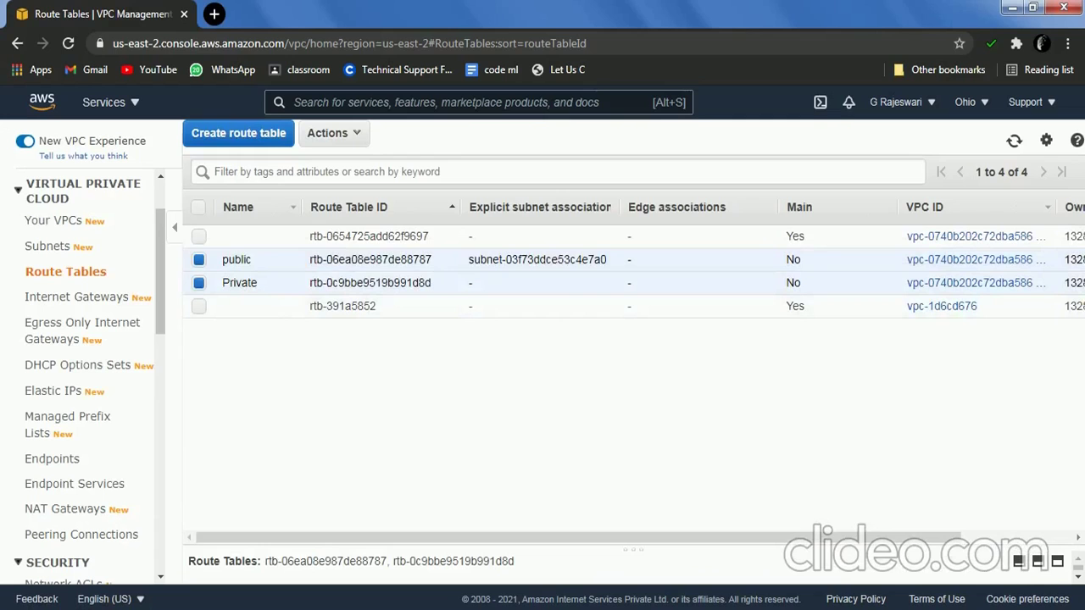
click(198, 259)
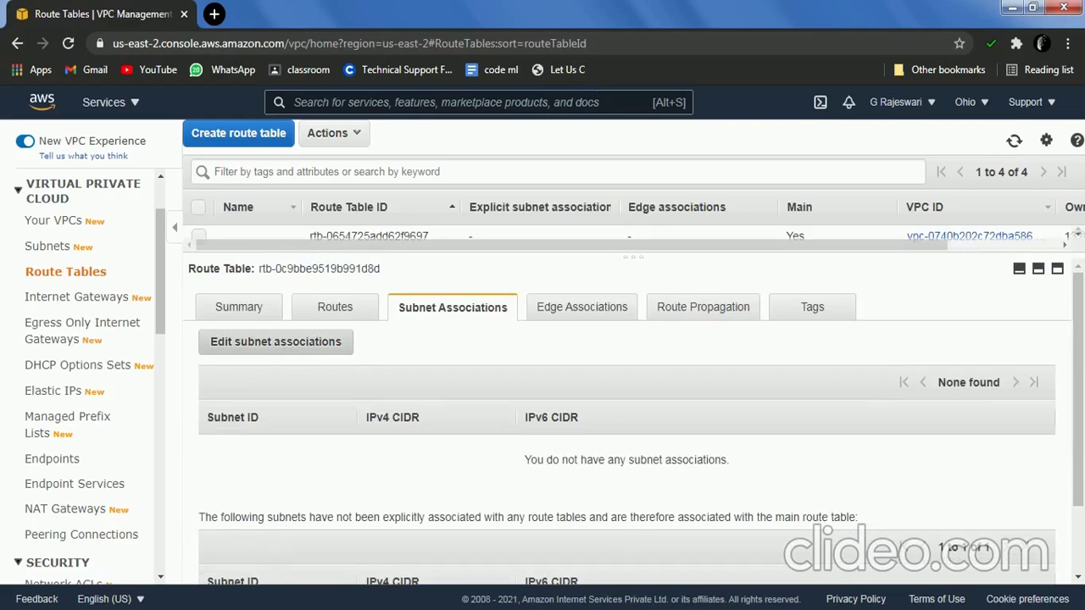
click(275, 342)
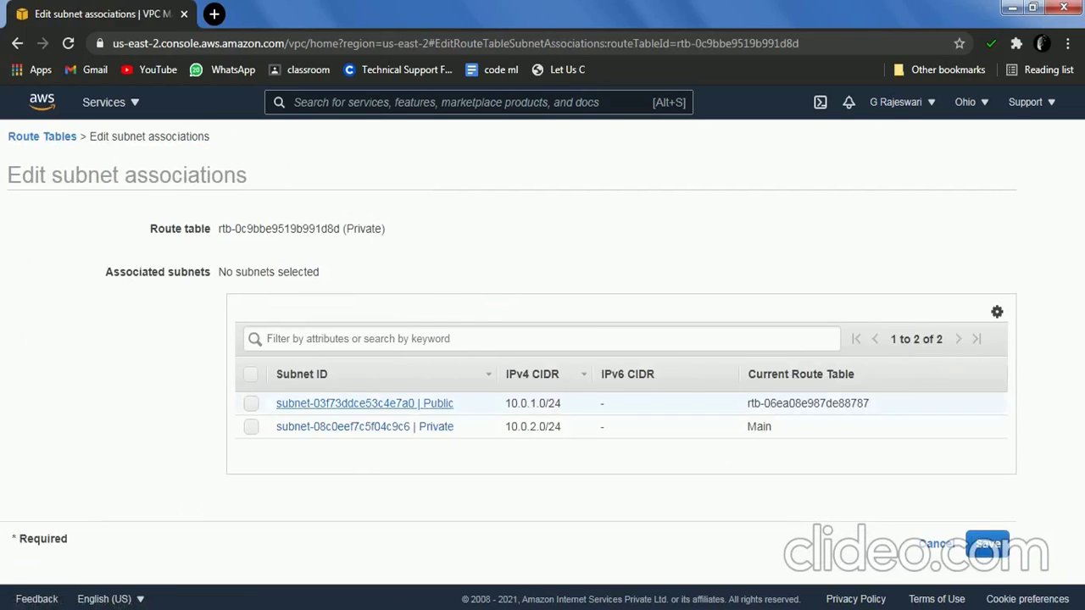
click(251, 426)
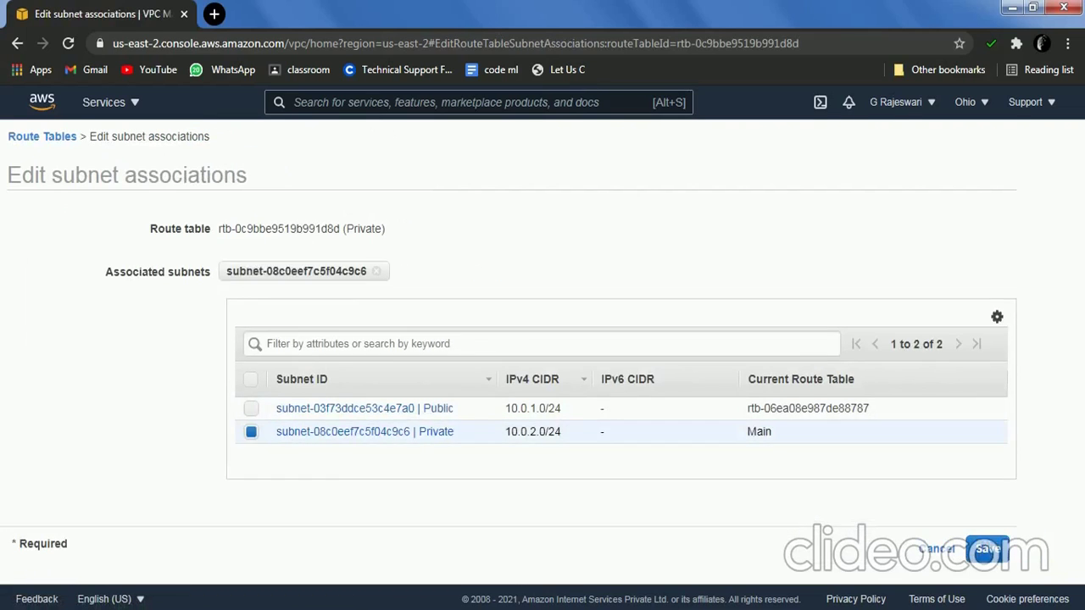
click(985, 549)
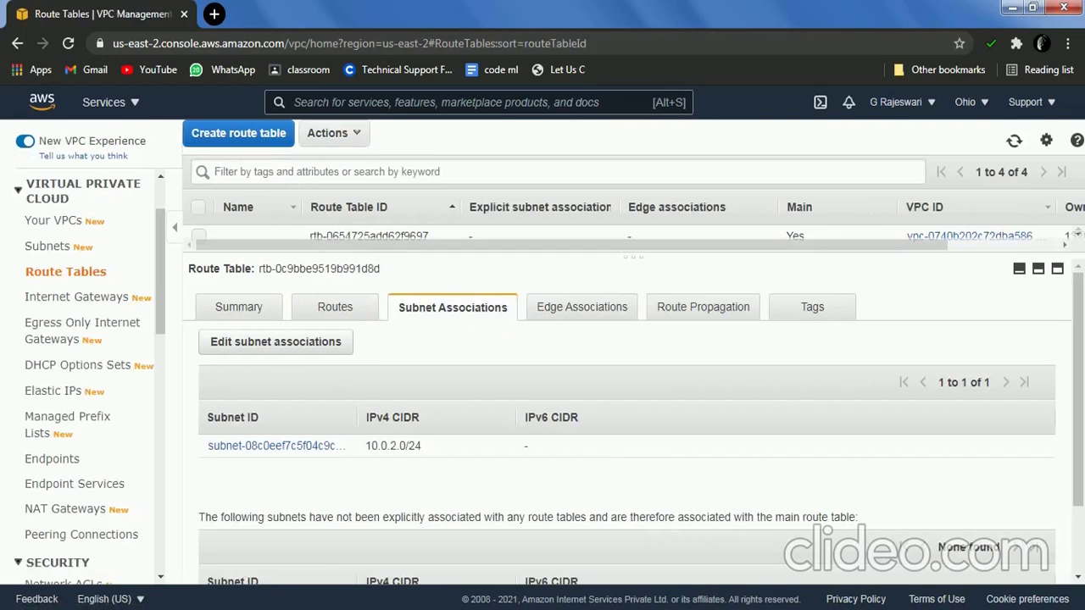
Open the security groups and name the default security group of the spidy VPC demo
mouse_move(1077, 389)
mouse_down()
mouse_move(1077, 451)
mouse_move(1077, 406)
mouse_up()
scroll(627, 415, up, 1)
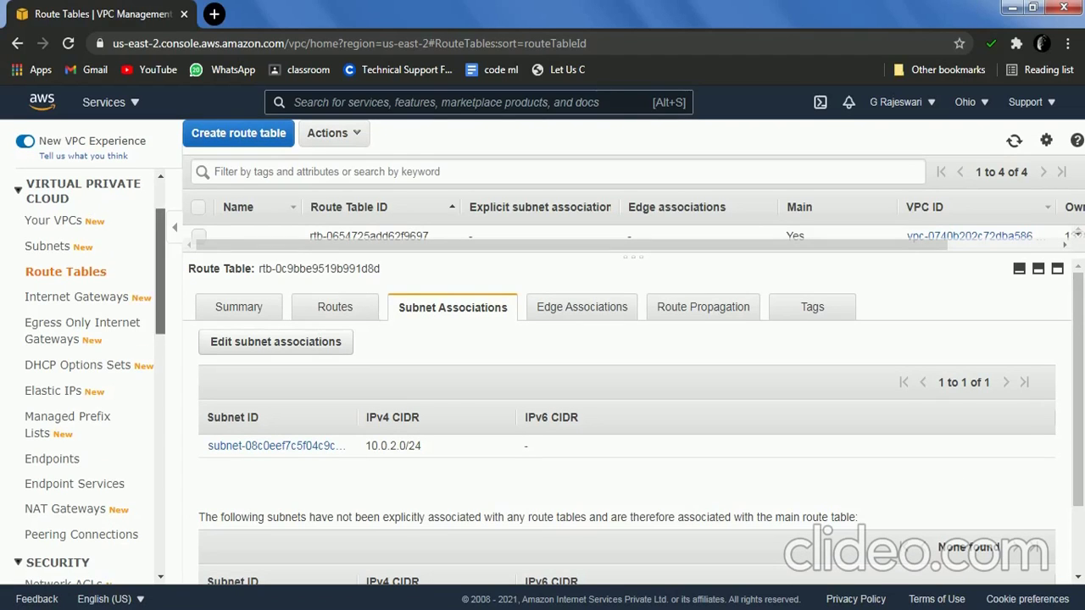
scroll(85, 382, down, 3)
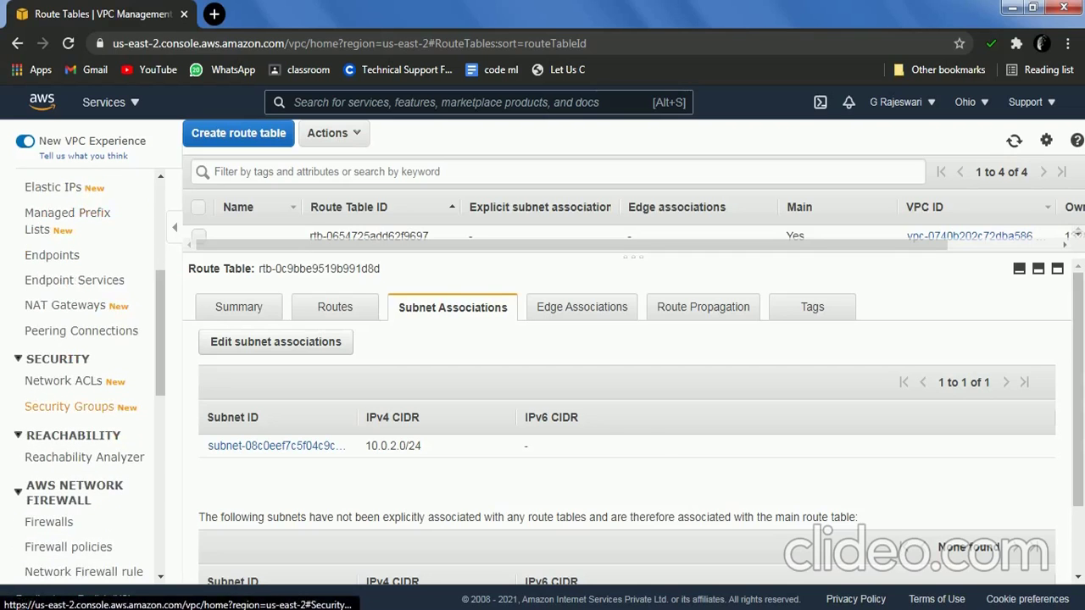
click(76, 406)
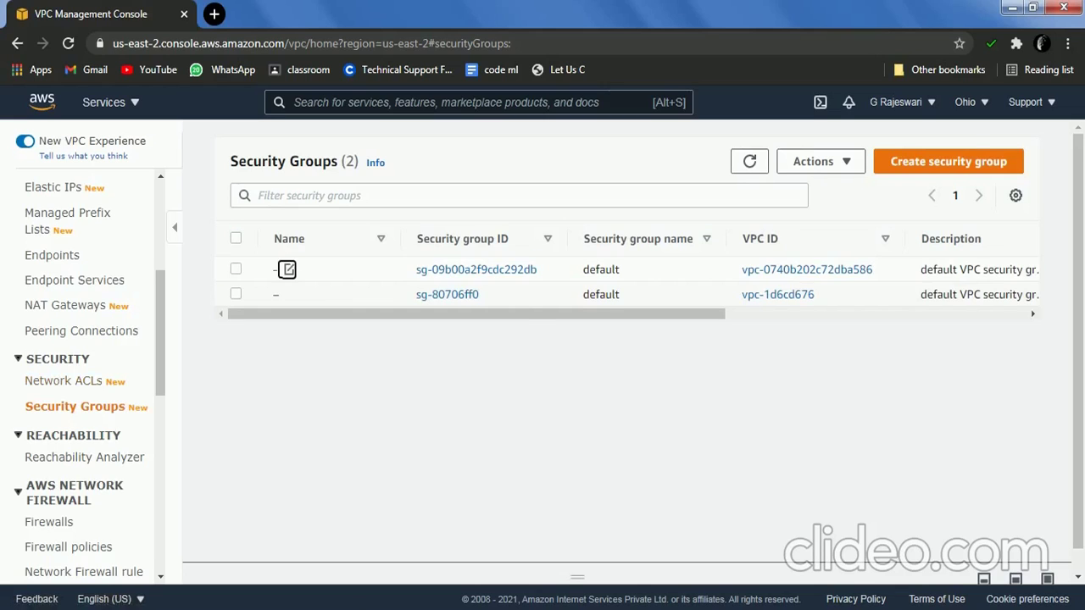
click(287, 268)
text(demo)
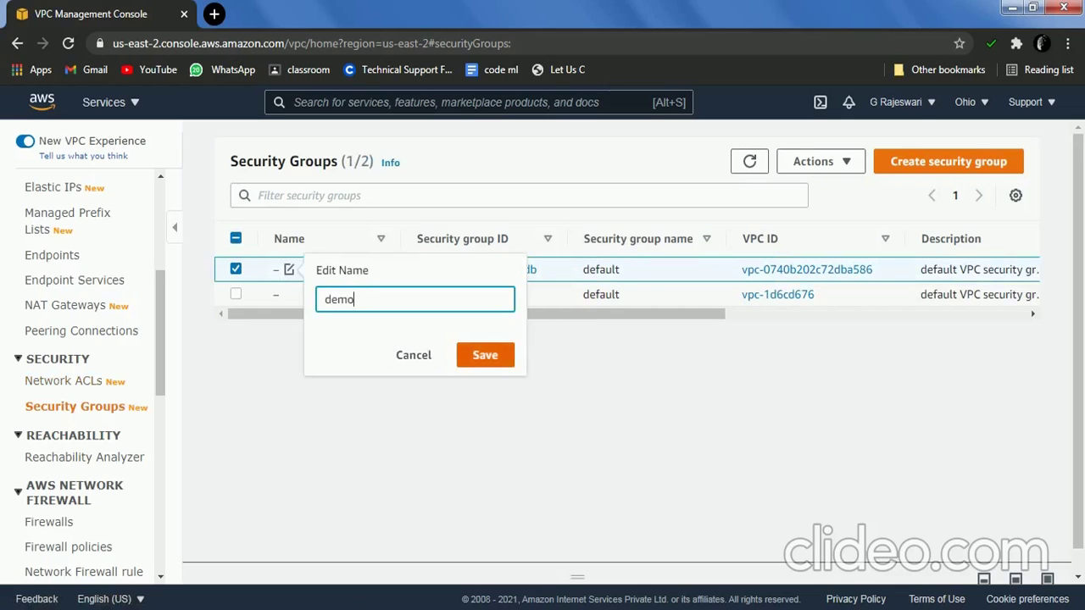
click(484, 354)
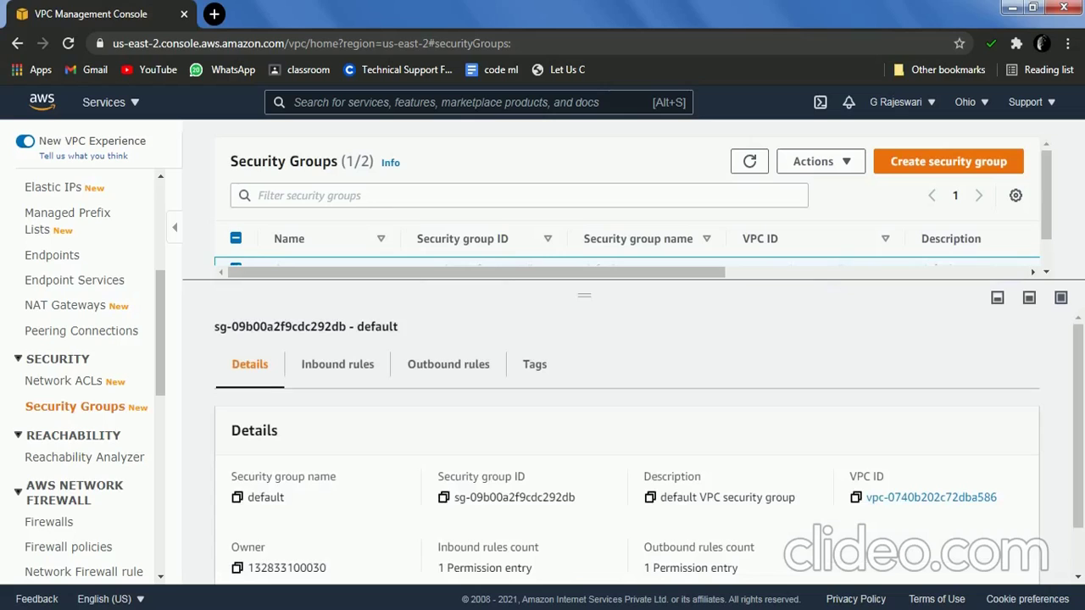
Edit the inbound rules of the spidy VPC's default security group and add a rule of type All traffic
scroll(627, 453, down, 1)
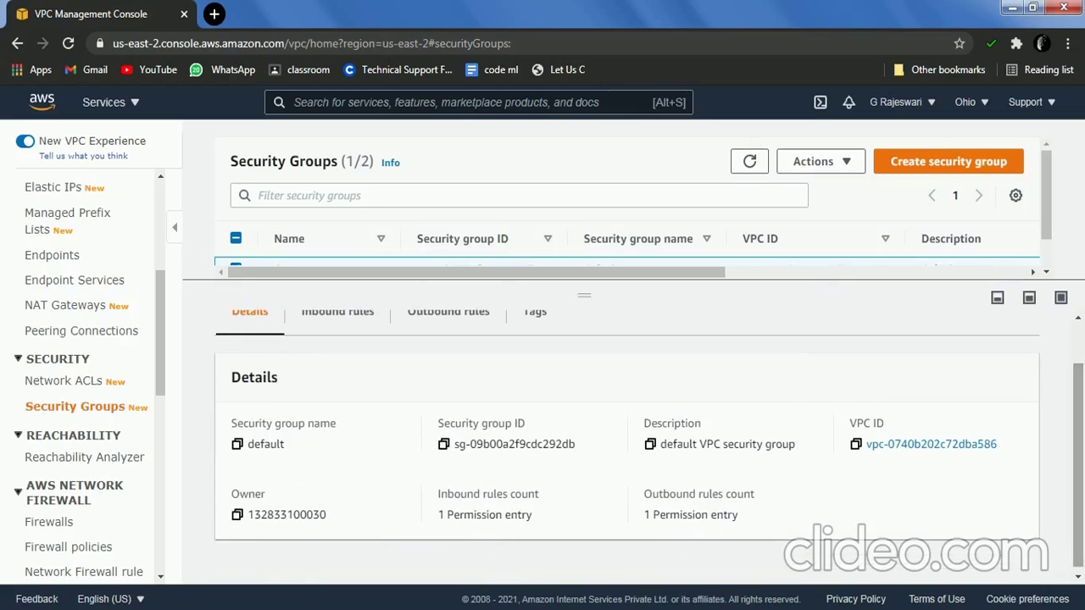
scroll(627, 441, up, 1)
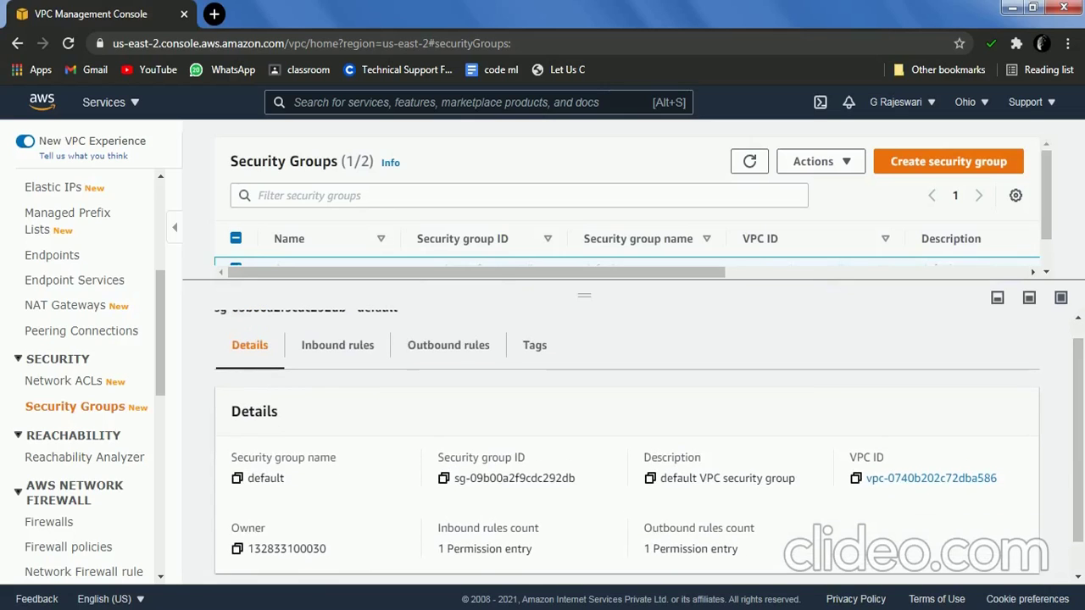
click(337, 345)
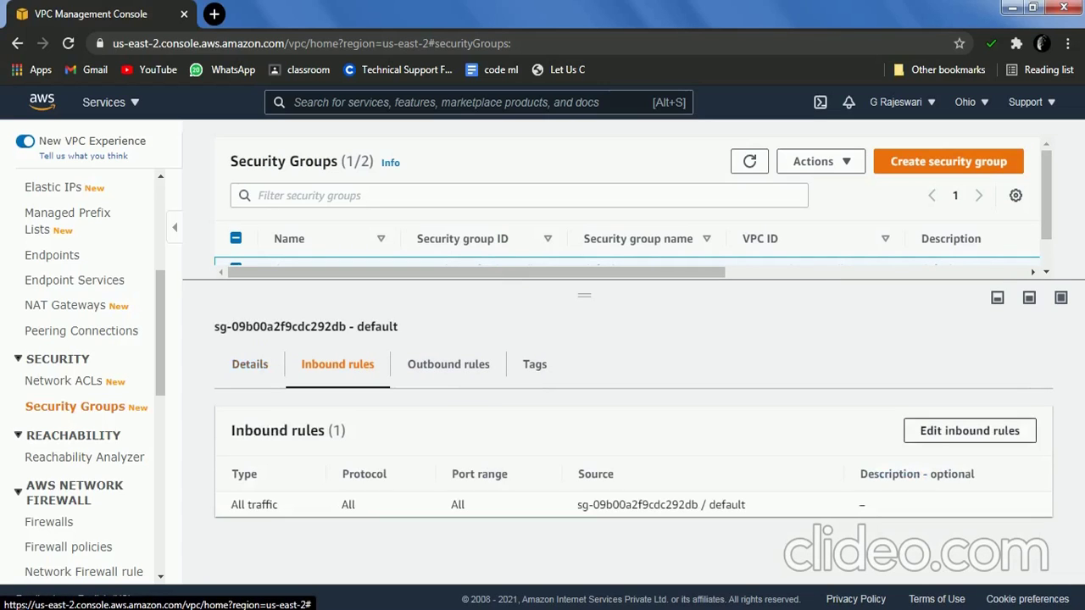
click(969, 431)
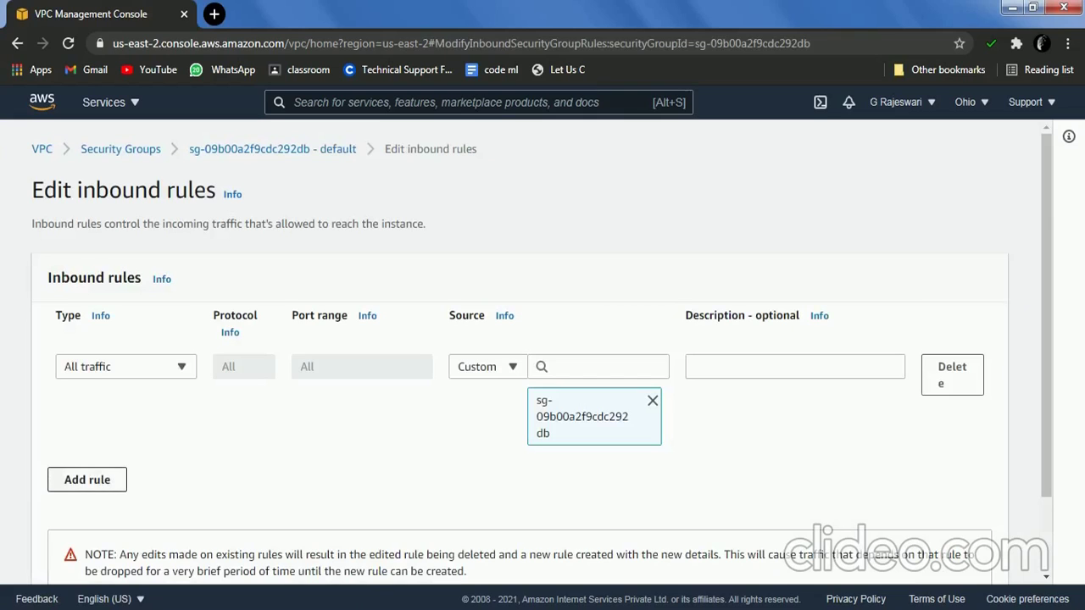
click(88, 480)
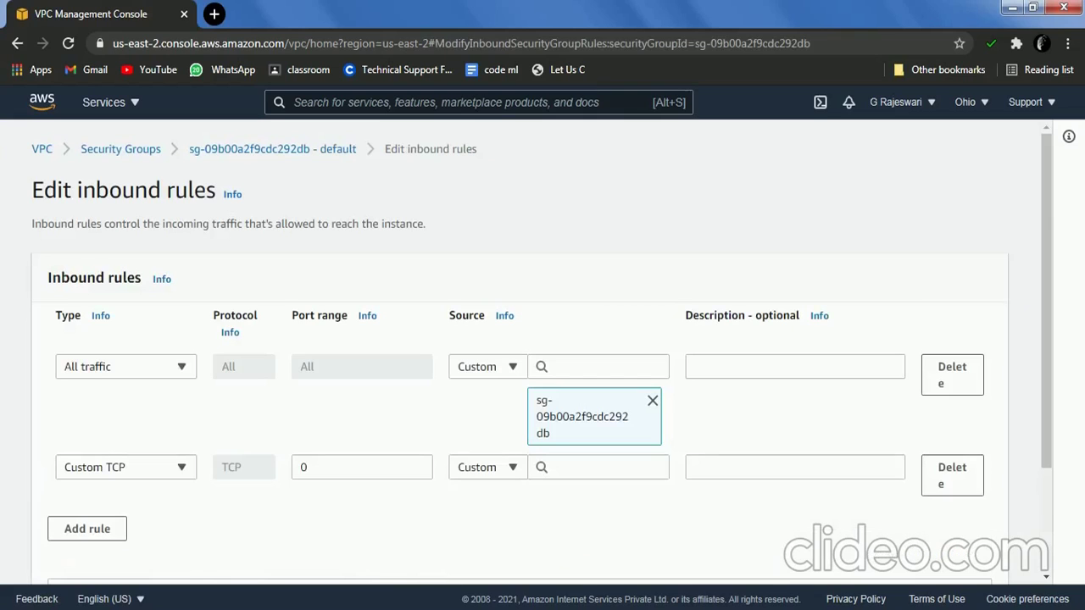
click(125, 466)
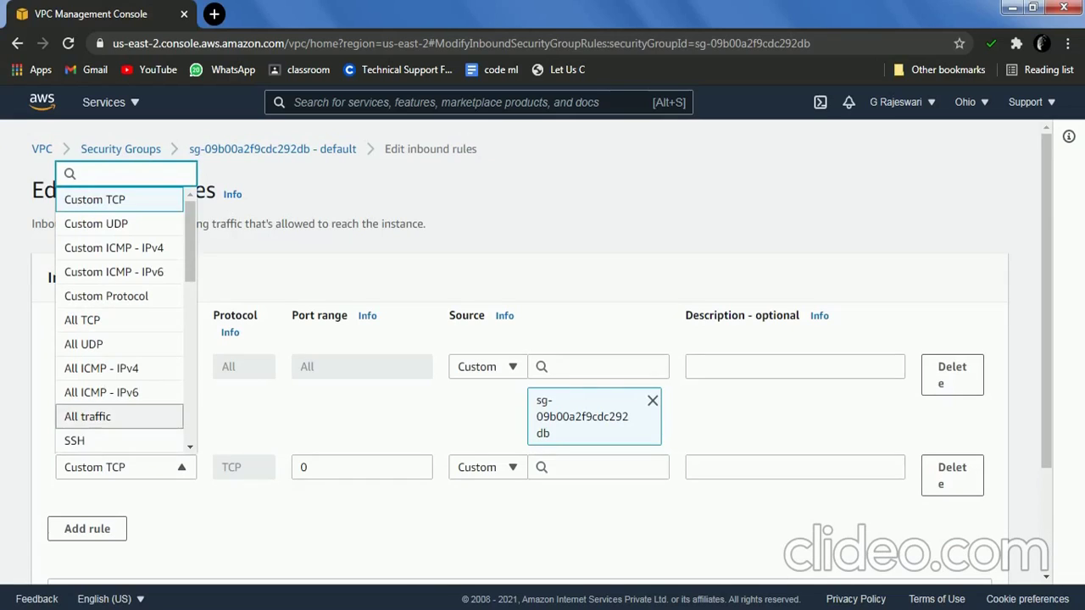
click(119, 417)
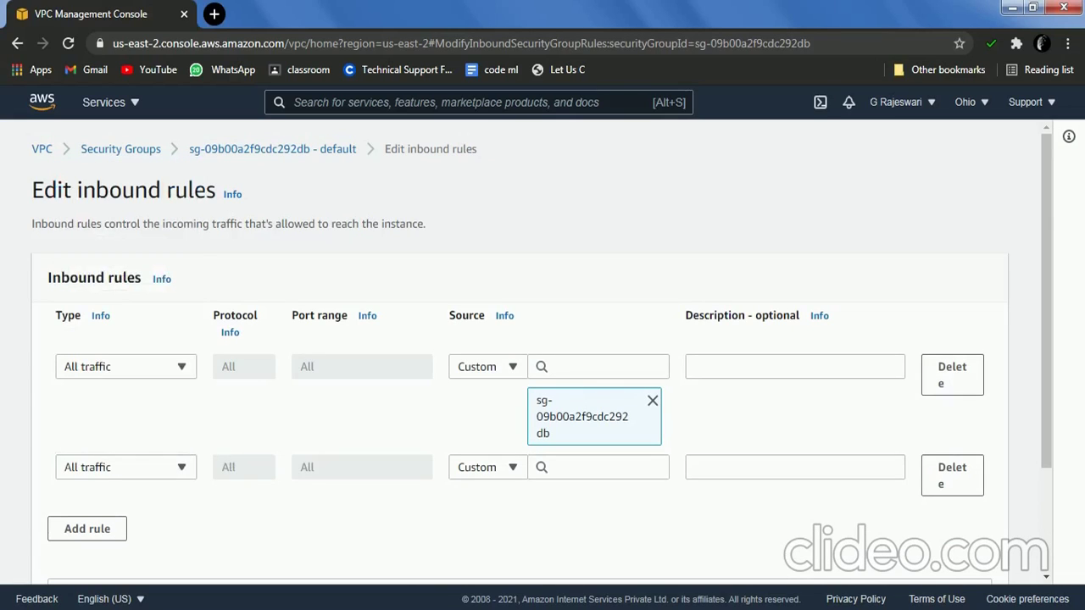
Set the new inbound rule's source to My IP, save the rules, and clear the security group ID filter
click(488, 467)
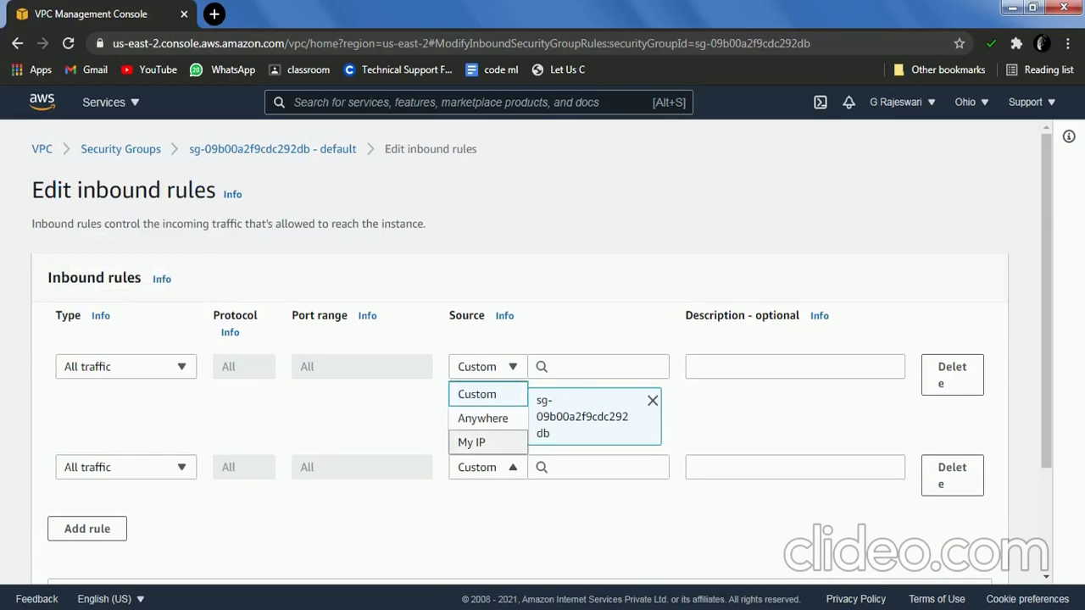
click(475, 442)
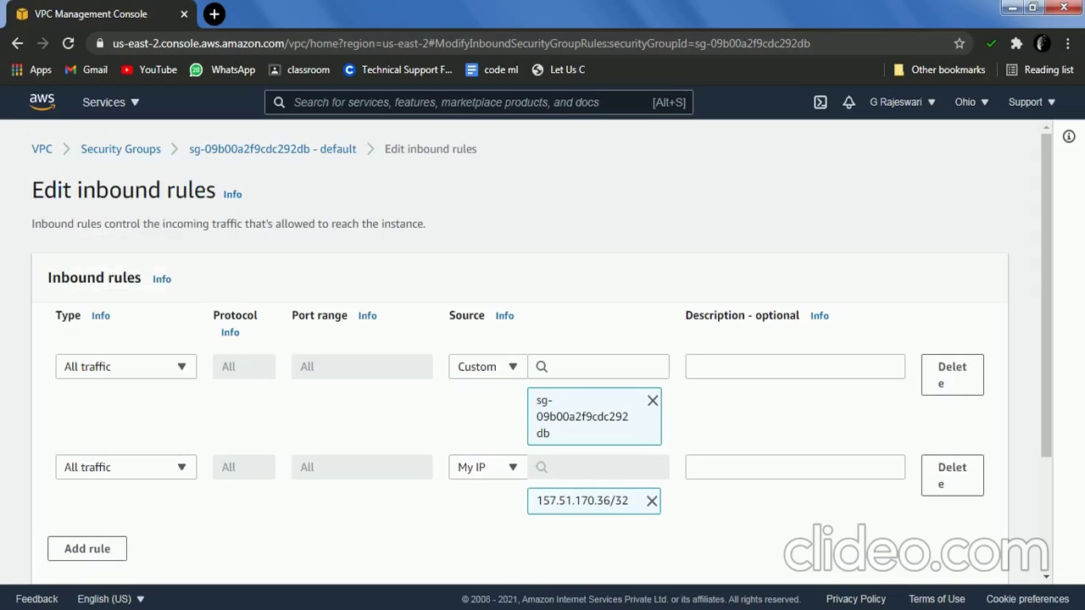
drag(629, 500, 535, 501)
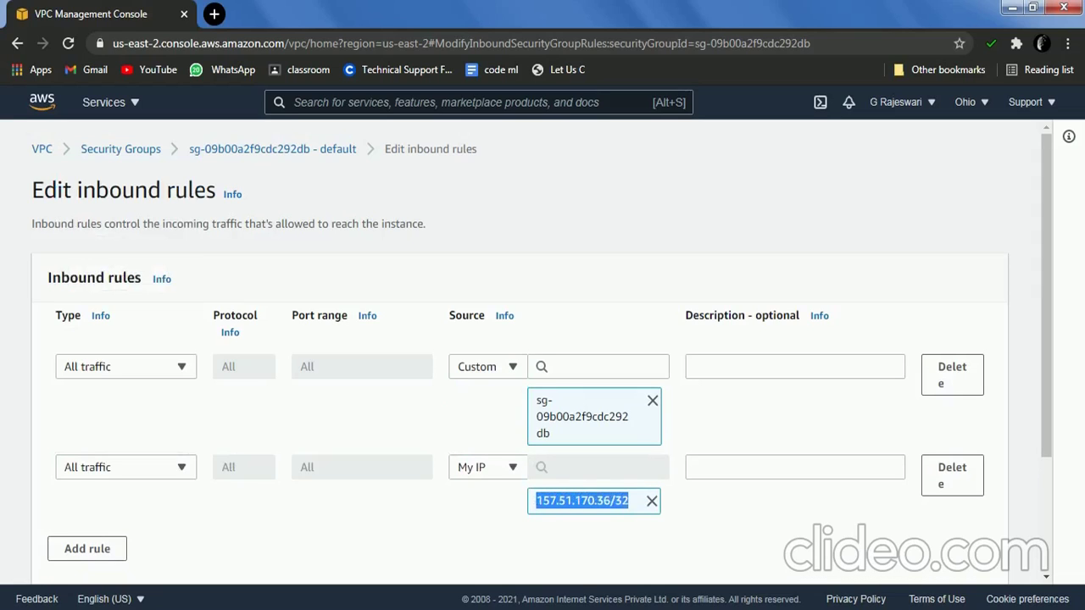
click(581, 500)
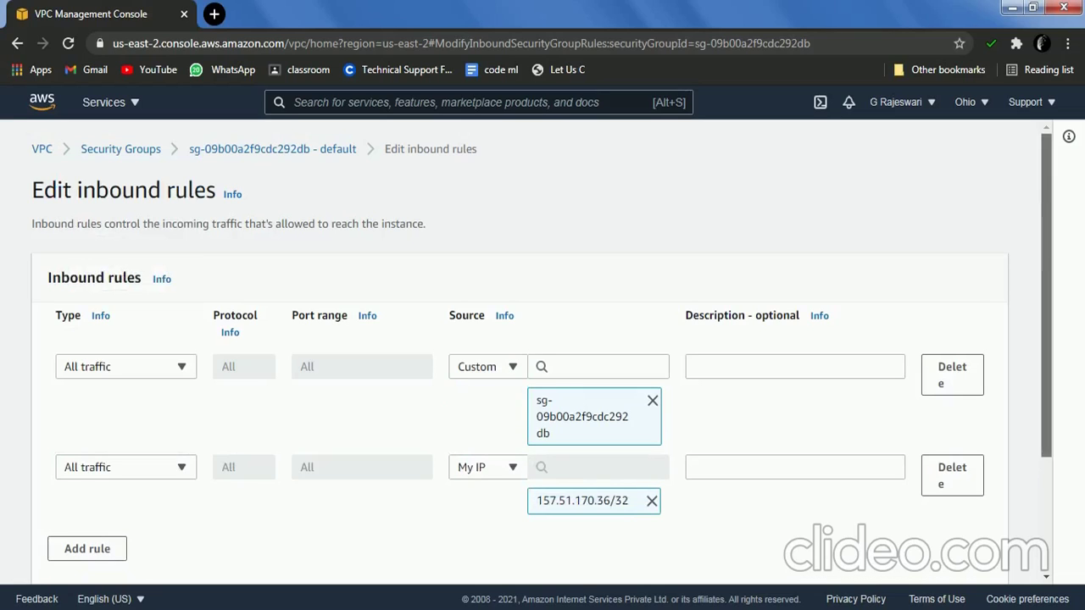
scroll(543, 339, down, 3)
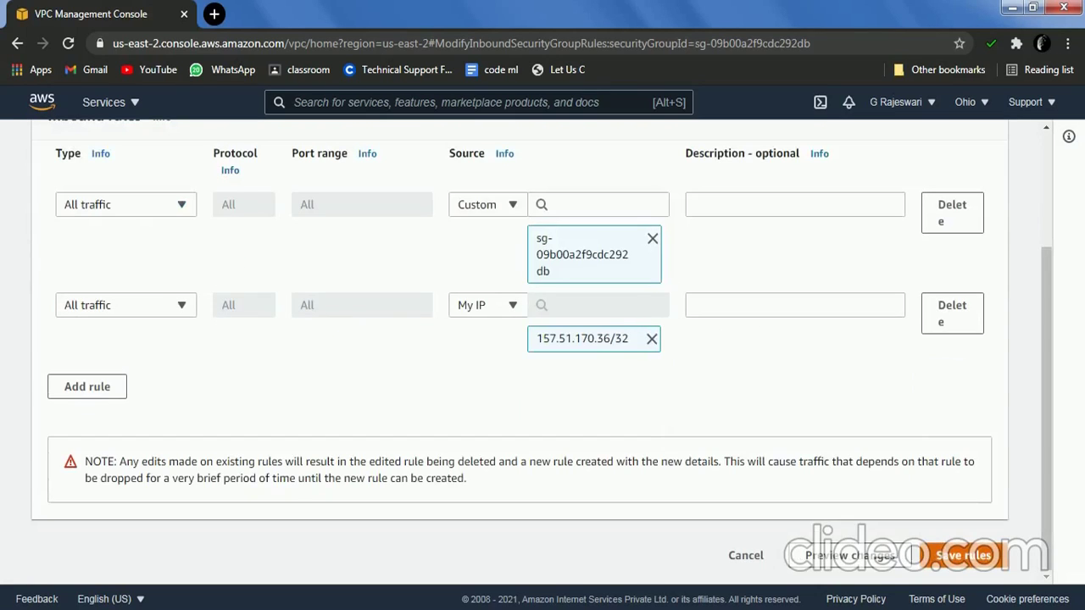
click(963, 555)
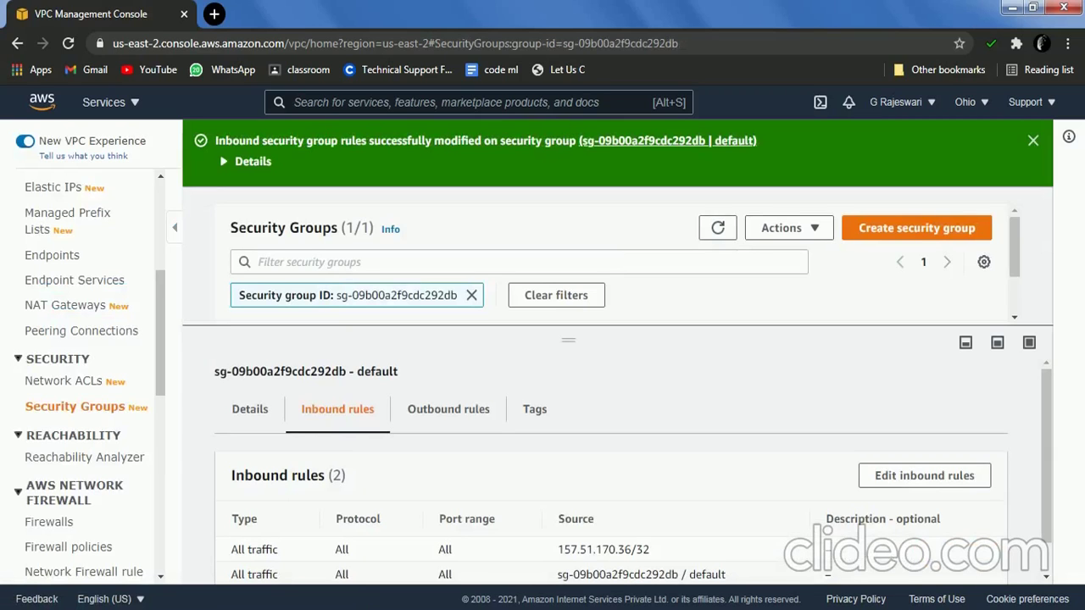
scroll(633, 473, down, 1)
scroll(633, 473, up, 1)
click(471, 295)
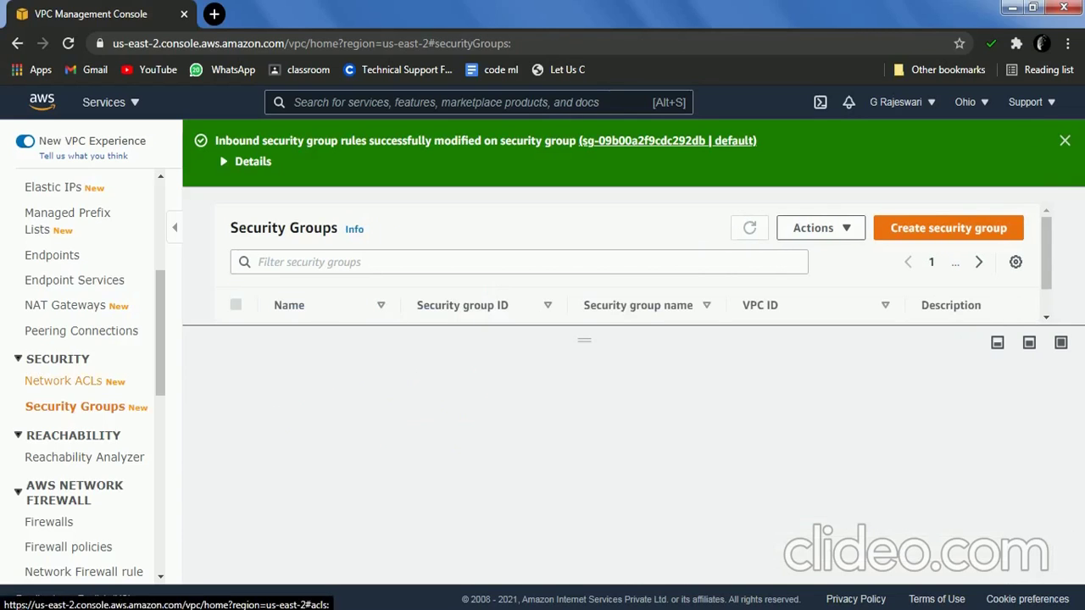
Open the network ACLs and name the spidy VPC's ACL, the one associated with 2 subnets, demo
click(63, 381)
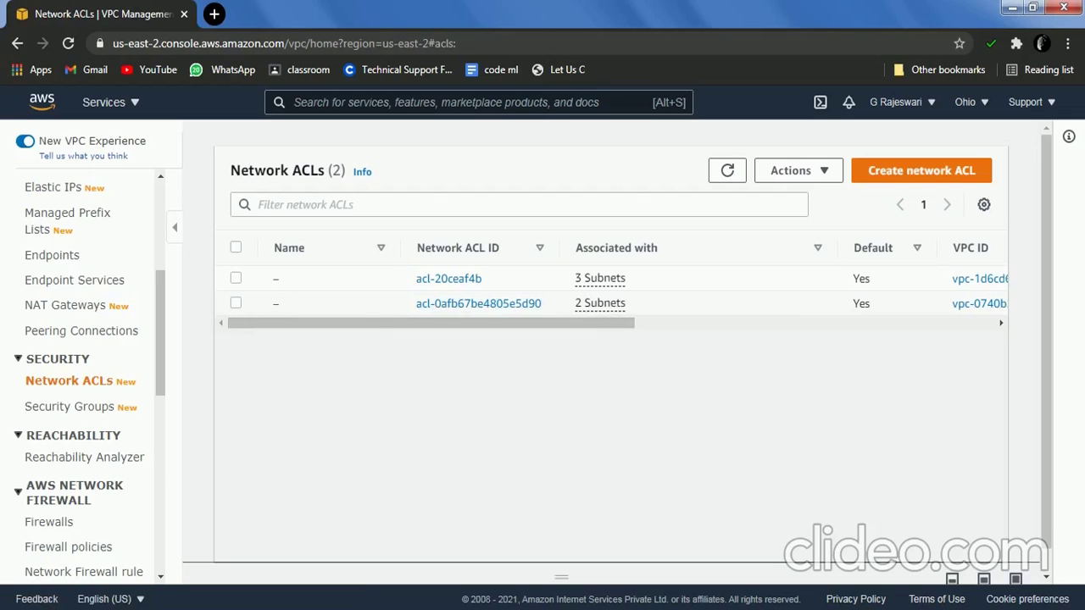
drag(627, 302, 575, 303)
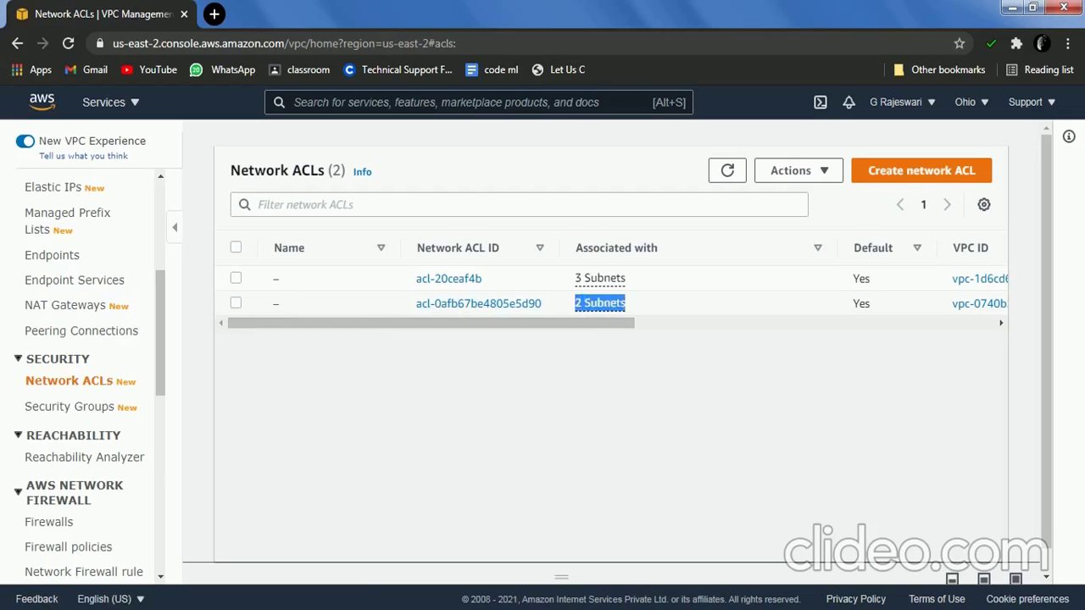
click(236, 302)
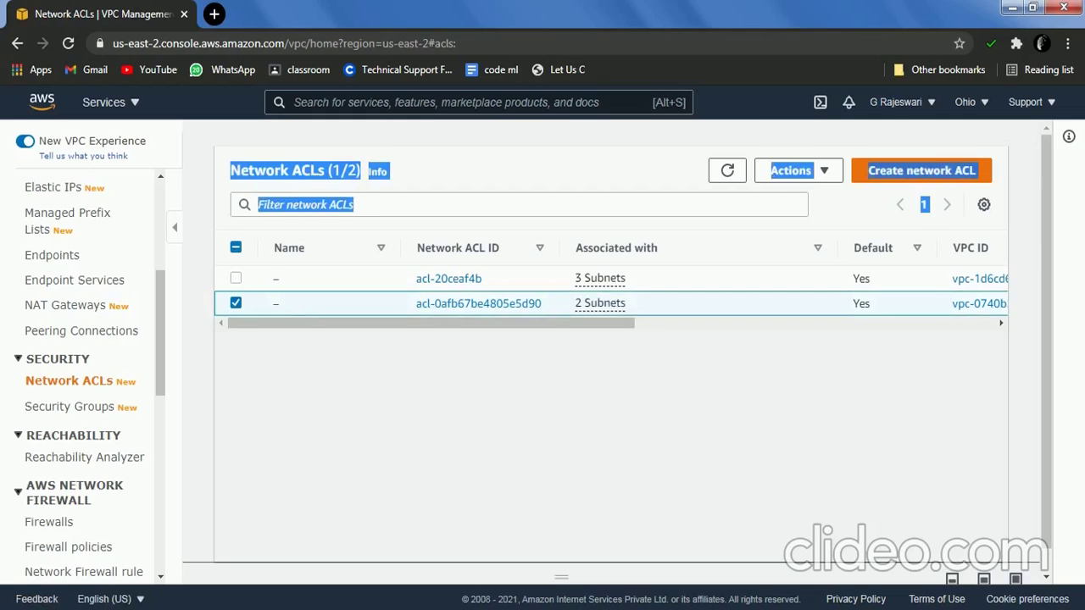
click(288, 302)
click(289, 303)
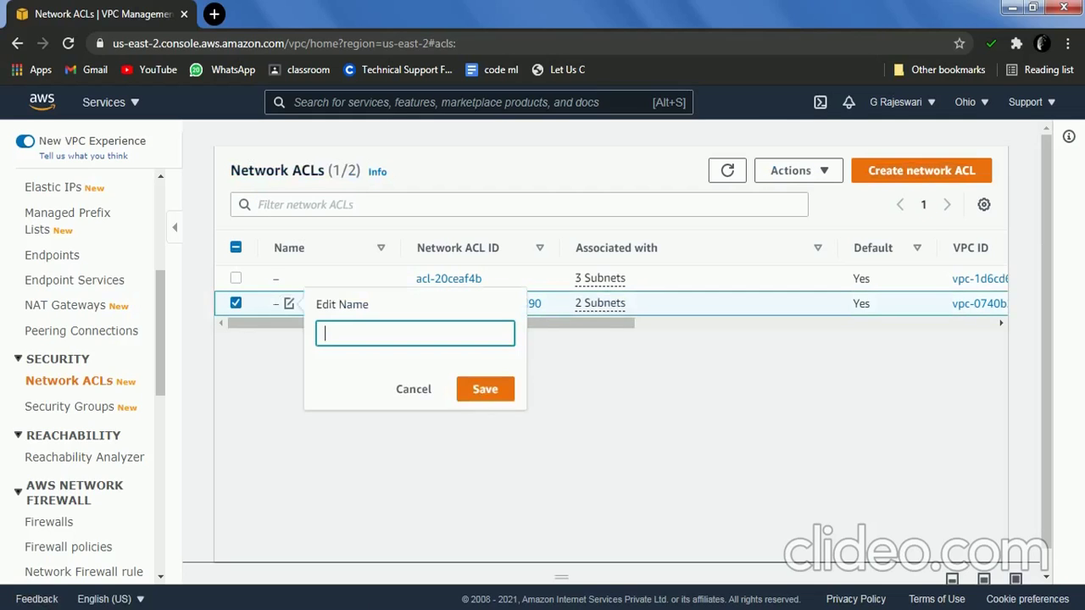
text(demo)
click(485, 389)
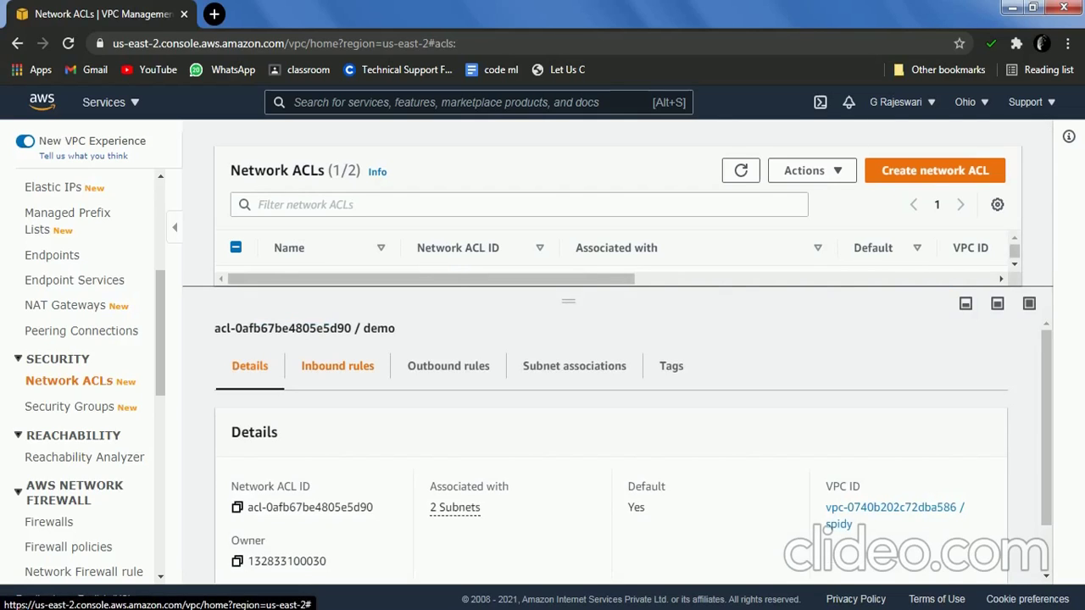
View the demo network ACL's inbound rules and copy the source IP address from the demo security group's inbound rules
click(338, 365)
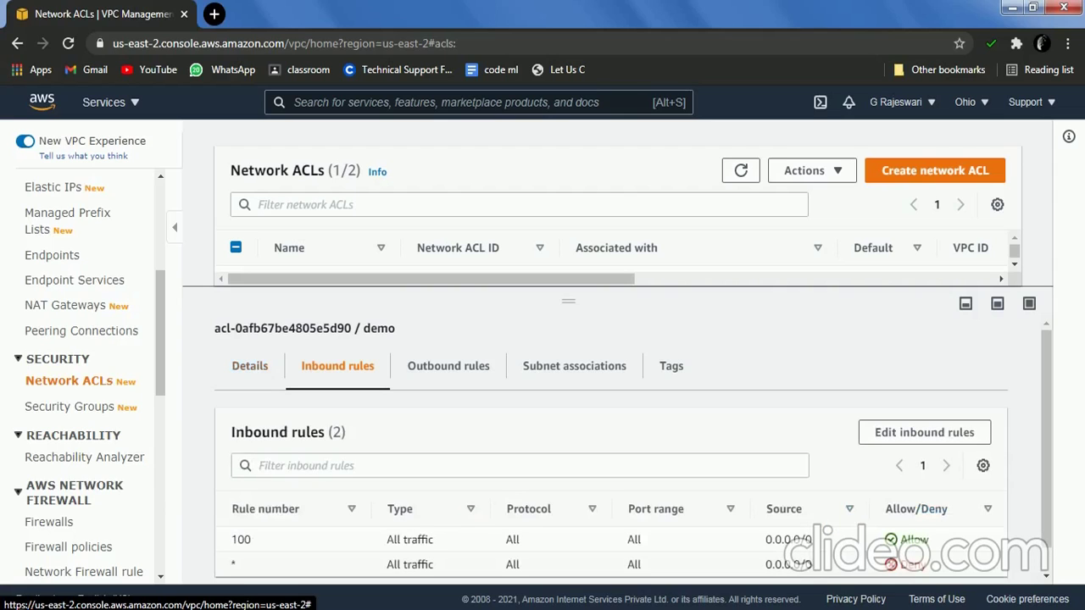
scroll(633, 449, down, 1)
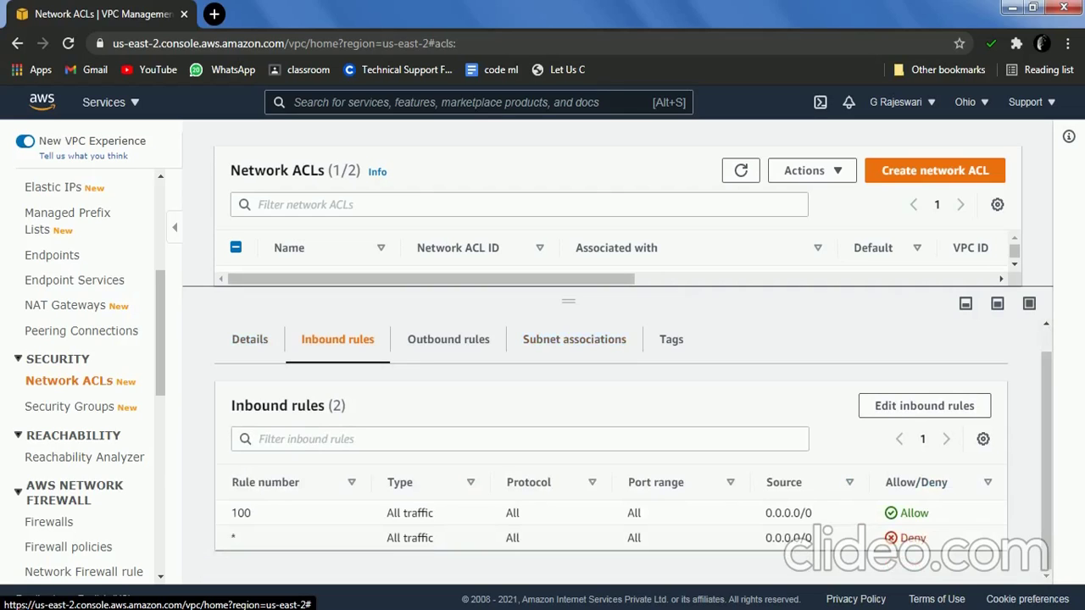
click(82, 407)
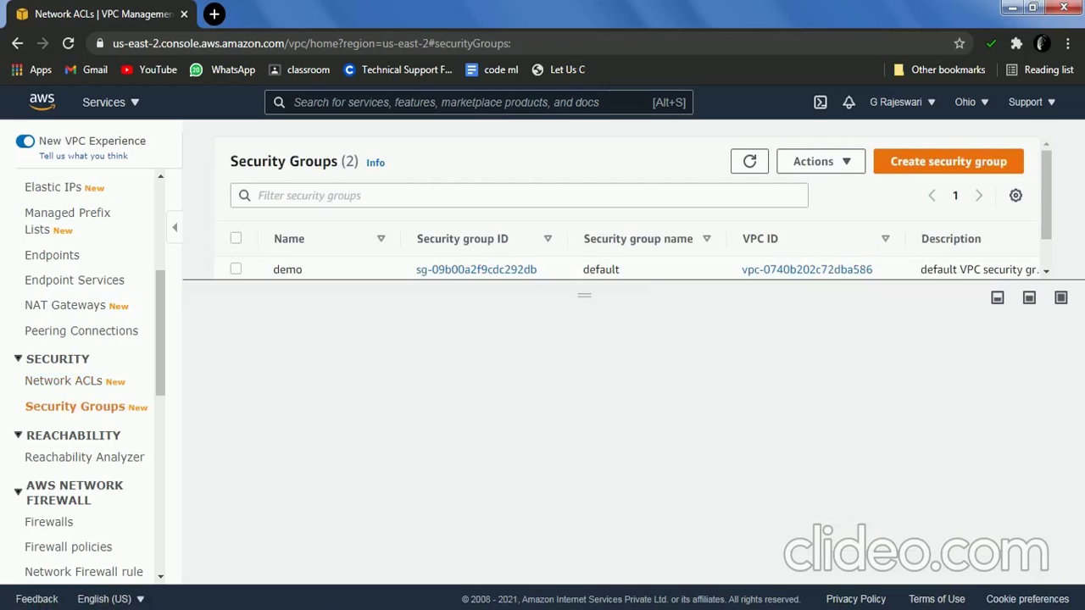
click(235, 269)
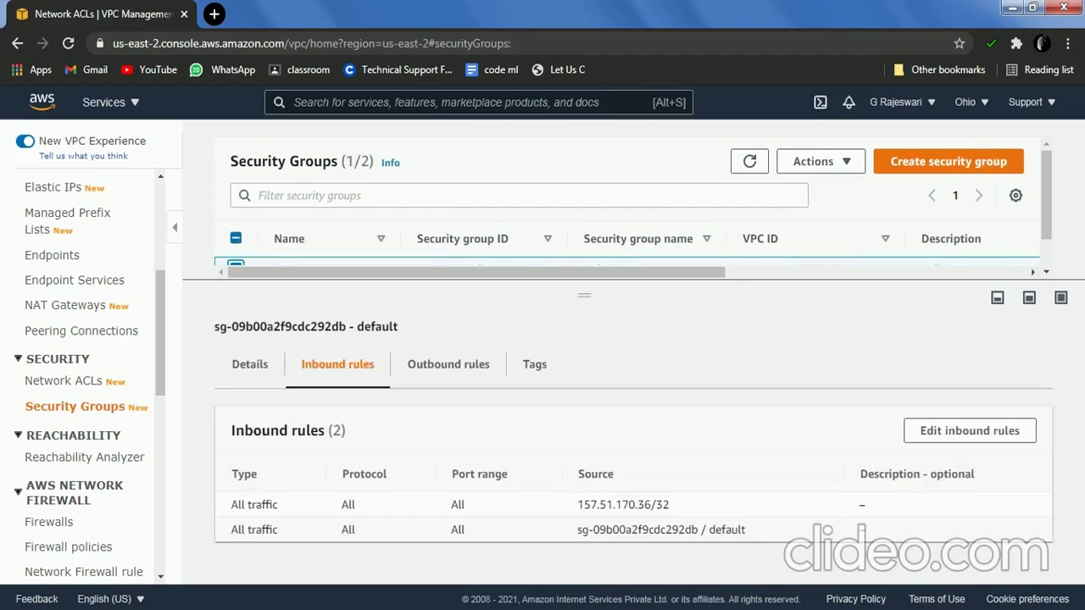
drag(577, 504, 669, 504)
key(ctrl+c)
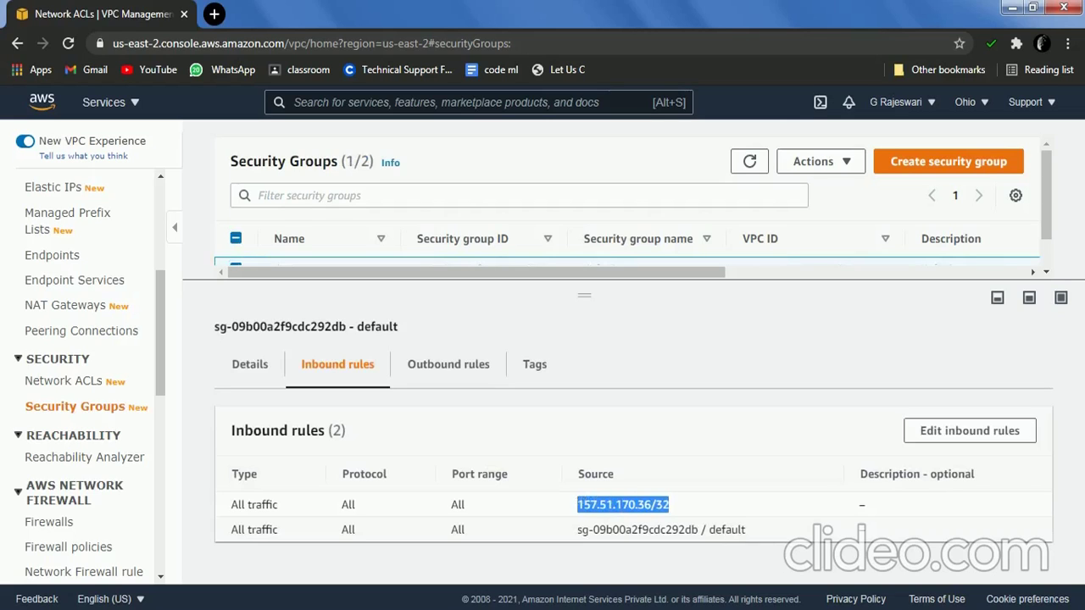
click(58, 359)
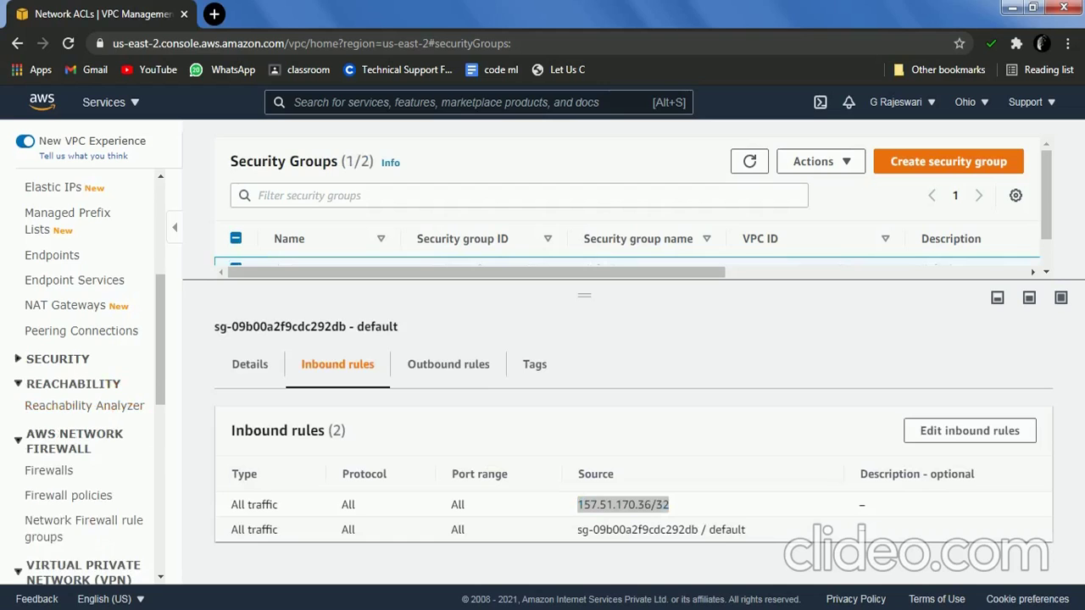
click(58, 358)
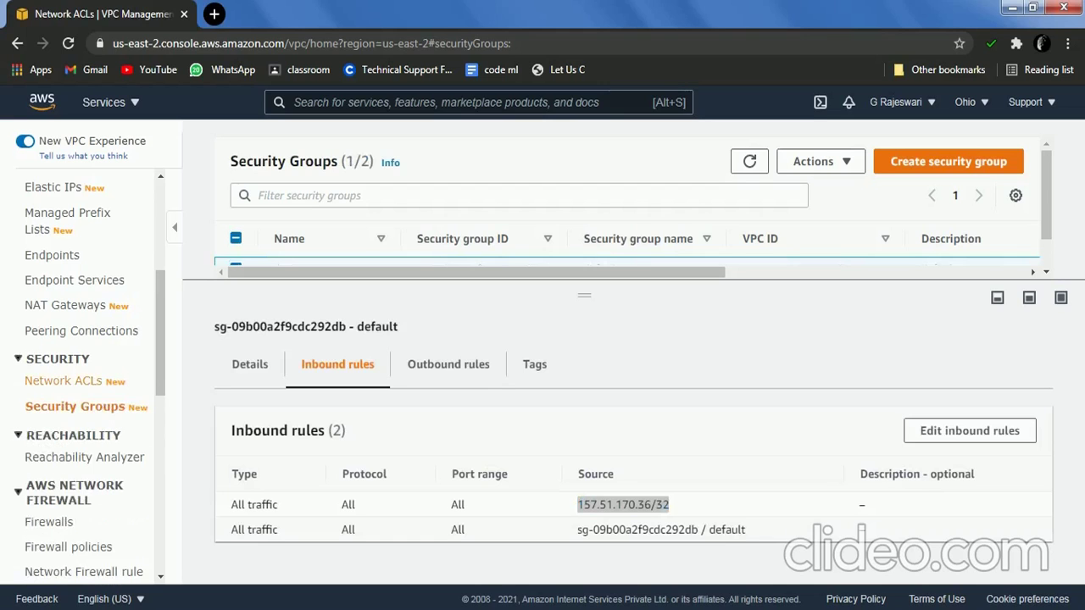
Set the source of inbound rule 100 in the demo network ACL to 157.51.170.36/32 and save the changes
click(62, 381)
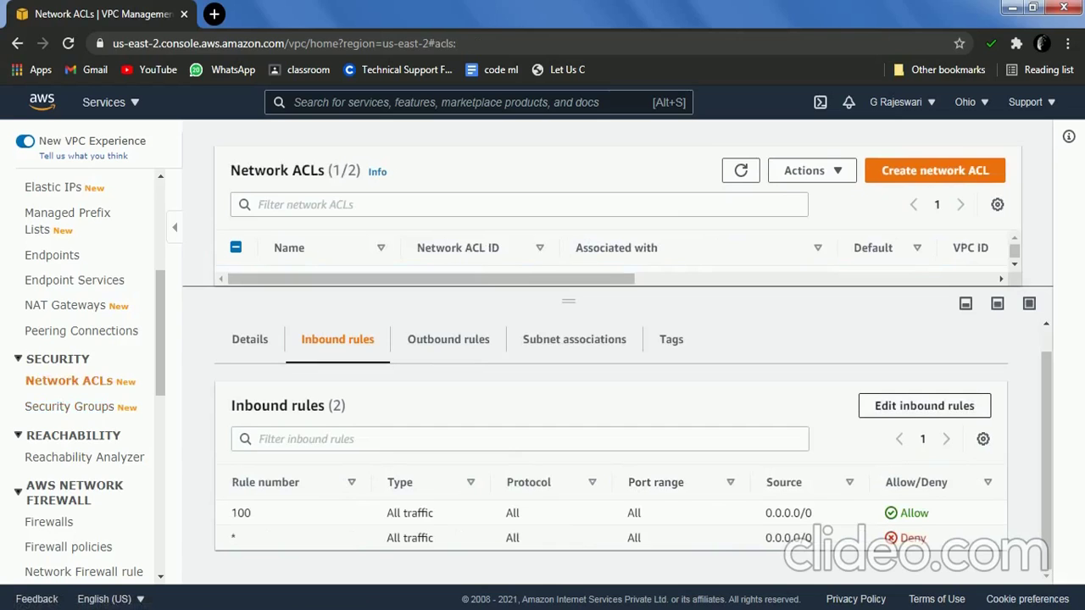
click(923, 405)
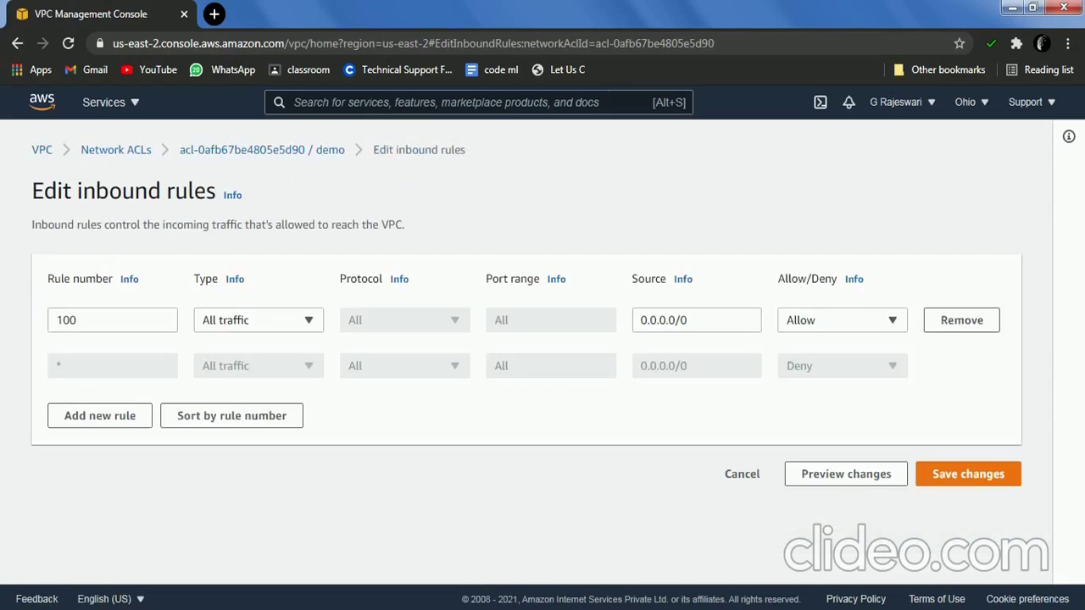
click(688, 320)
key(BackSpace)
key(BackSpace)
key(BackSpace)
key(BackSpace)
key(BackSpace)
key(BackSpace)
key(BackSpace)
key(BackSpace)
key(BackSpace)
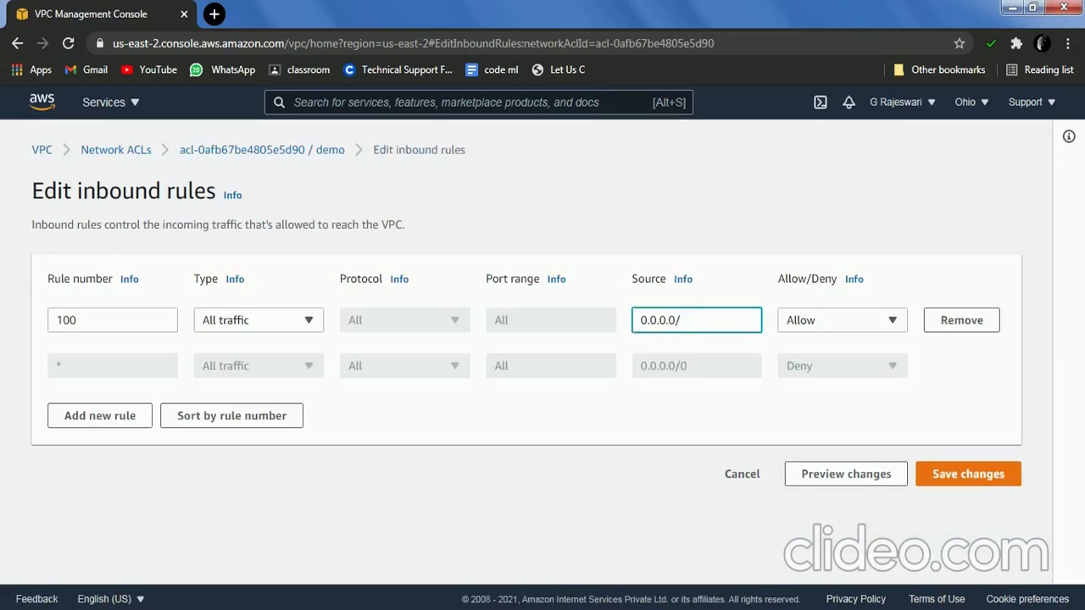
key(ctrl+v)
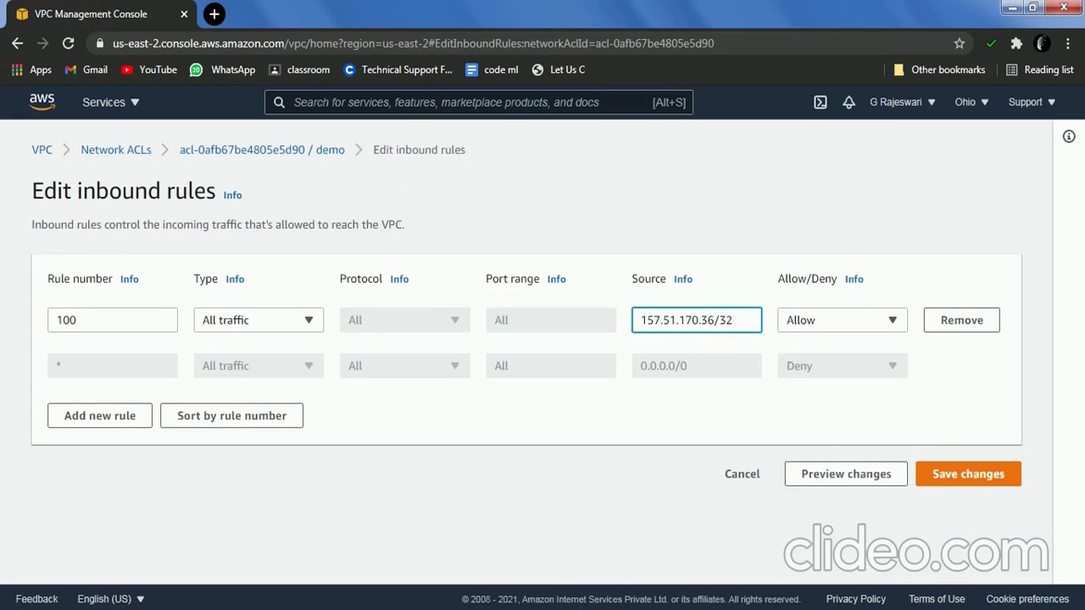
click(968, 474)
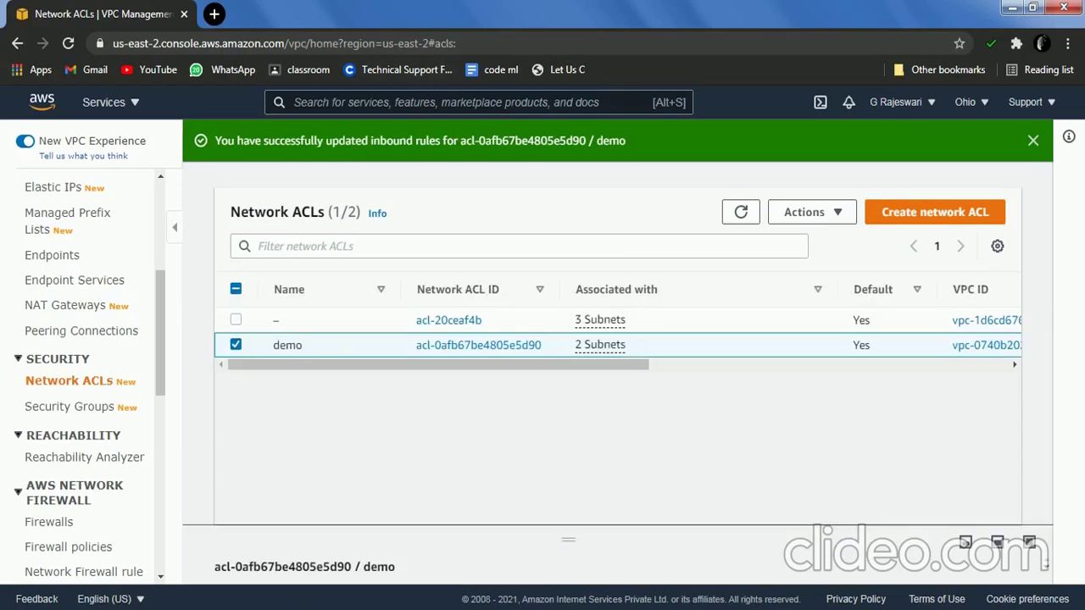
Search for the ec2 service, open its instances list, and start launching a new instance
text(e)
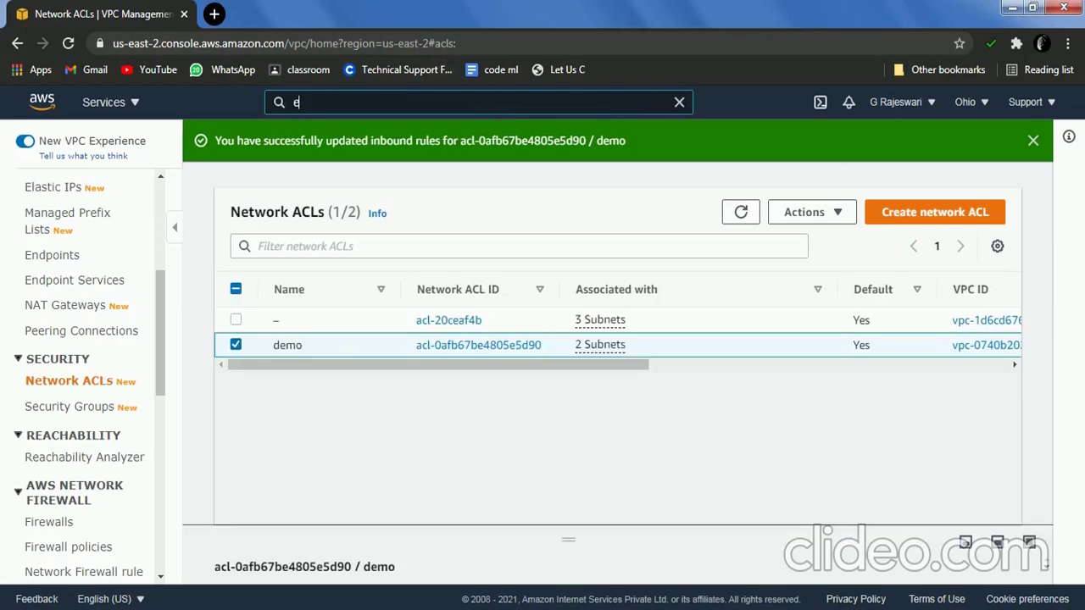
text(c2)
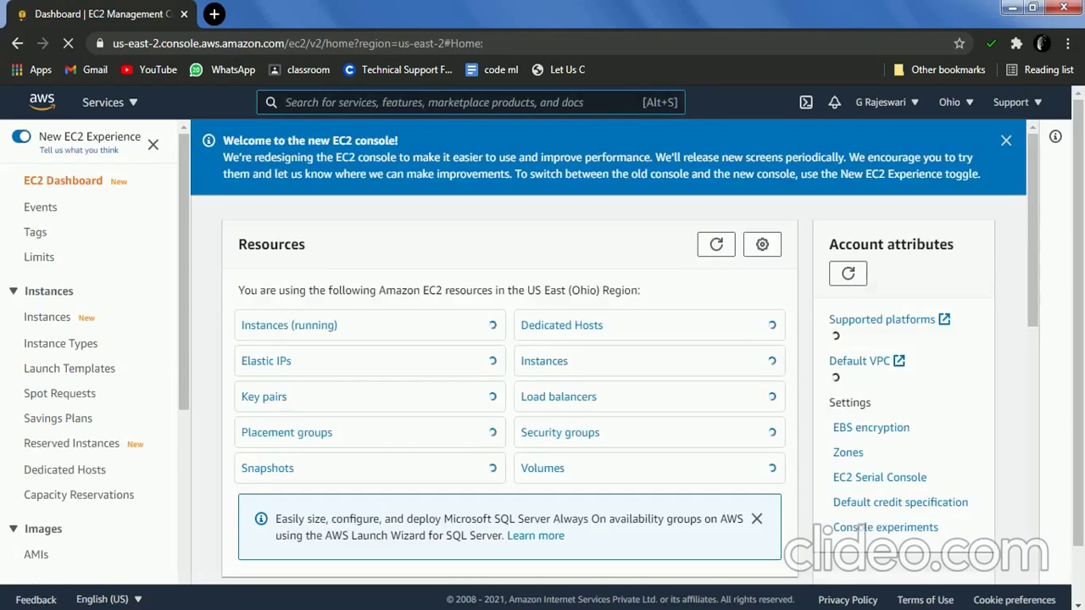
click(47, 317)
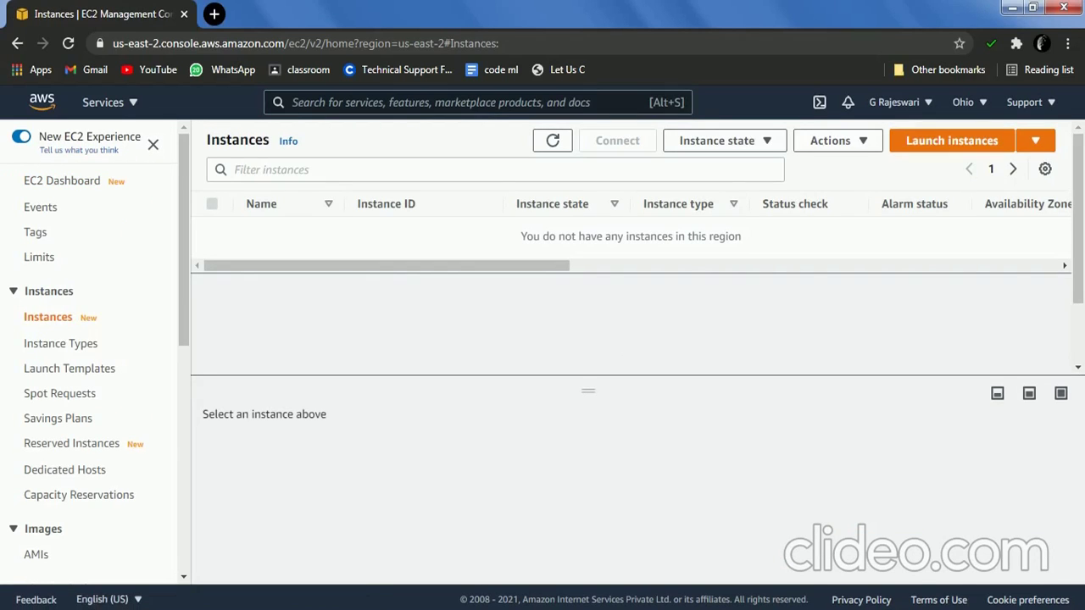
click(951, 140)
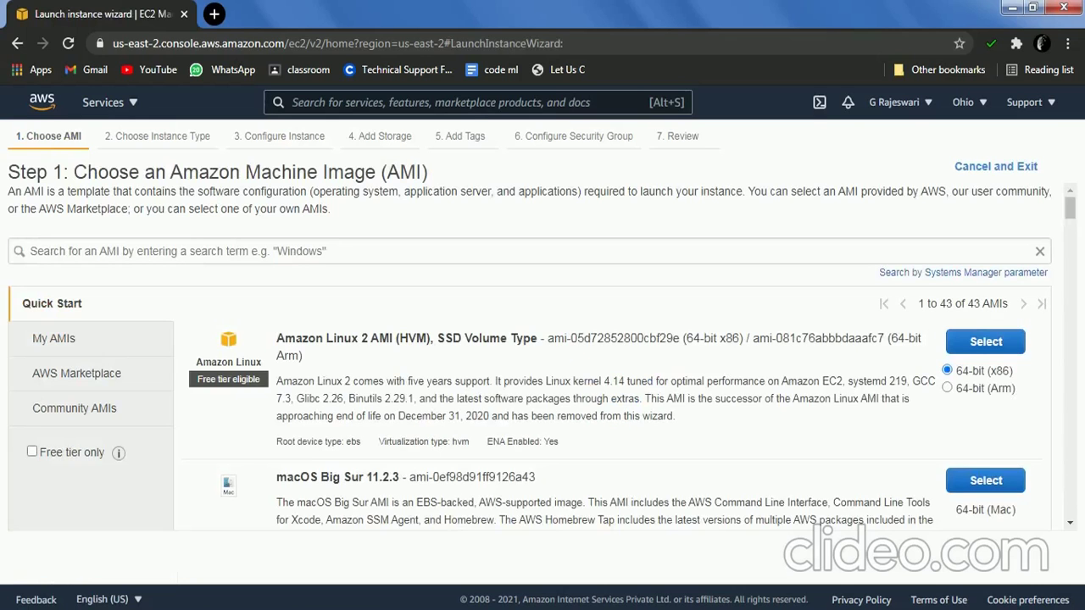
Limit the AMIs to free tier, choose Ubuntu Server 18.04 LTS 64-bit (x86), and continue with the t2.micro instance type
click(32, 452)
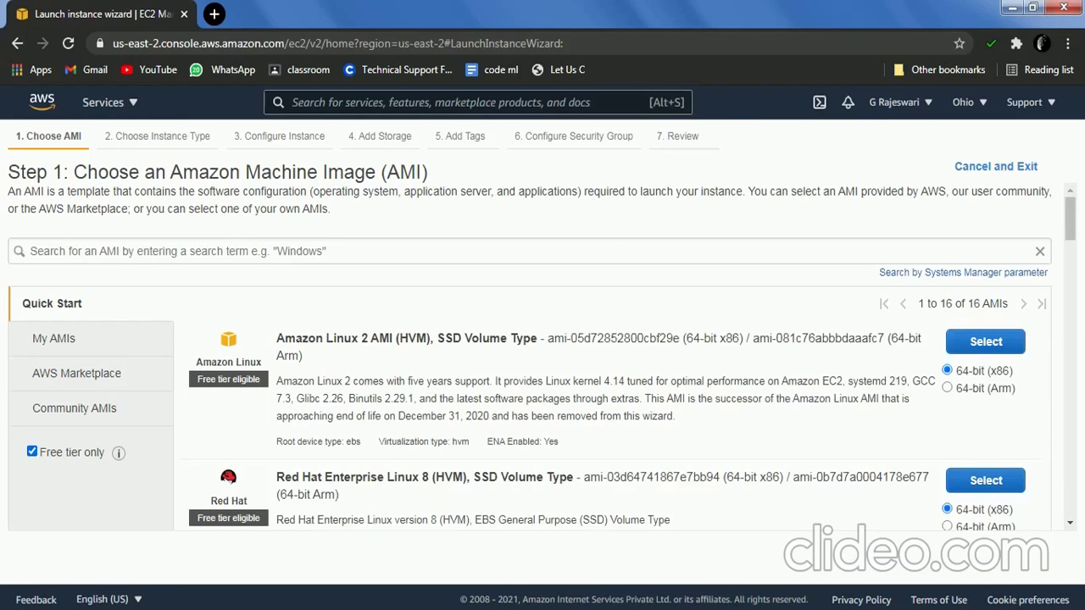
scroll(611, 356, down, 12)
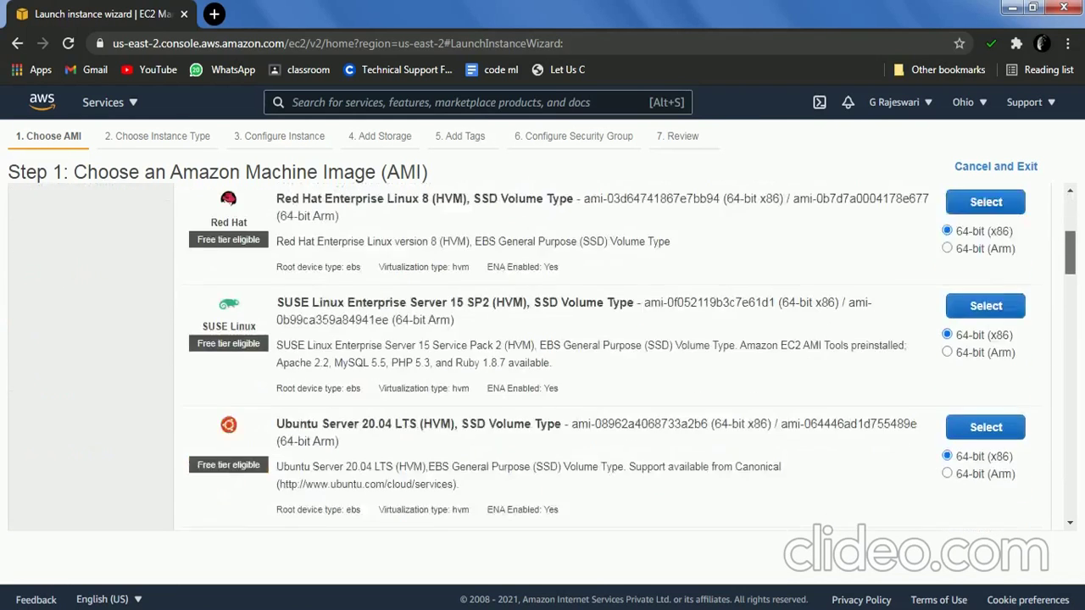
scroll(611, 356, down, 6)
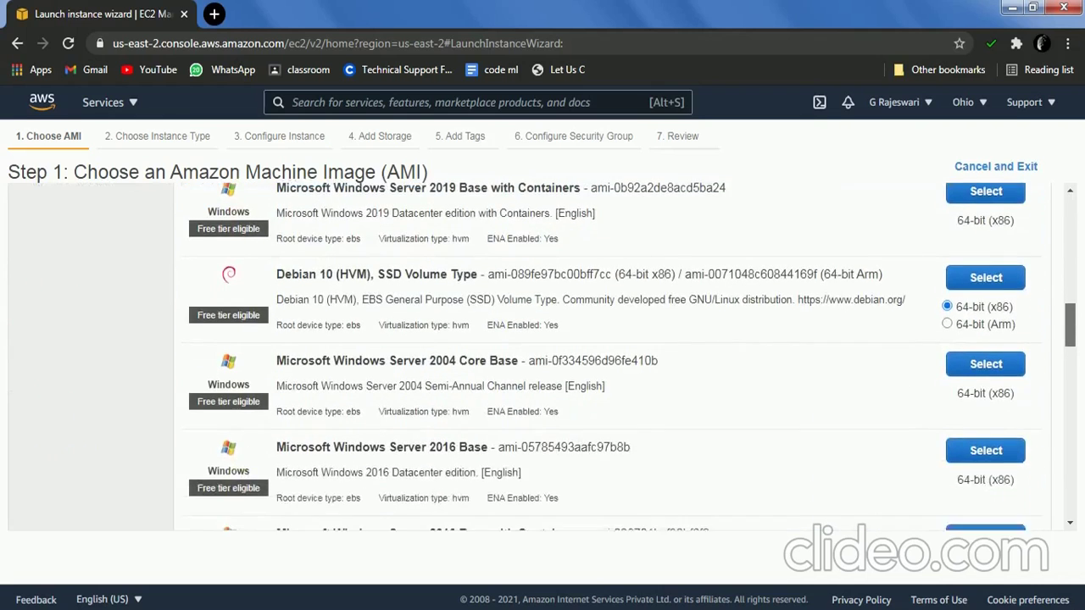
scroll(610, 356, down, 1)
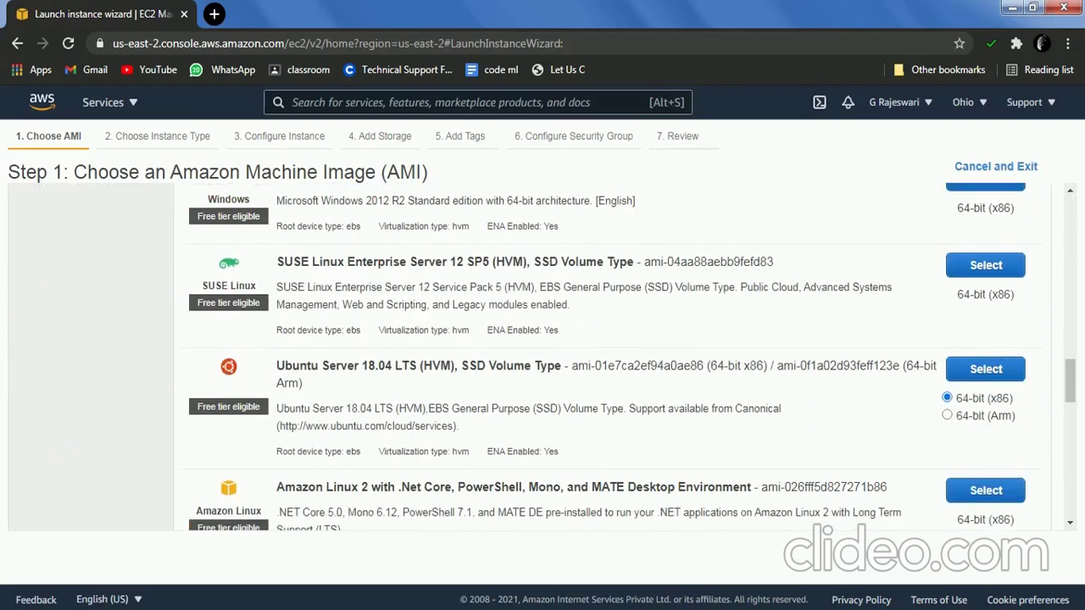
click(986, 368)
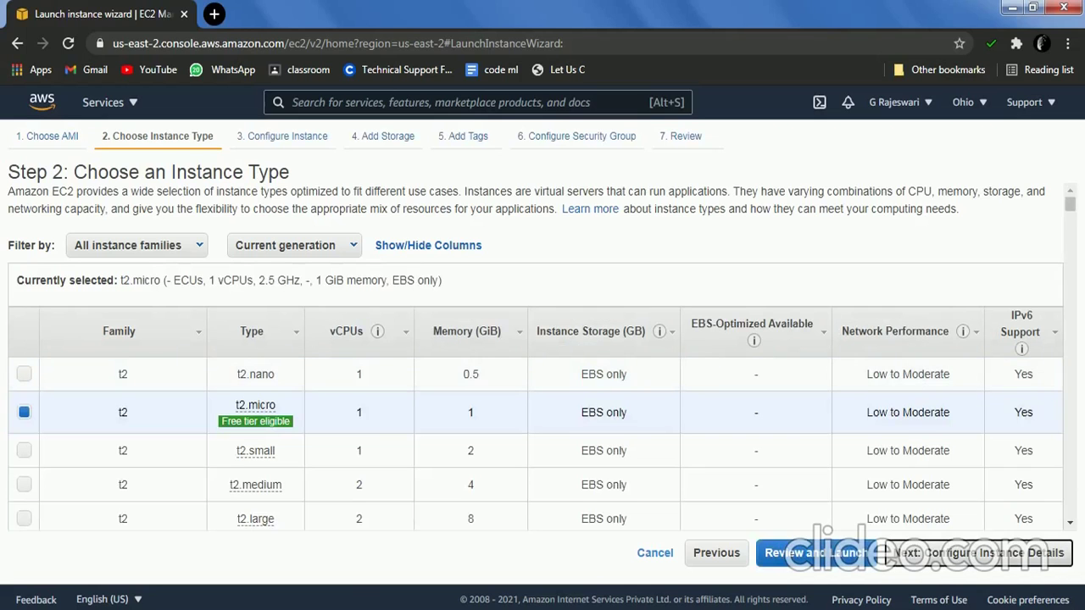
click(979, 552)
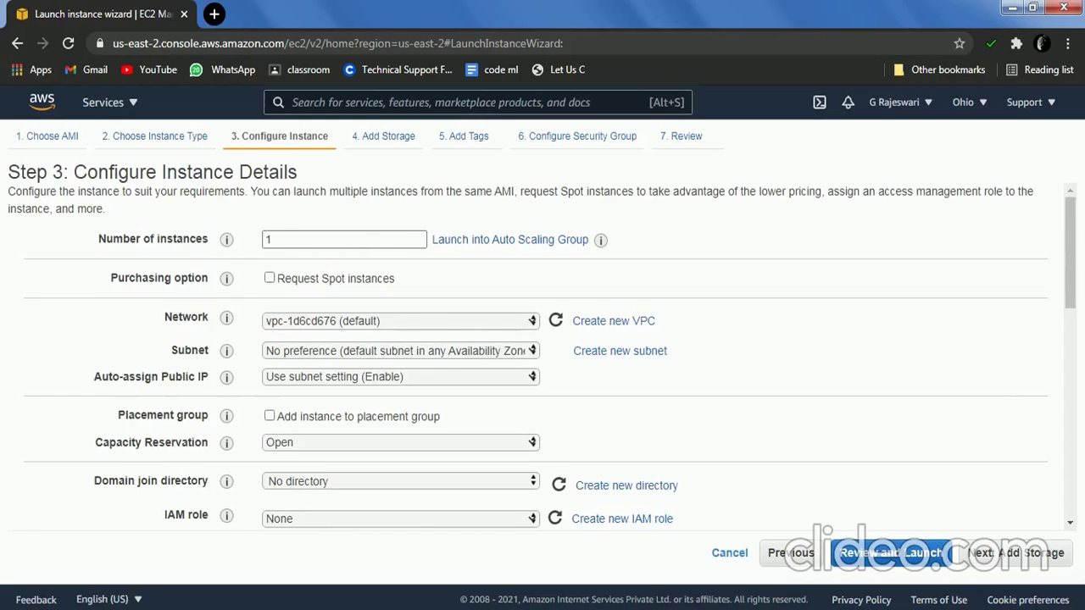
Place the instance in the spidy VPC's Public subnet, enable auto-assigned public IP, and continue to the storage settings
drag(164, 317, 235, 317)
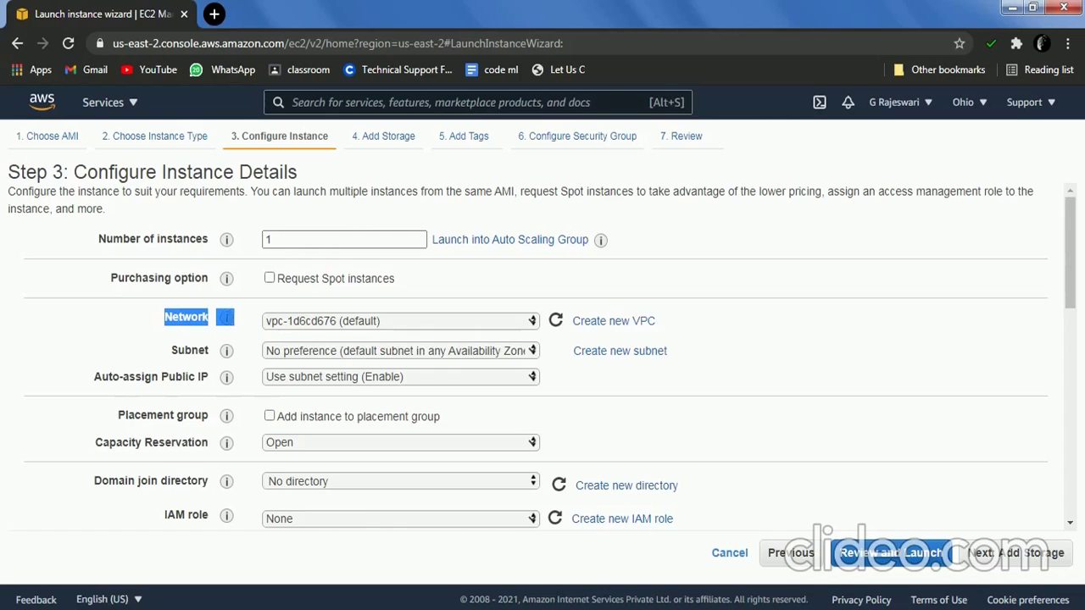
click(400, 320)
click(400, 352)
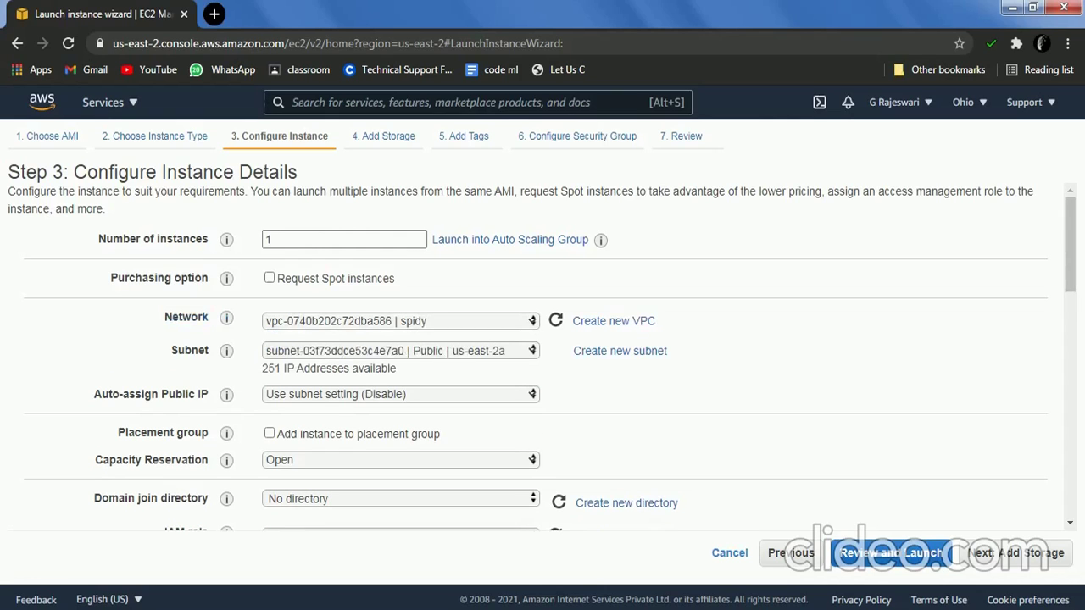
click(400, 350)
click(400, 366)
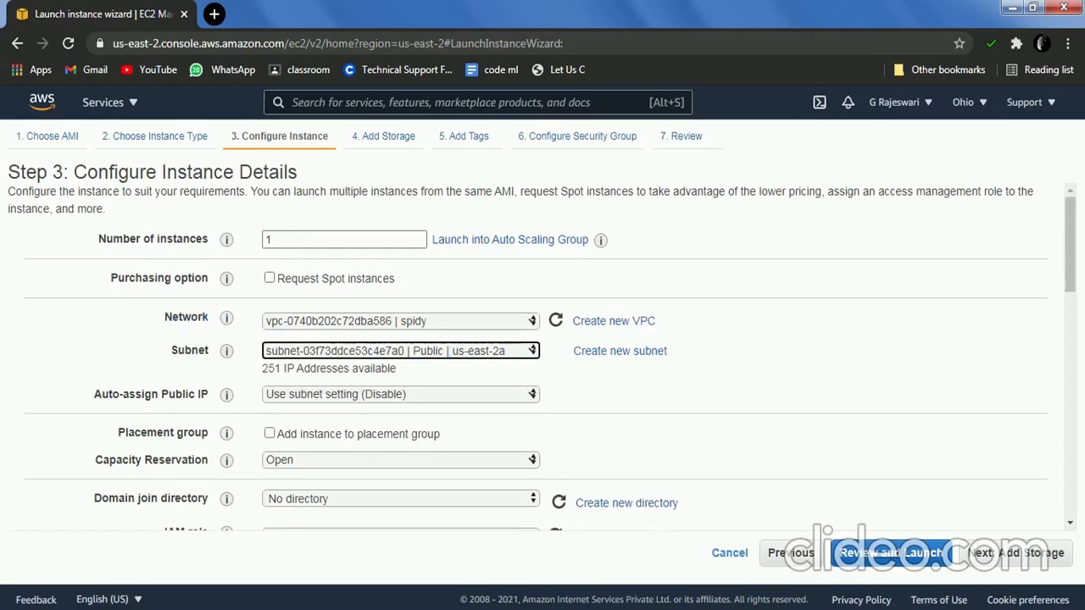
click(400, 394)
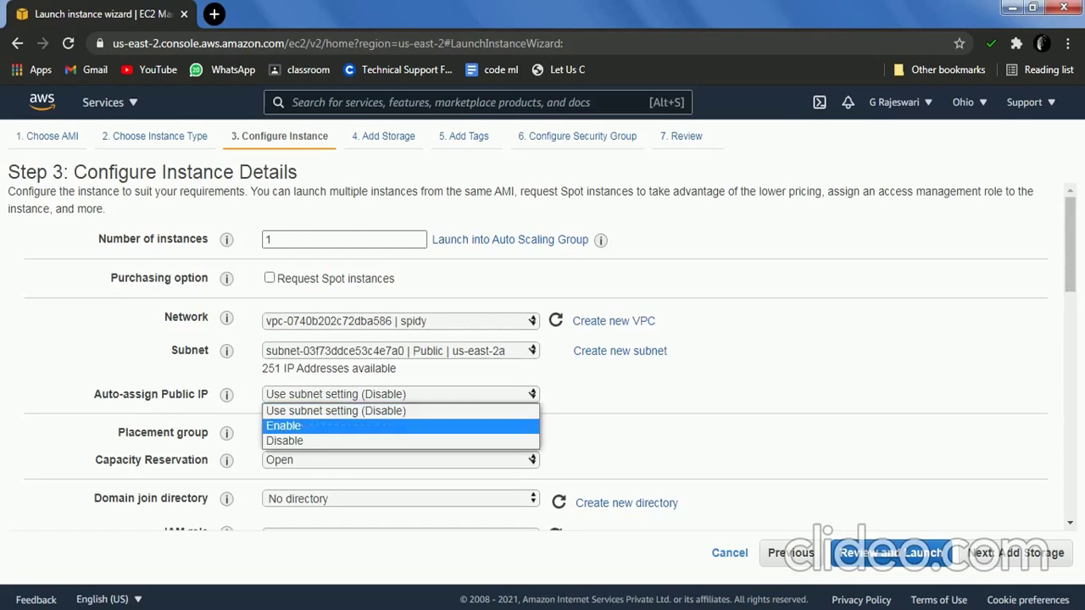
click(400, 425)
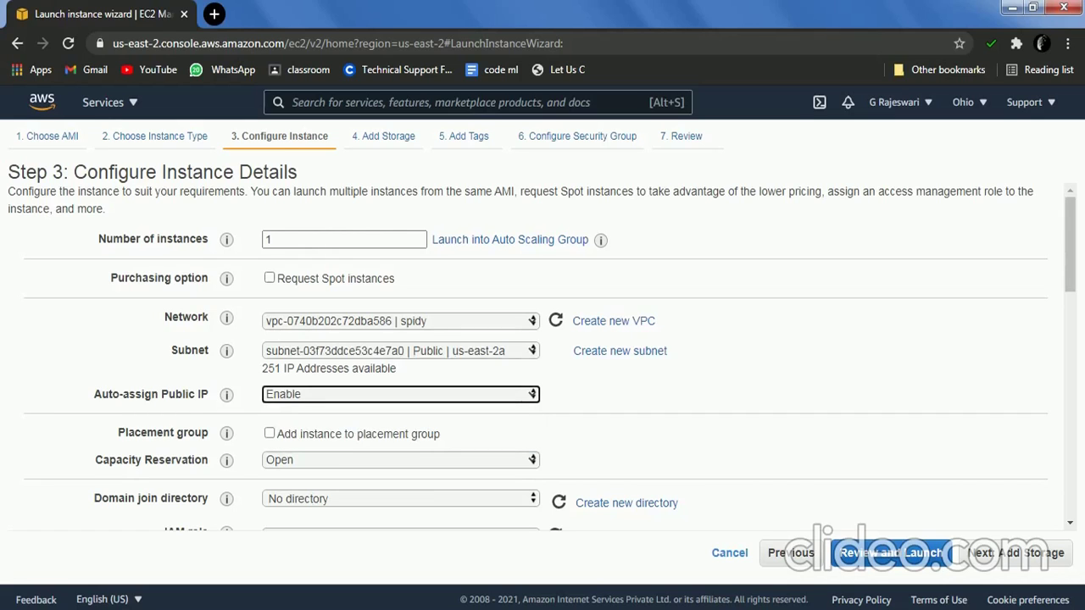
key(Down)
click(1016, 552)
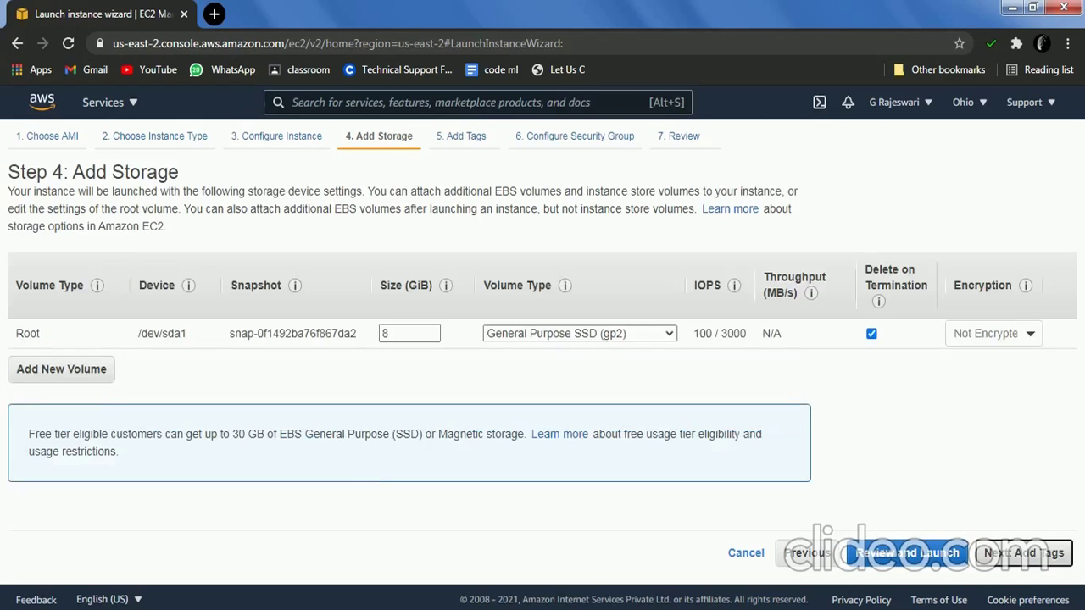
Keep the default storage without tags, assign the existing default security group, and proceed to the launch review
click(1023, 552)
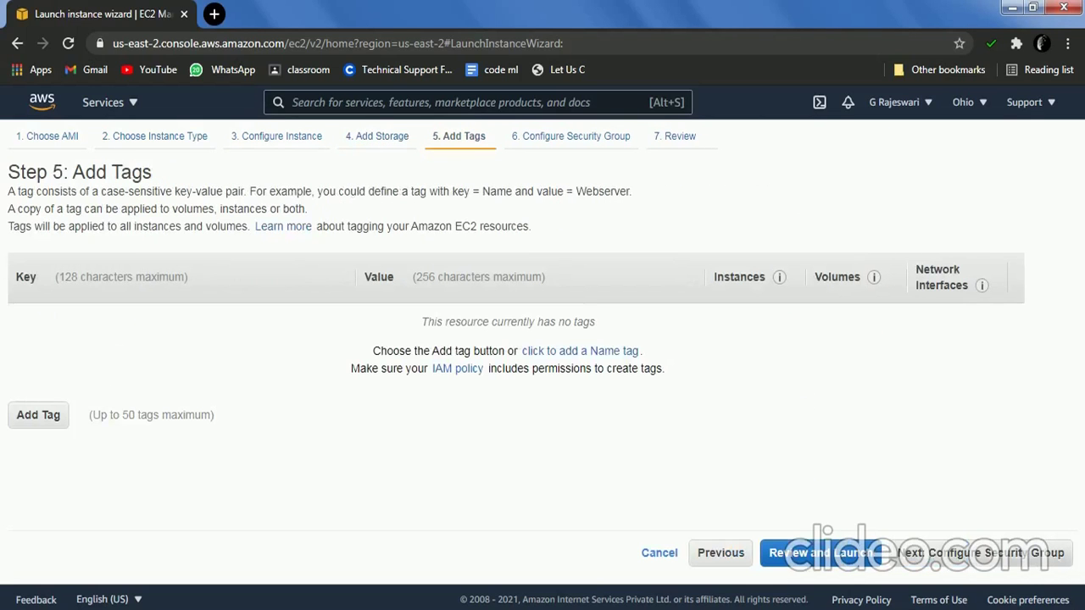
click(983, 552)
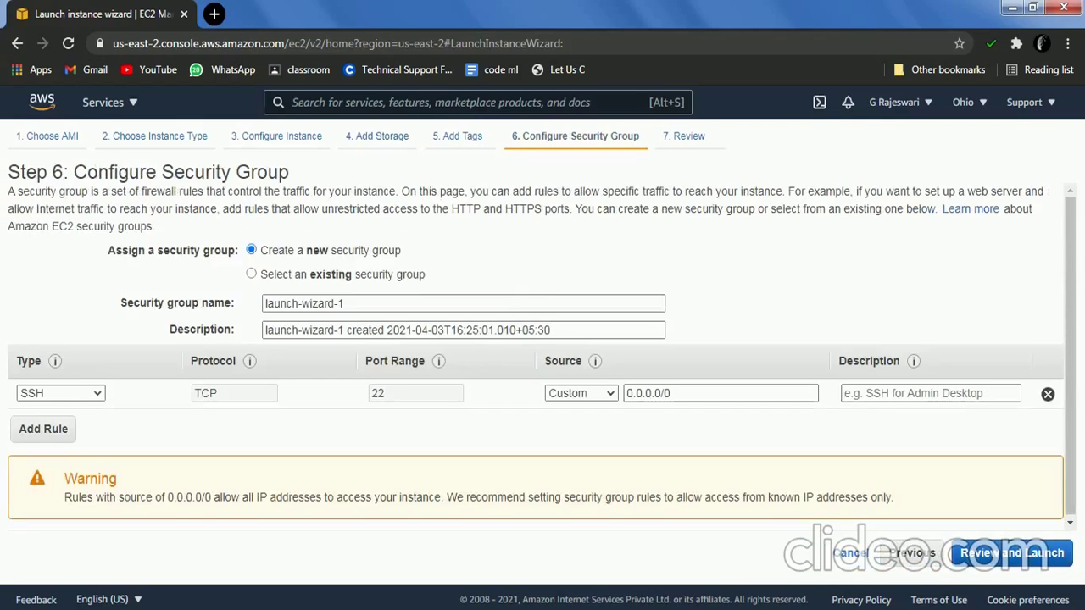
click(251, 274)
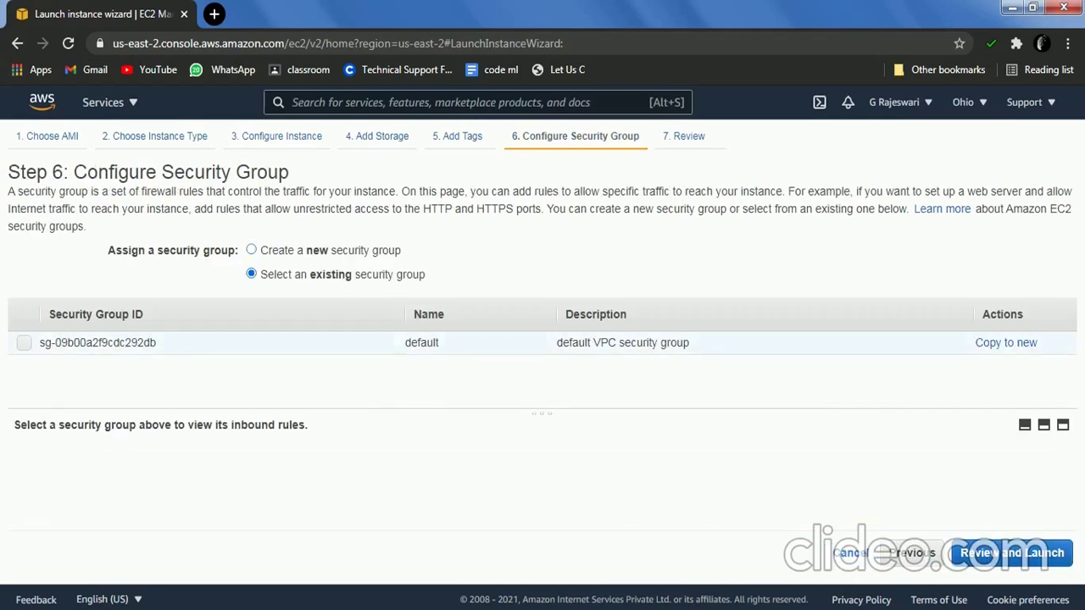
click(24, 343)
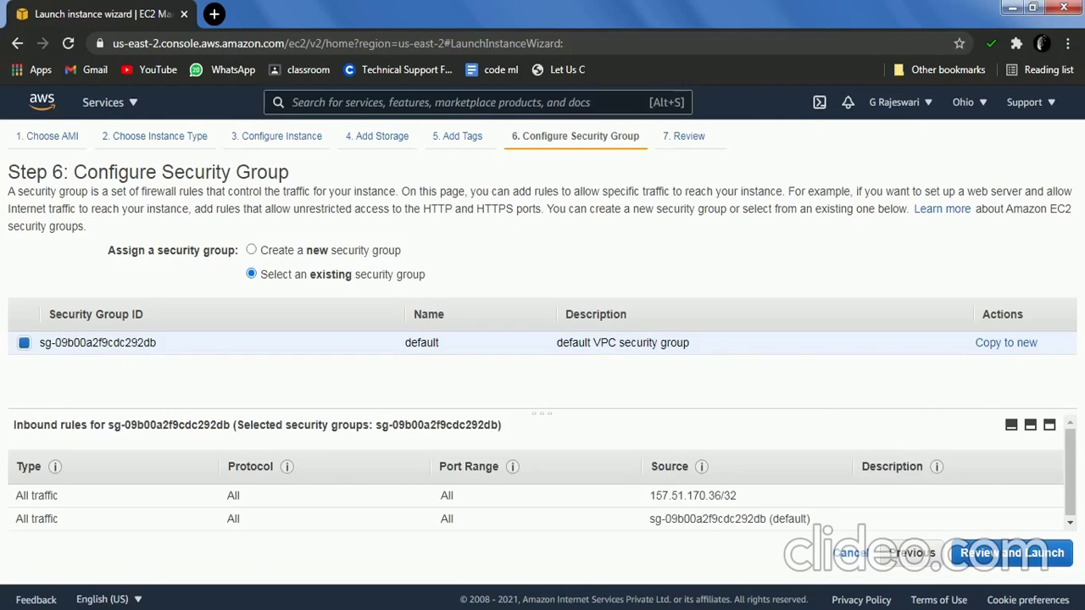
drag(649, 495, 737, 495)
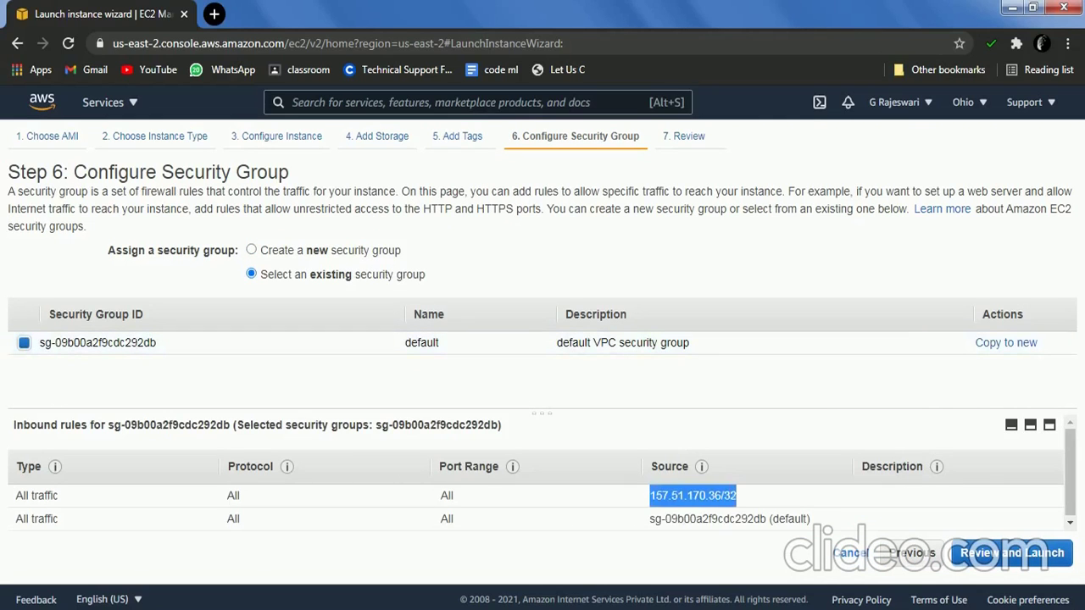
click(1012, 553)
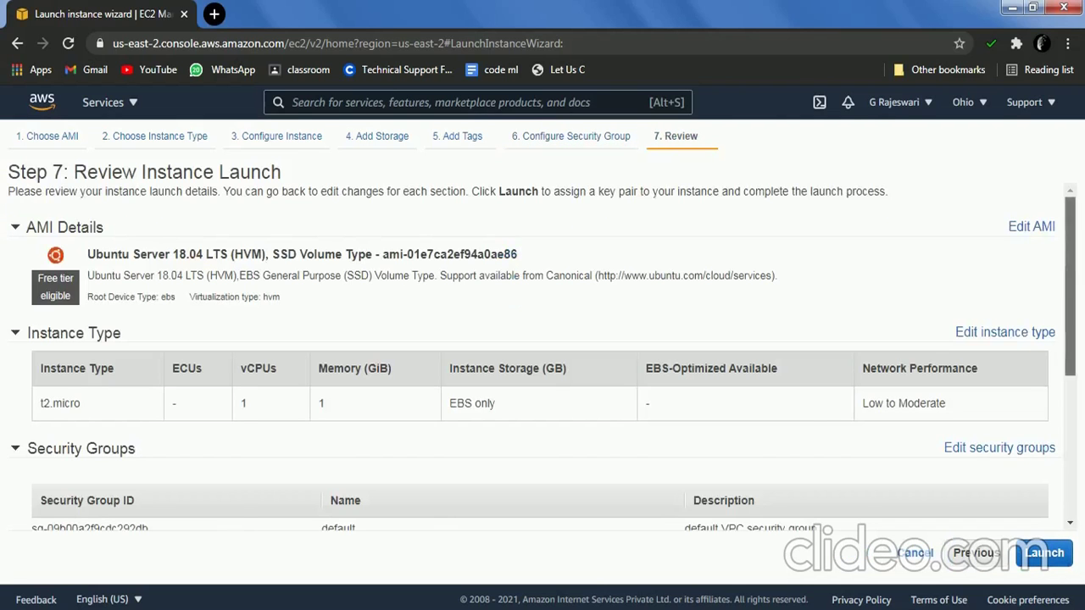
Launch the instance with the existing Hanuman key pair, acknowledging access to the private key file, and open the instances list
scroll(542, 356, down, 5)
click(1044, 553)
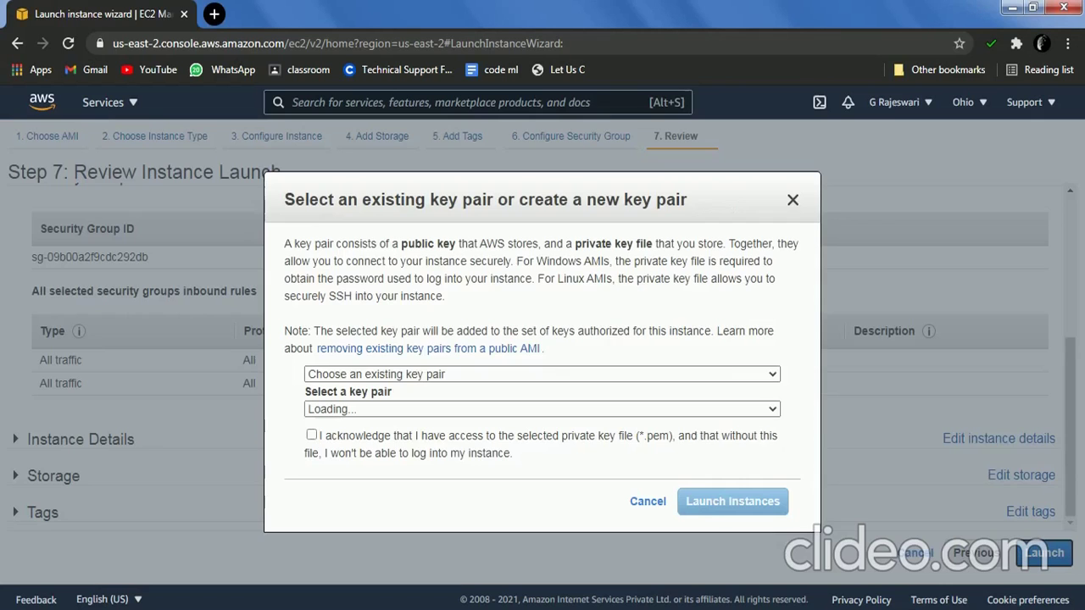
click(311, 434)
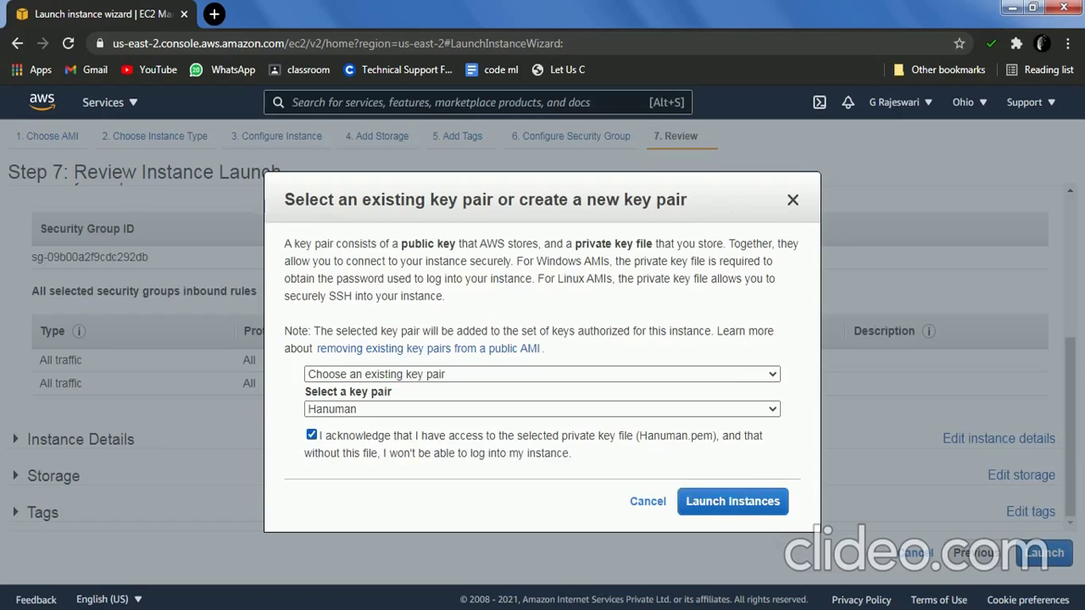
click(733, 501)
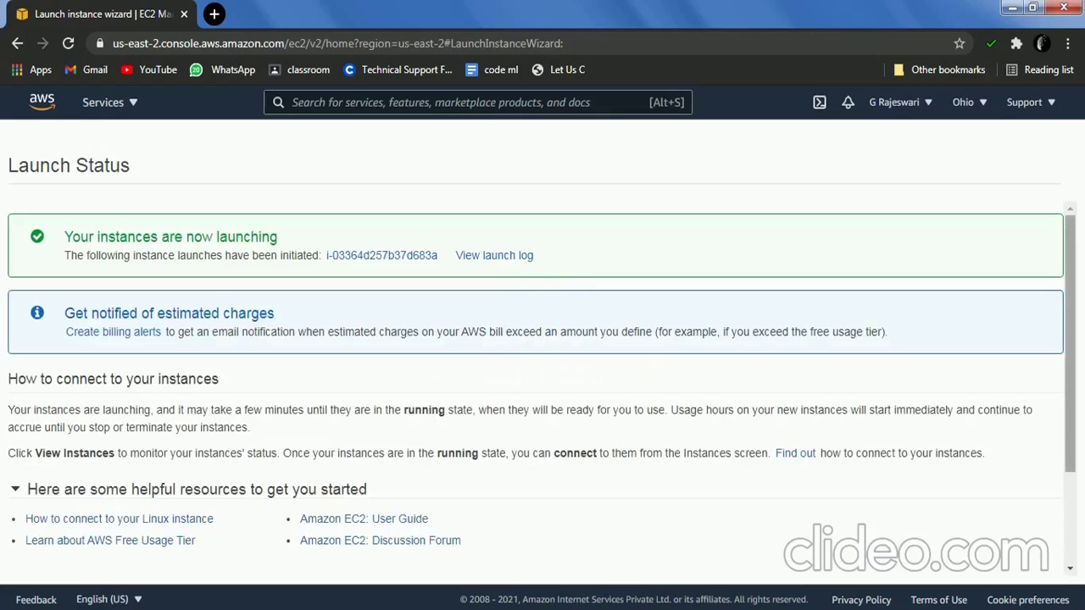
scroll(542, 381, down, 3)
click(975, 561)
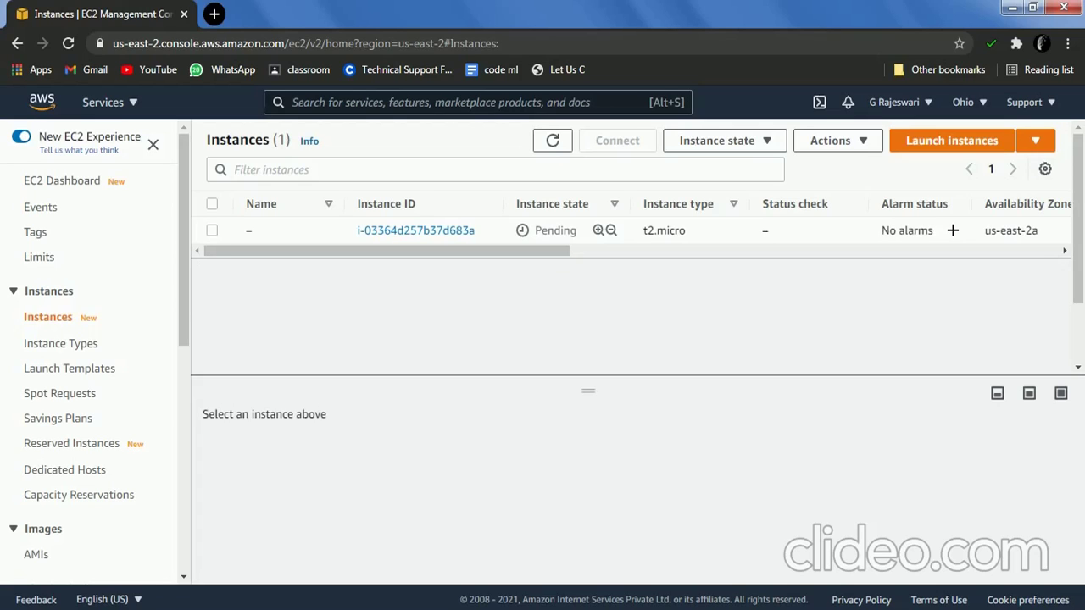
Name the newly launched instance public
drag(577, 230, 569, 231)
click(572, 231)
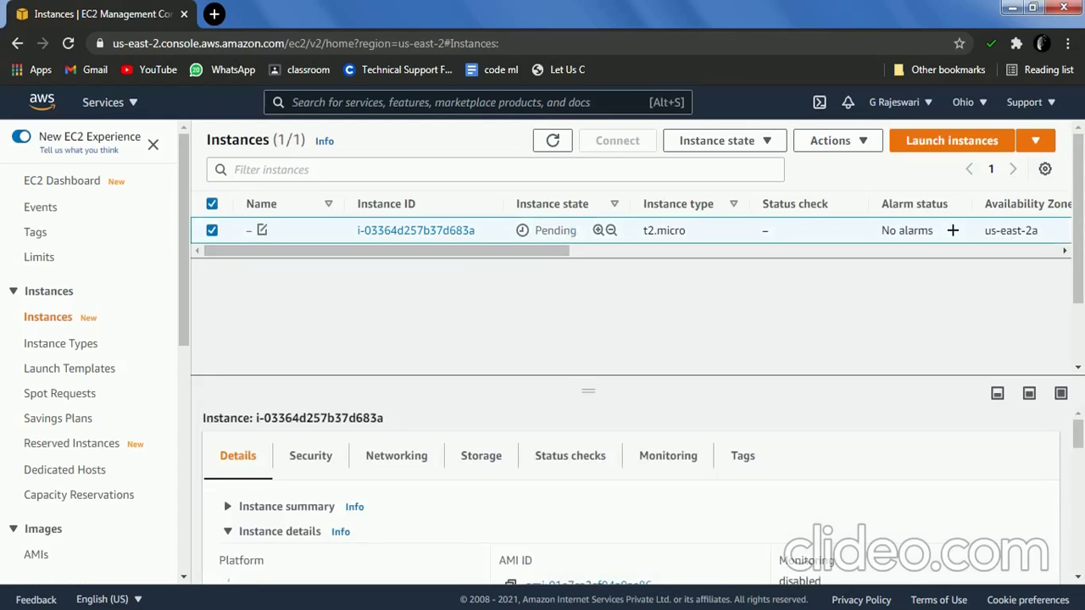
click(260, 230)
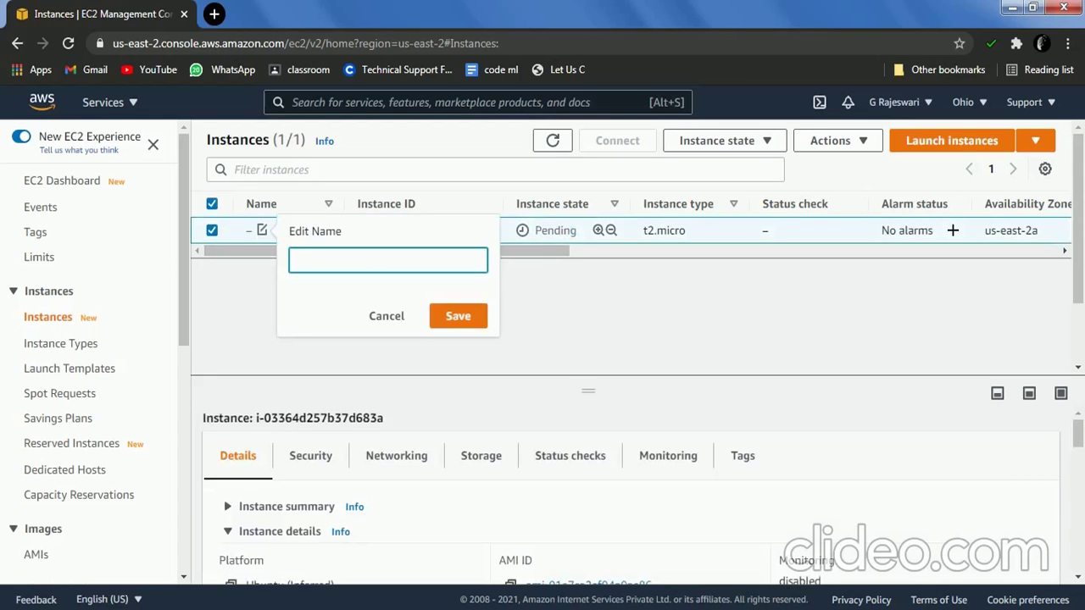
text(Public)
key(BackSpace)
key(BackSpace)
key(BackSpace)
key(BackSpace)
text(public)
key(Return)
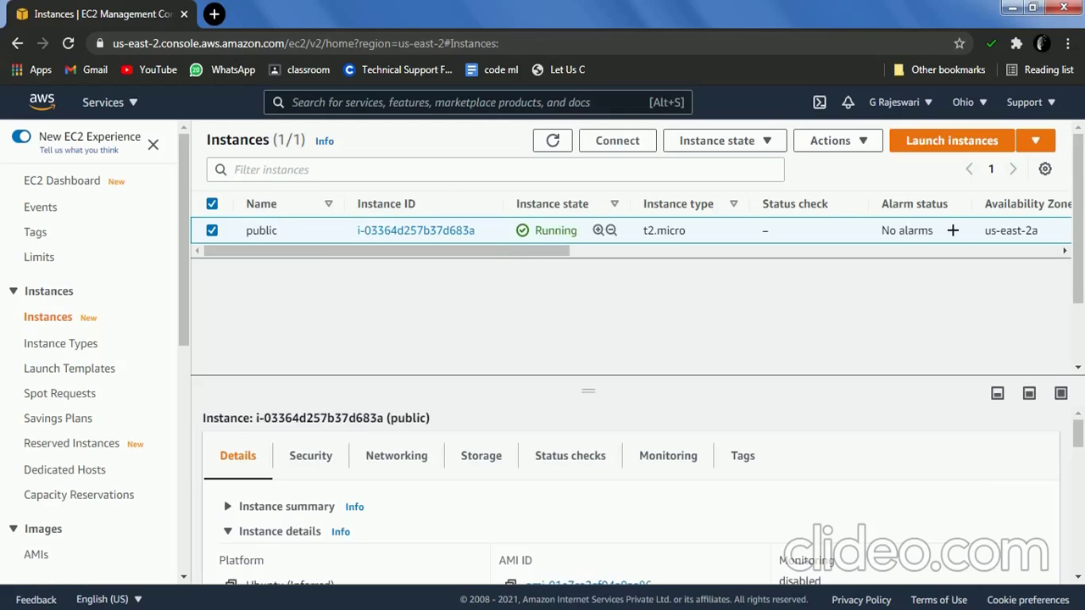
click(211, 229)
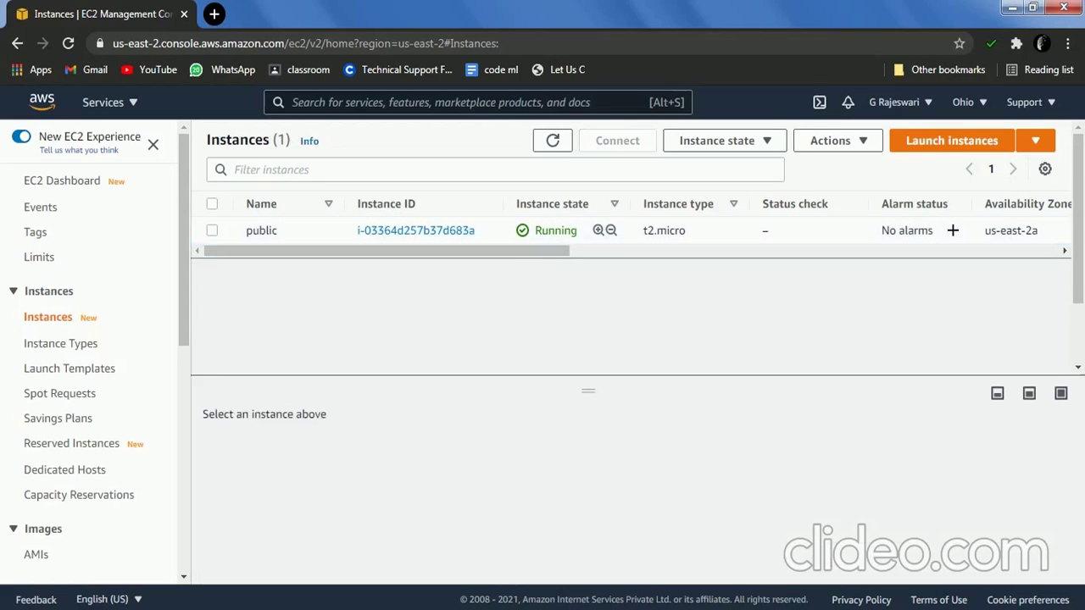
click(212, 230)
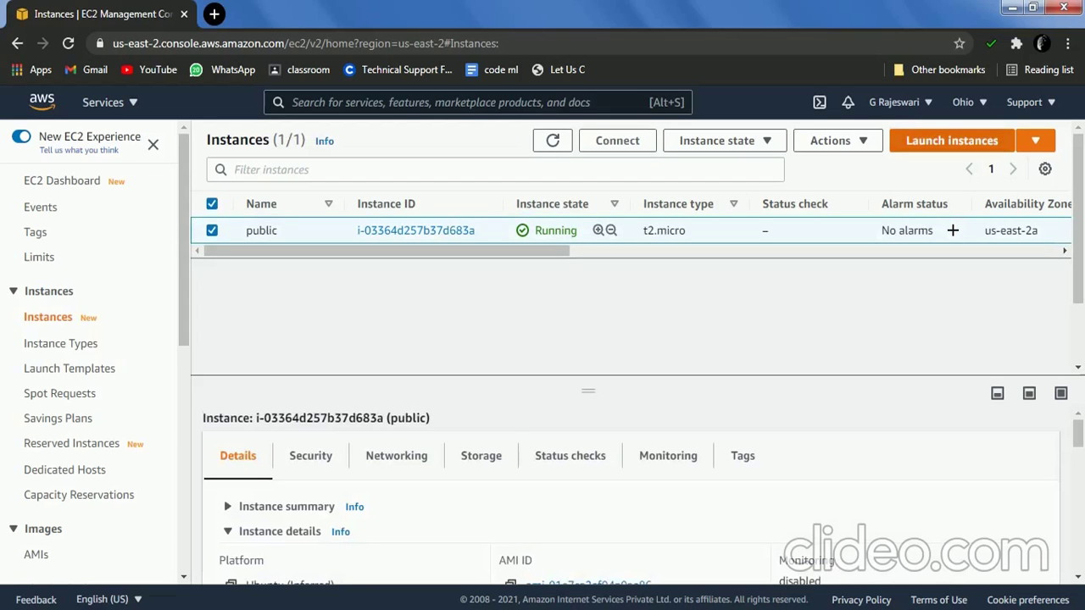
Start launching another instance with a free tier AMI and the t2.micro type, continuing to the instance details
click(952, 141)
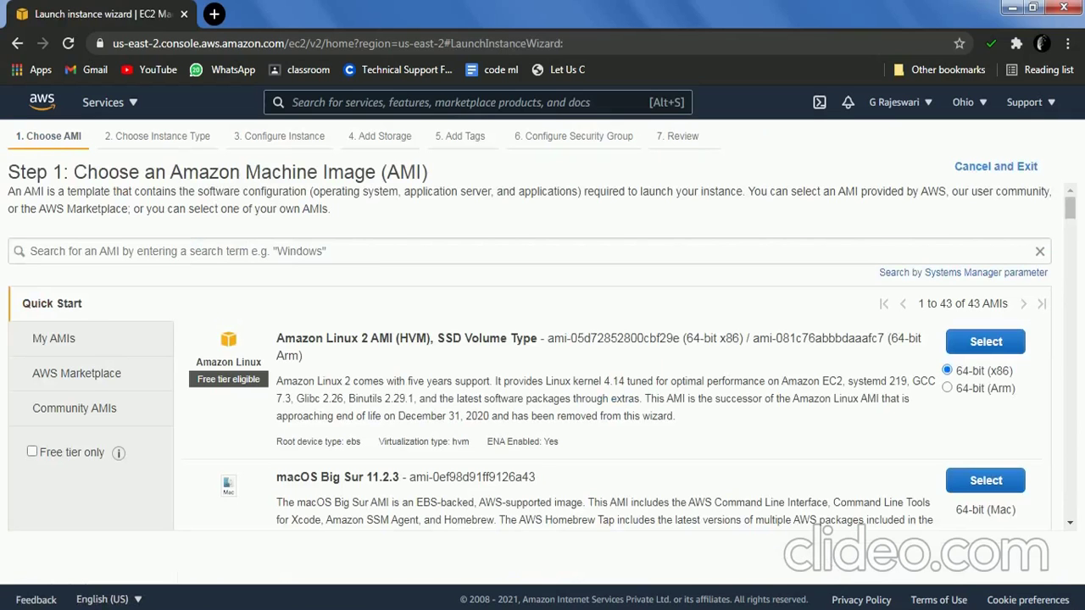
click(32, 452)
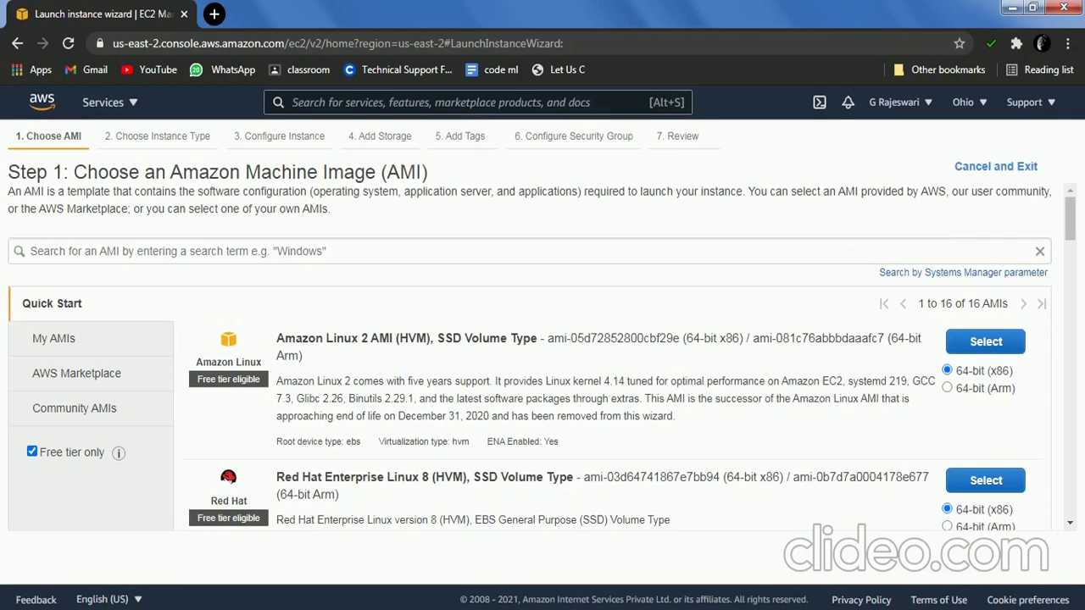
scroll(543, 356, down, 10)
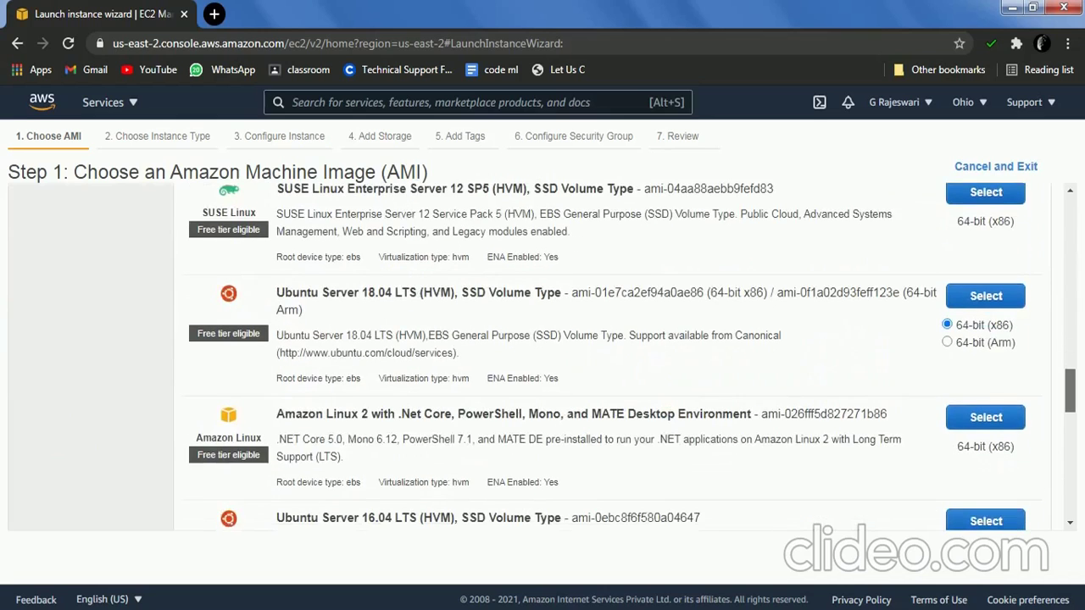
scroll(632, 357, down, 1)
click(985, 269)
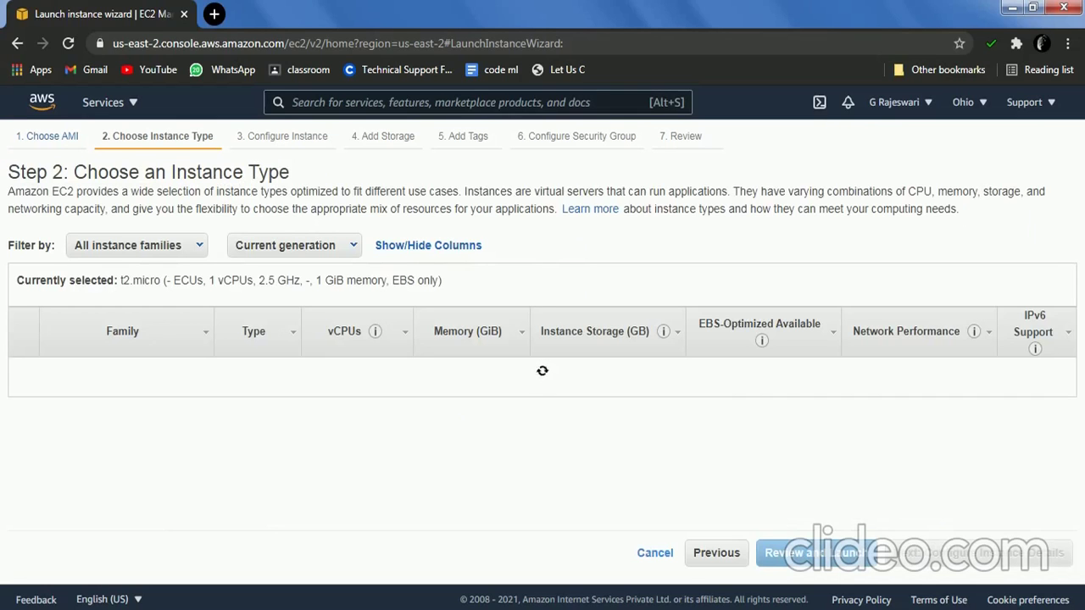
click(977, 552)
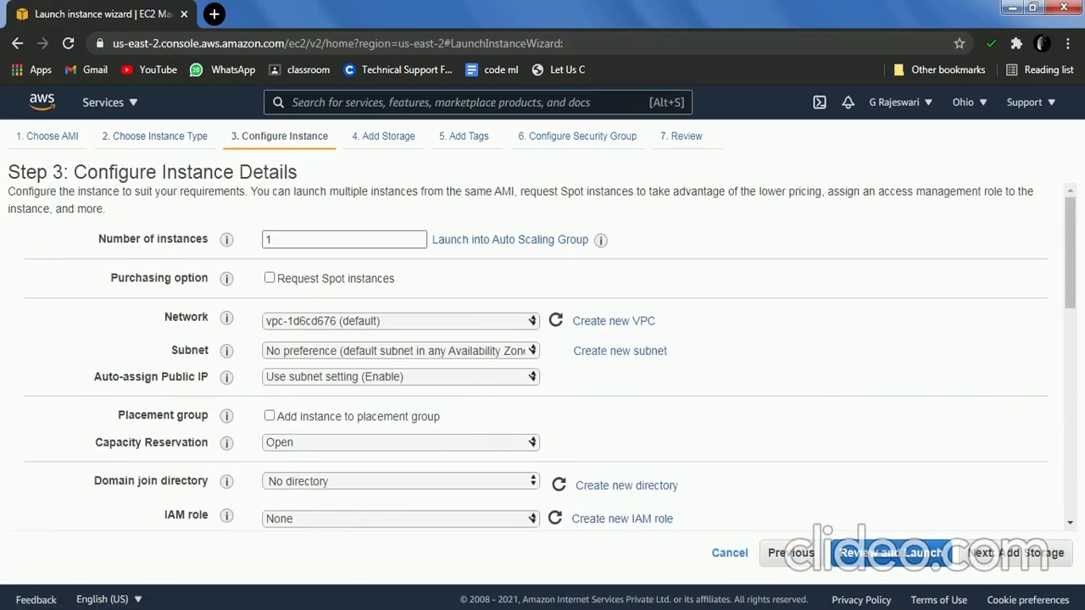
Place the instance in the spidy VPC's Private subnet with auto-assigned public IP enabled, and continue to storage
click(400, 320)
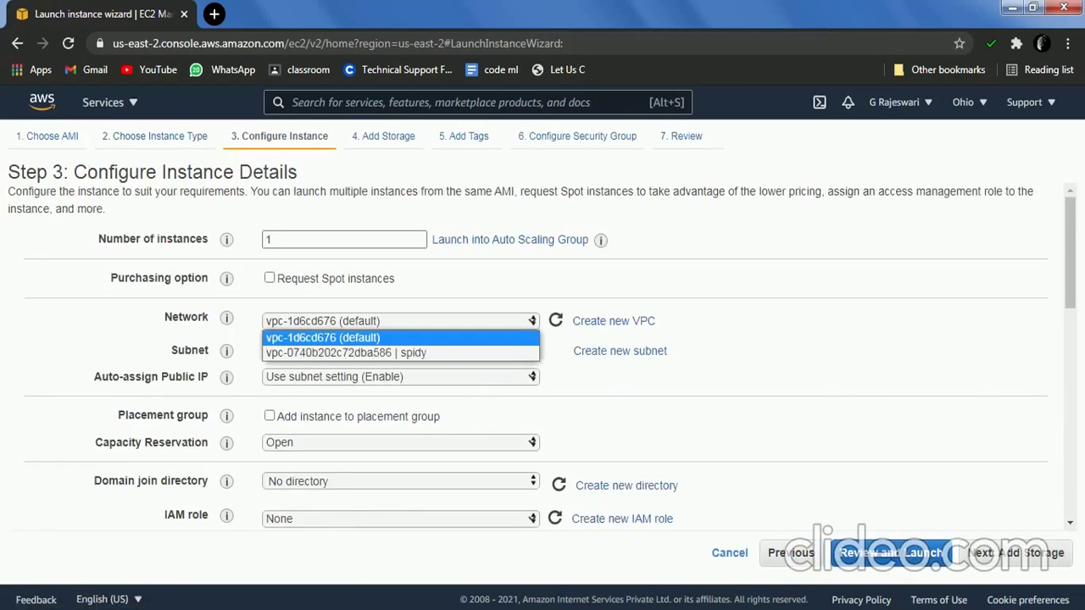
click(346, 353)
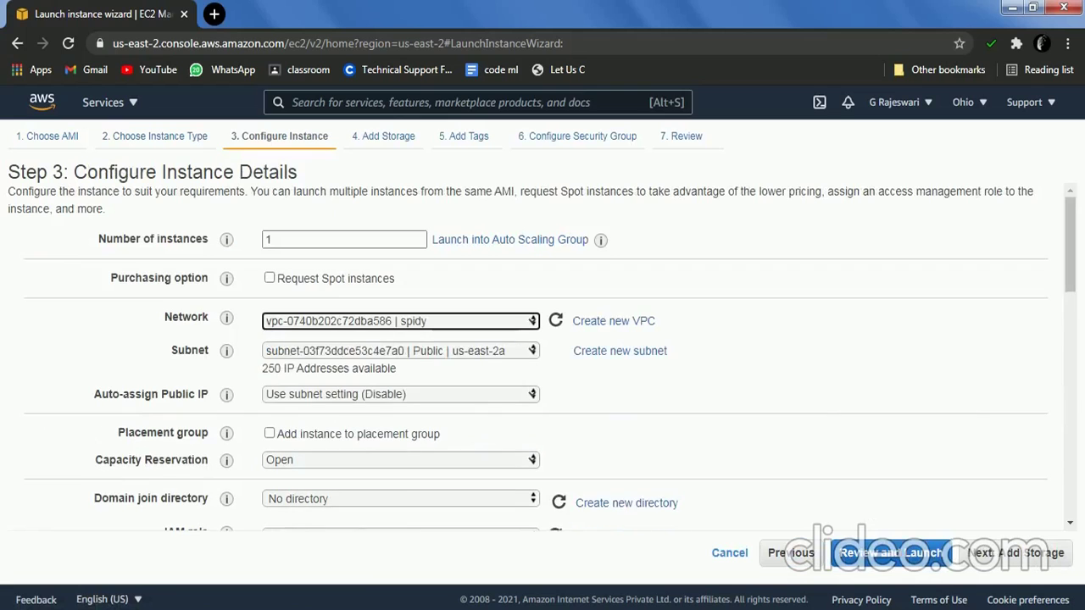
click(398, 350)
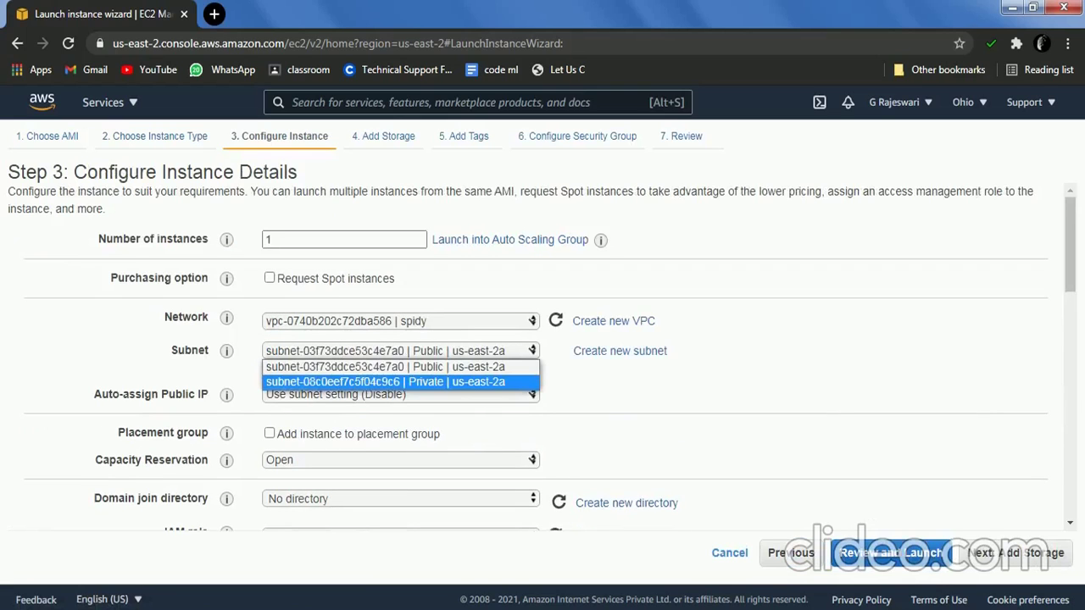
click(386, 381)
click(400, 394)
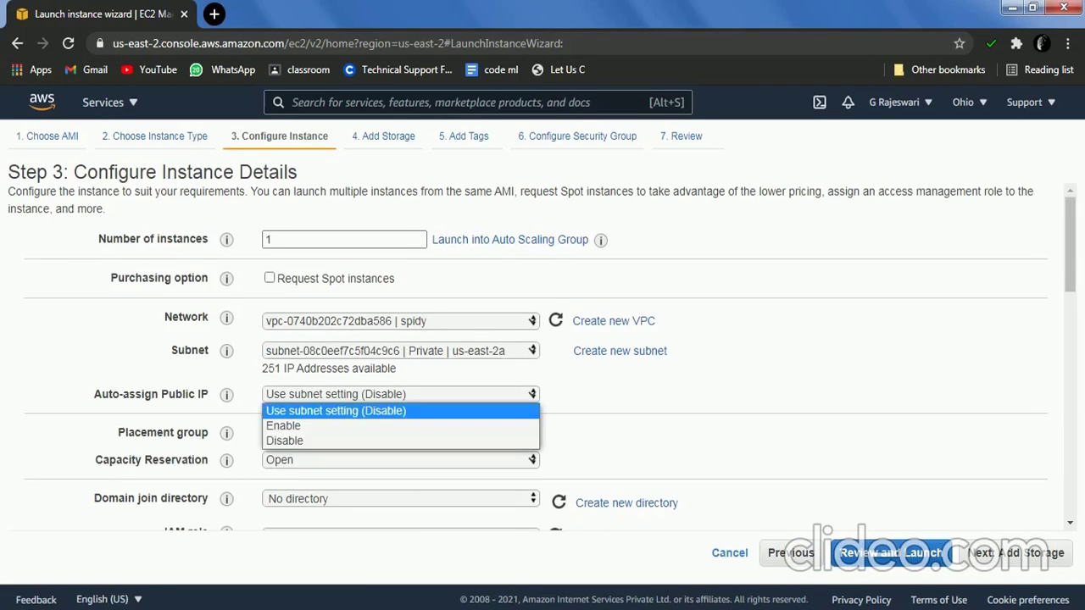
click(400, 426)
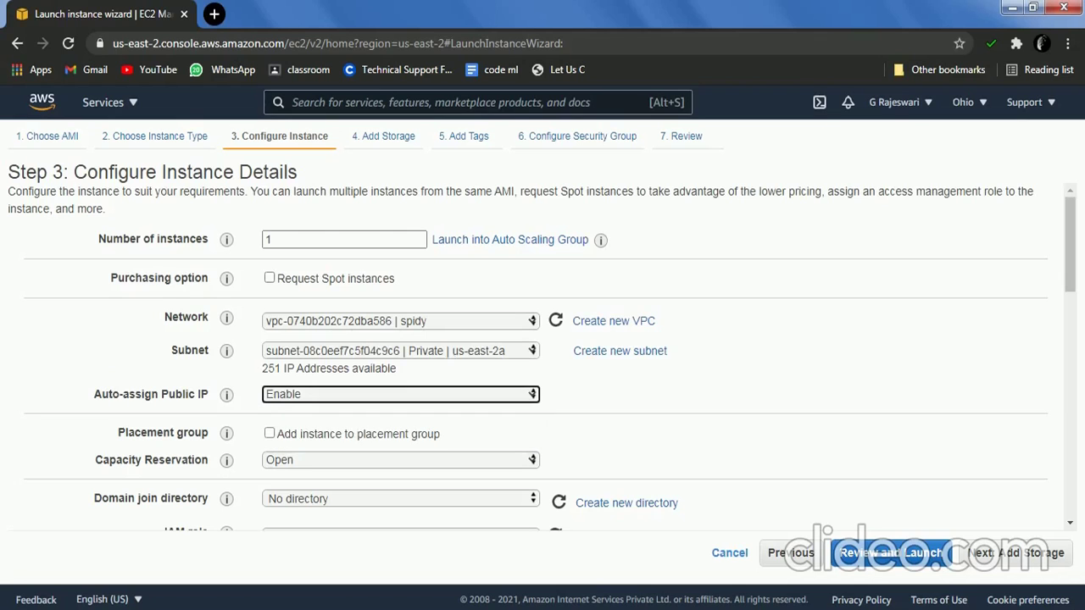
click(1027, 553)
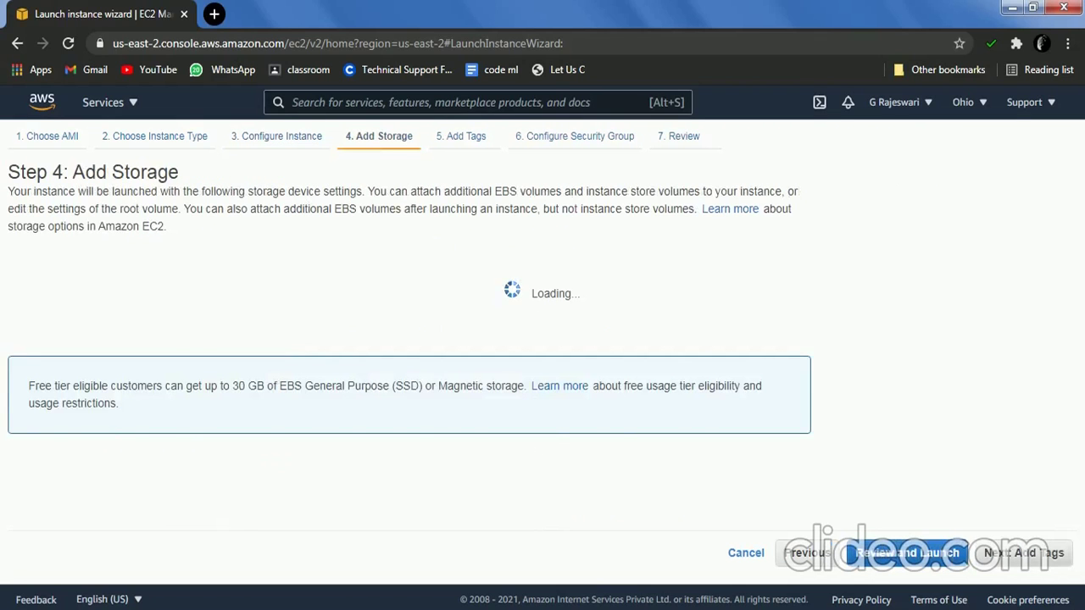
Leave storage at its defaults and add no tags, assign the existing default security group, and go to the launch review
click(1024, 553)
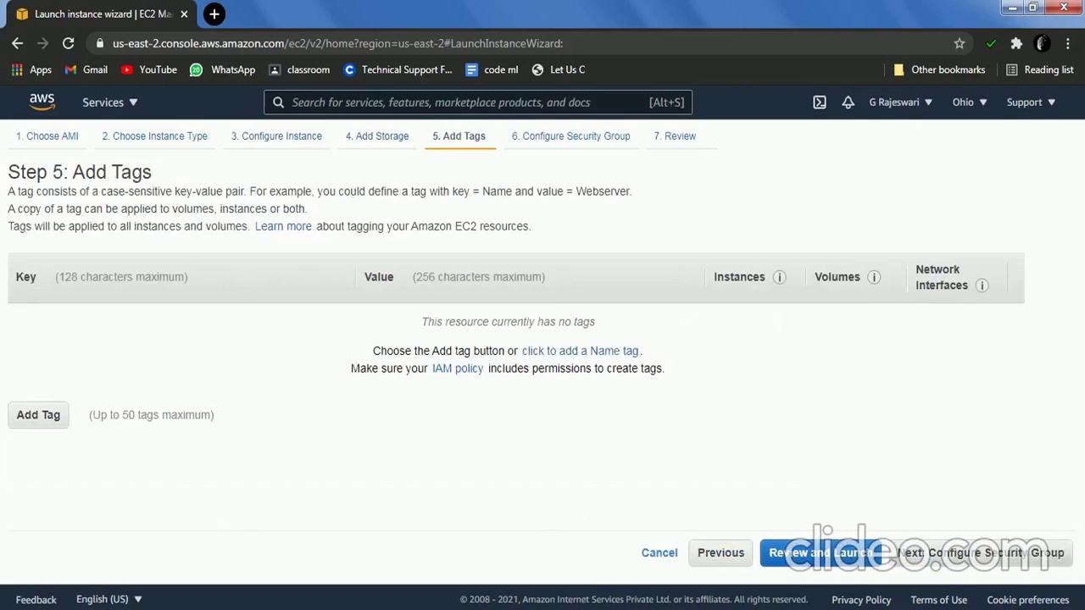
click(983, 553)
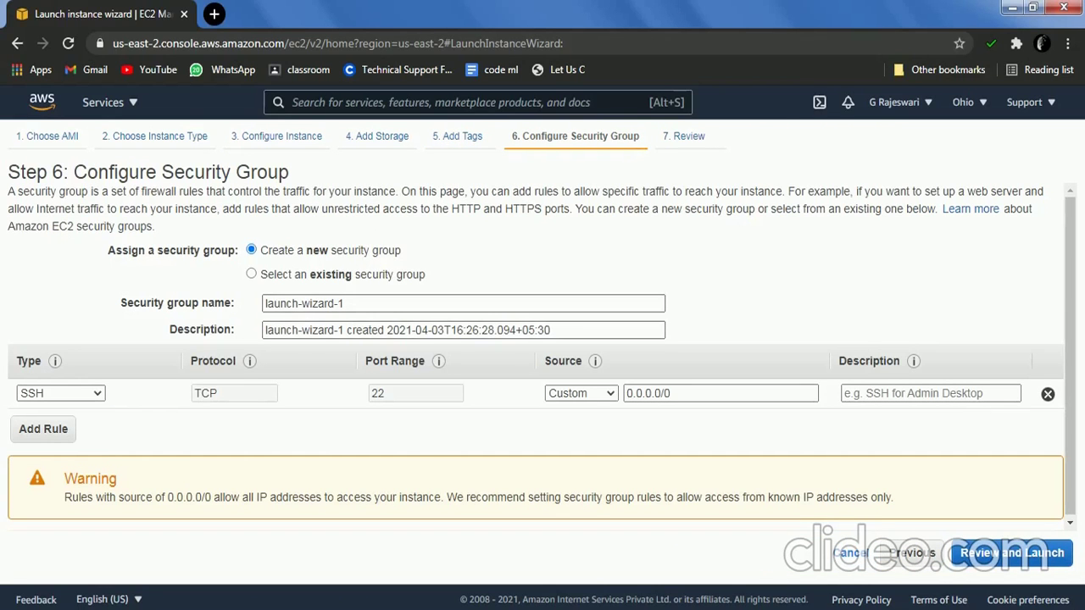
click(251, 273)
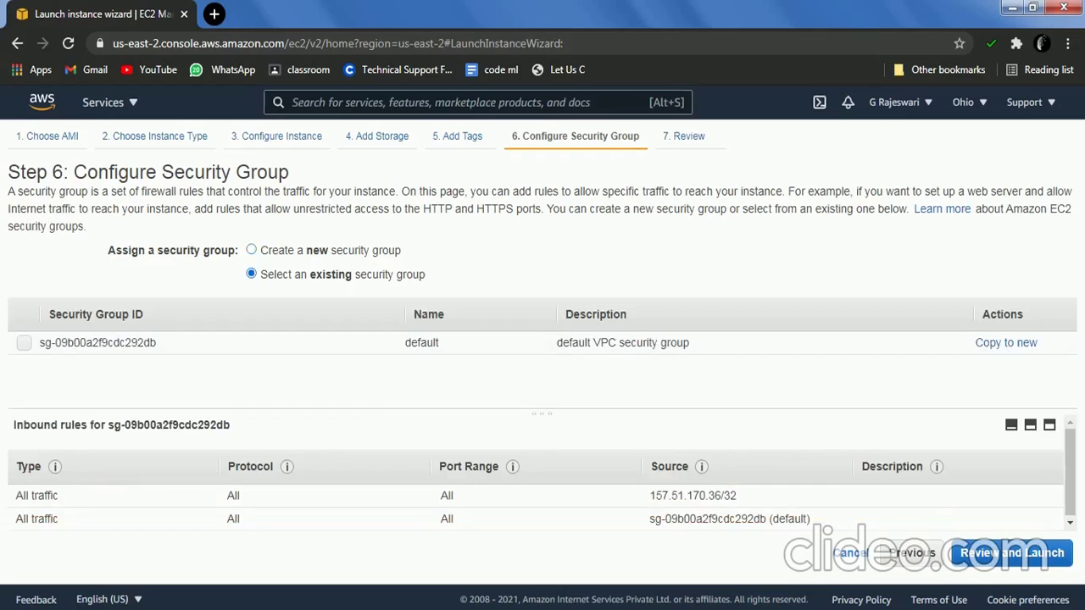
click(24, 342)
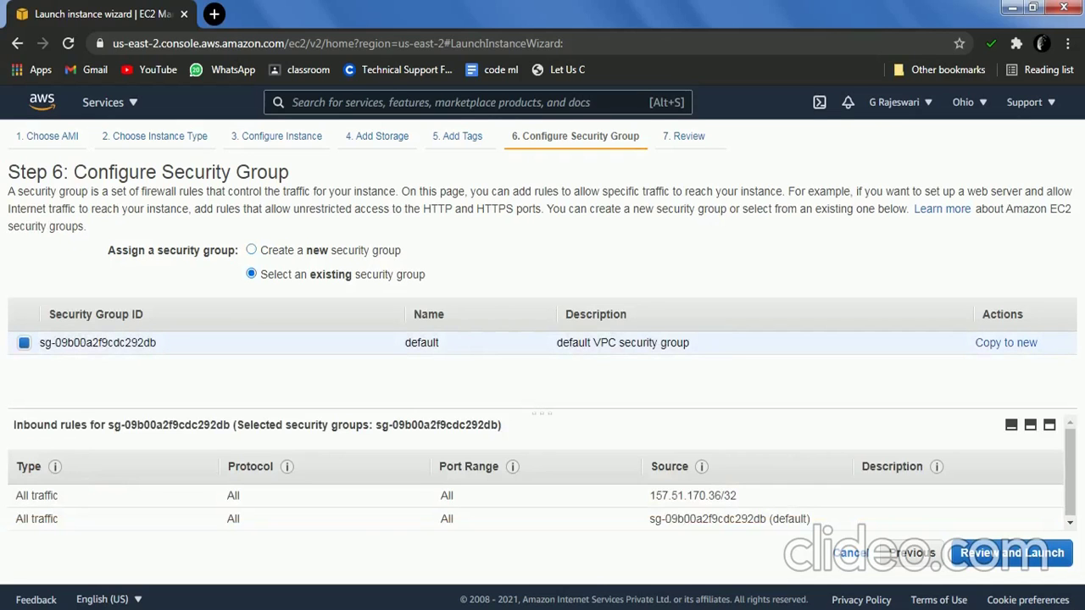
click(1011, 553)
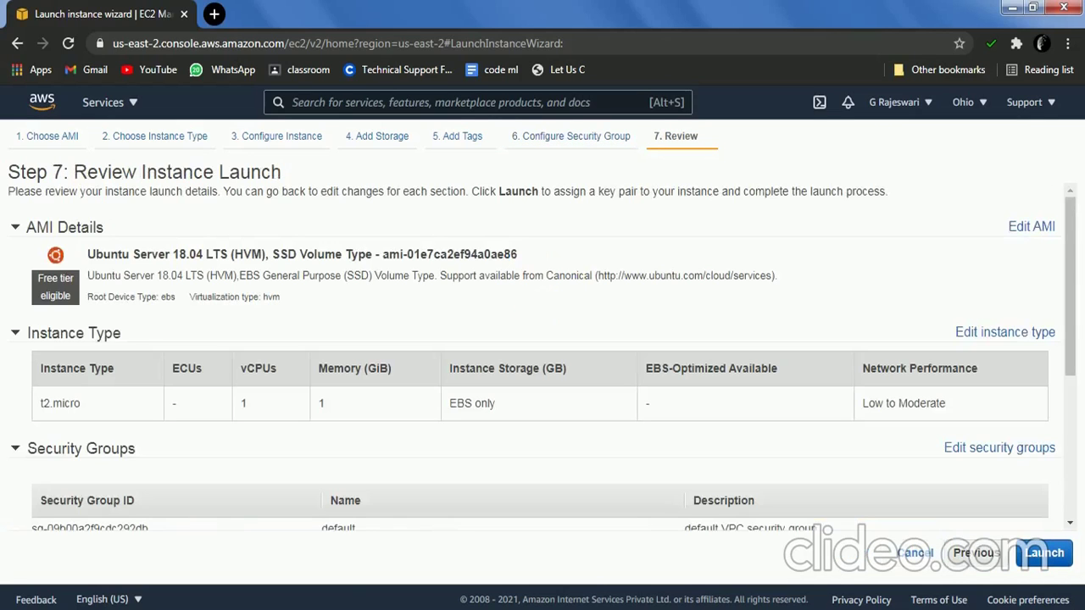
Launch the second instance with the existing Hanuman key pair, acknowledging private key access, and view the instances list
click(1042, 552)
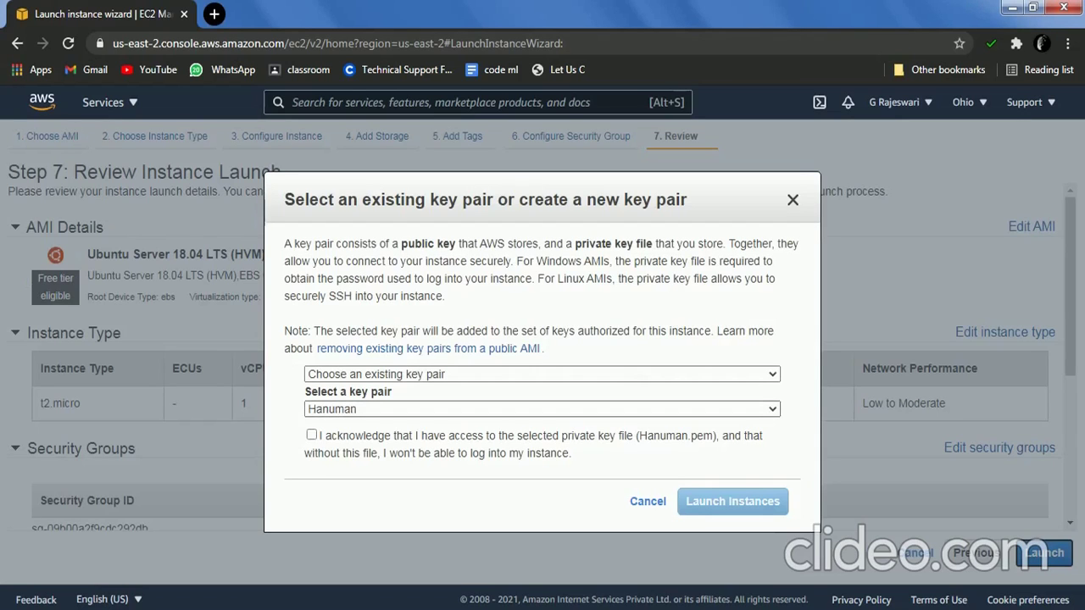
click(311, 435)
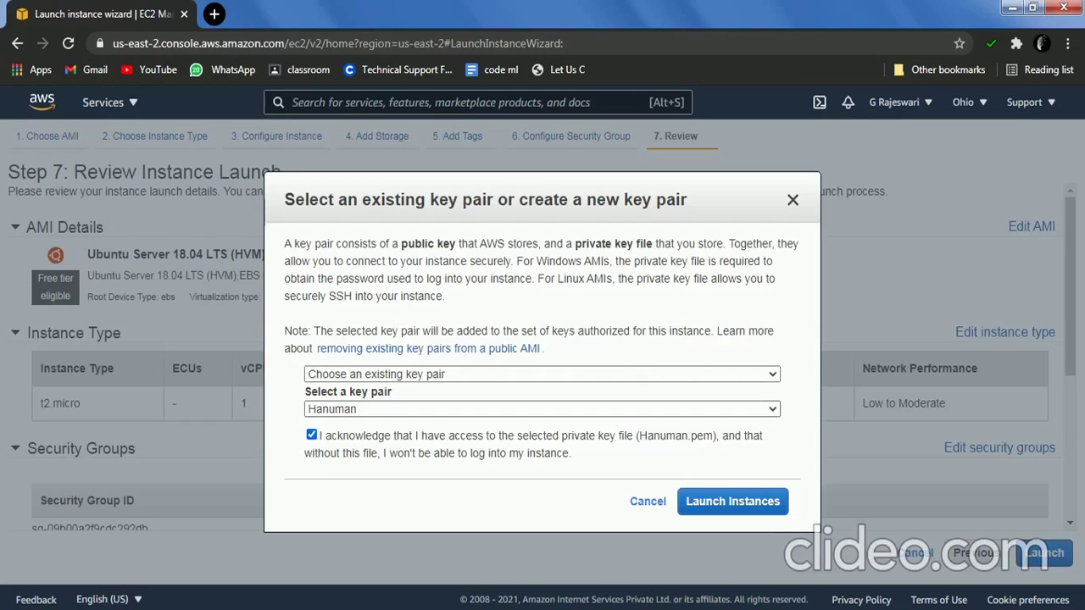
click(732, 501)
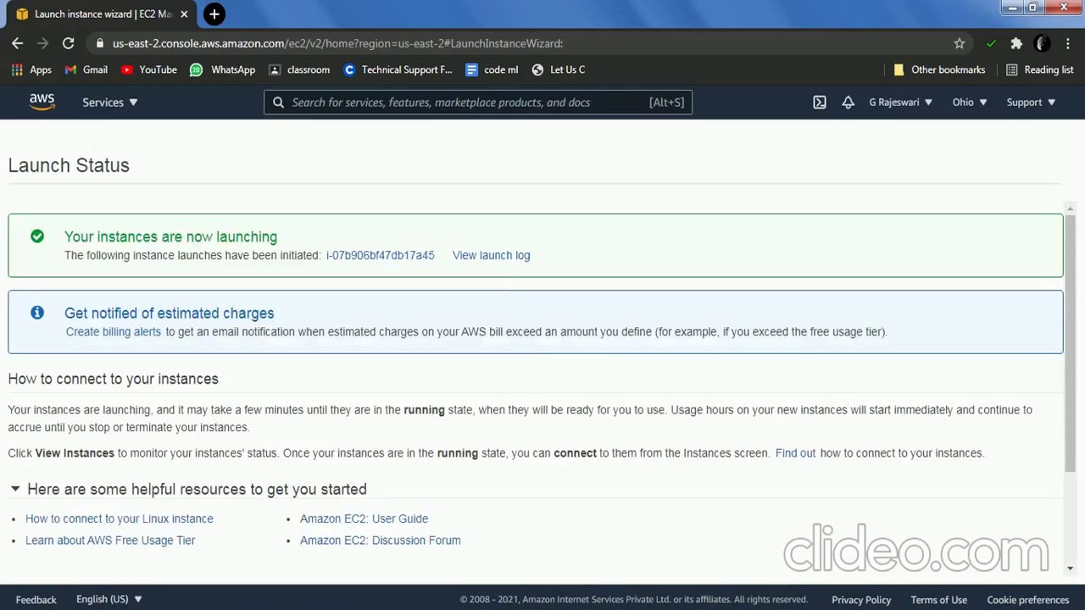
scroll(543, 382, down, 2)
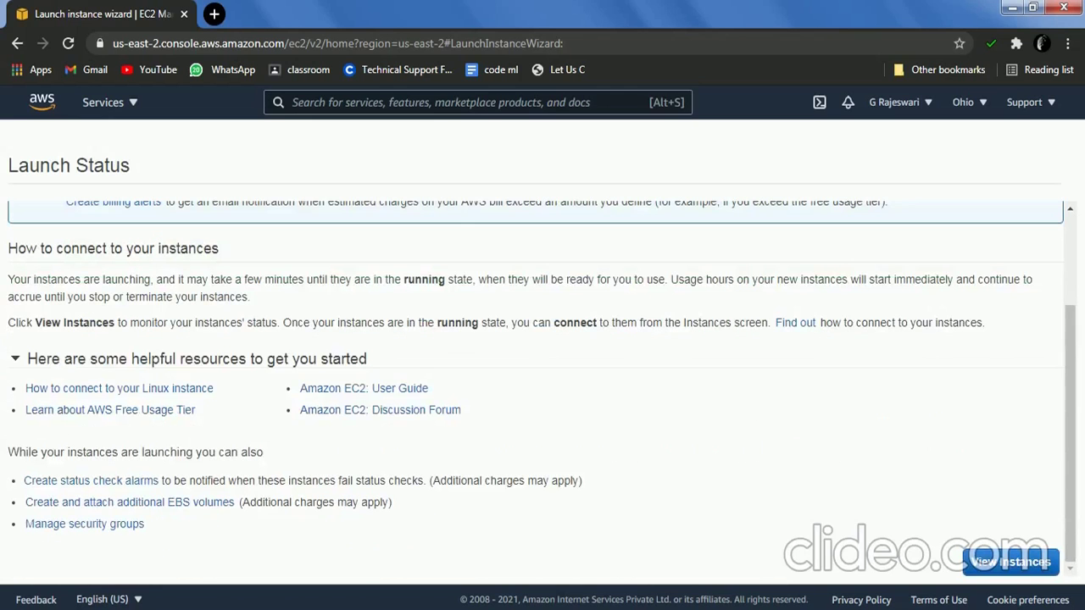
click(1010, 561)
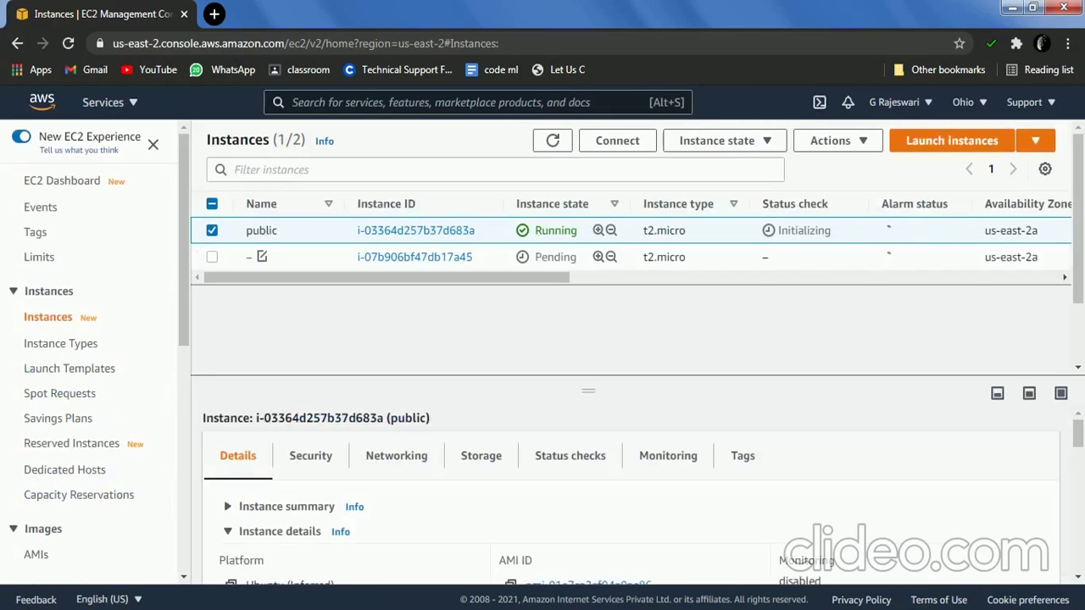
Name the new unnamed instance private
click(262, 257)
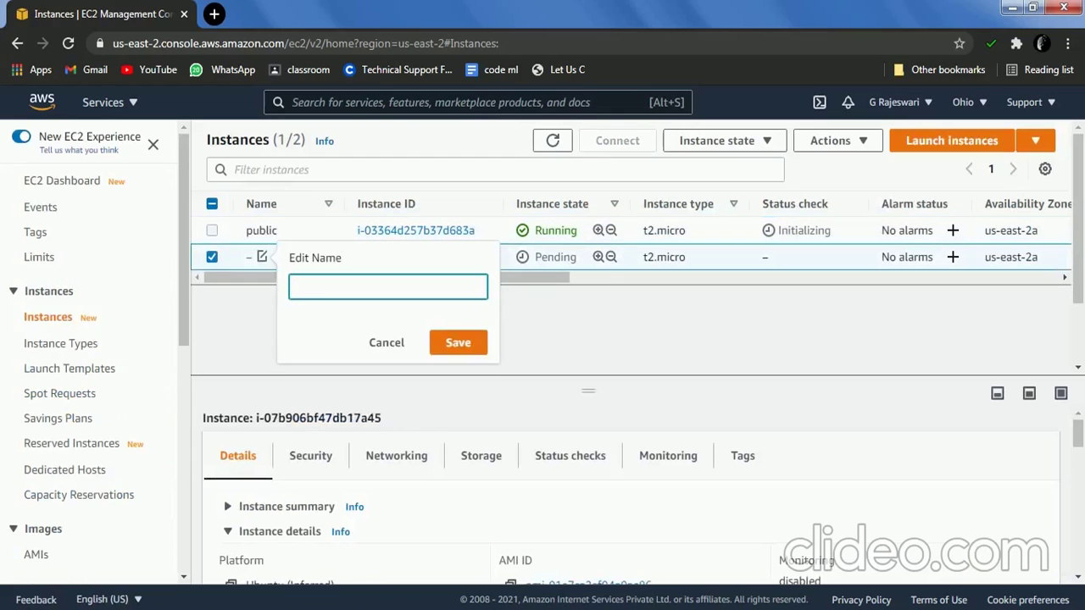
text(privtae)
key(BackSpace)
key(BackSpace)
key(BackSpace)
text(ate)
click(458, 342)
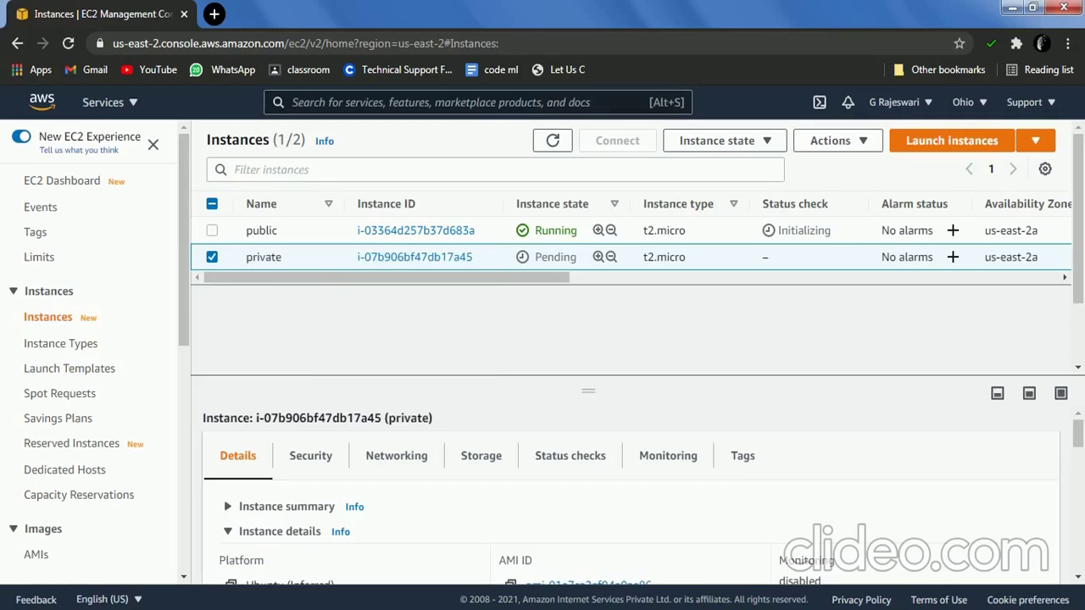
click(212, 229)
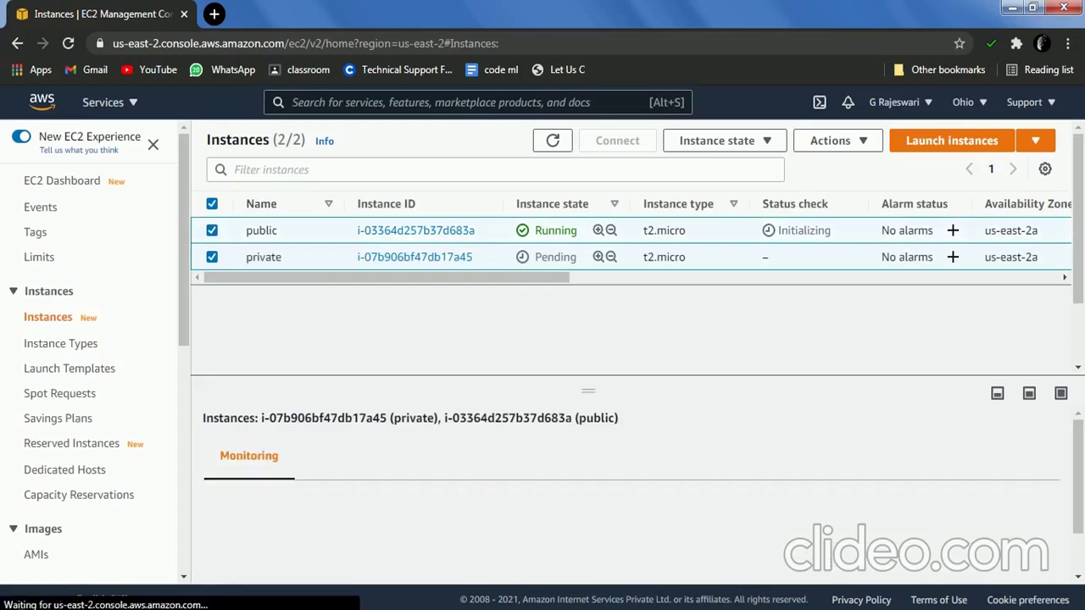
click(212, 257)
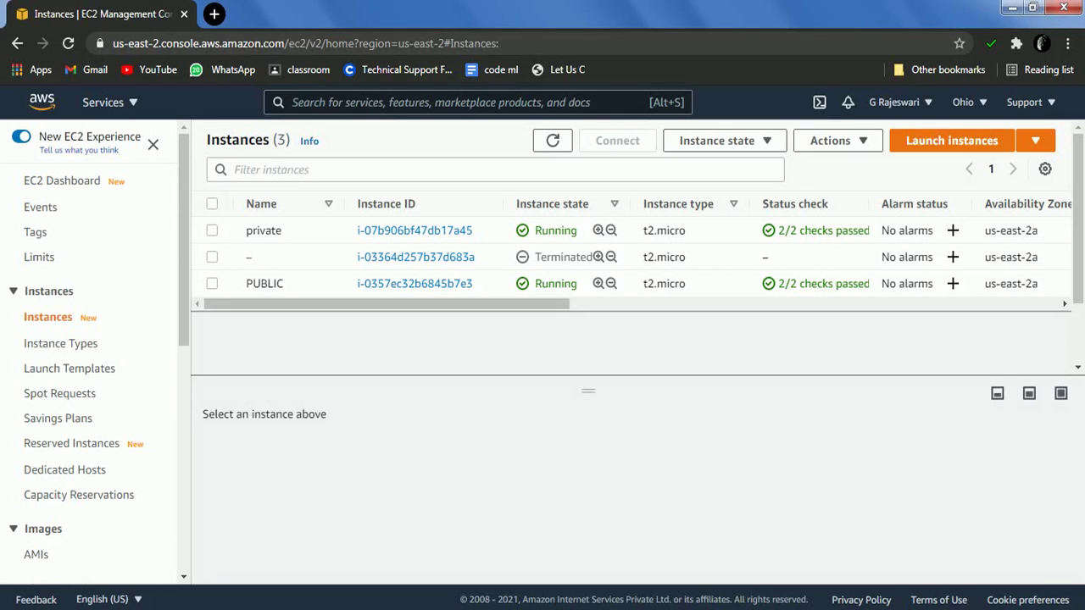
Copy the public IPv4 address of the PUBLIC instance and open a Windows Command Prompt (cmd)
click(212, 283)
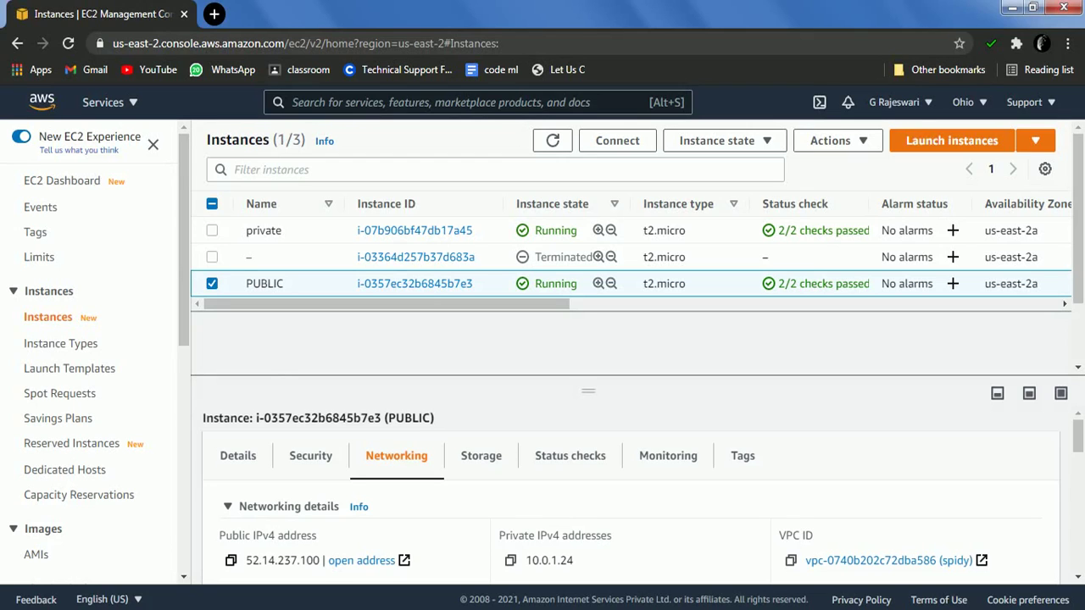
click(230, 560)
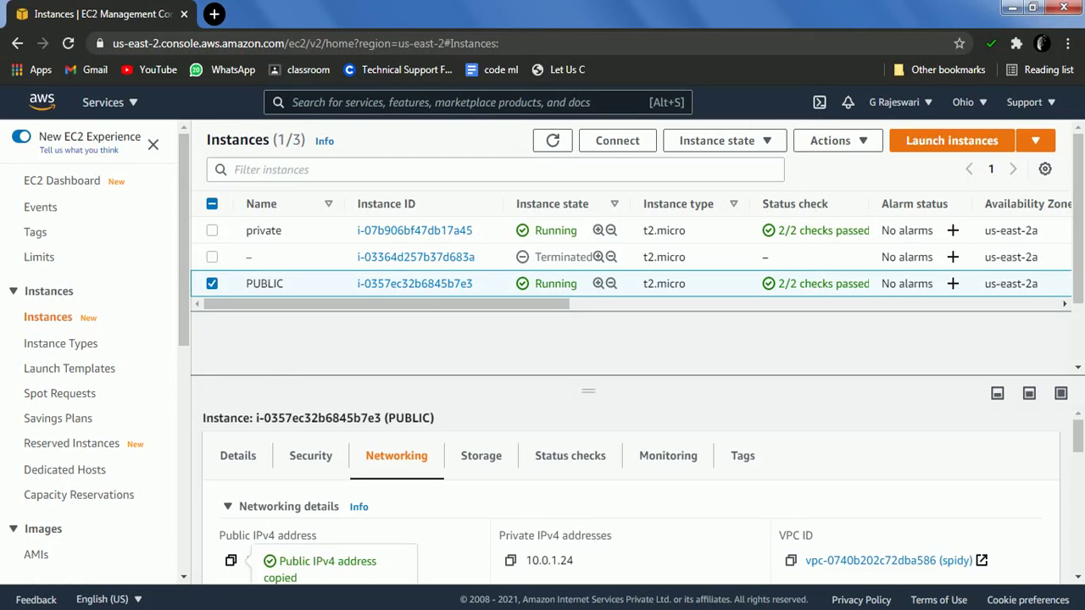
key(super)
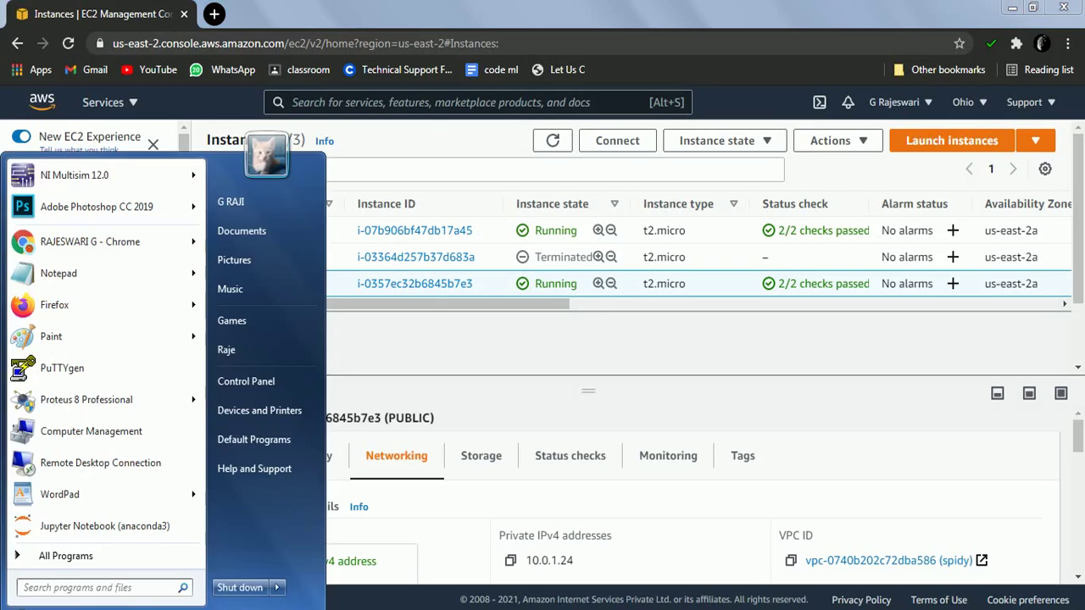
text(cmd)
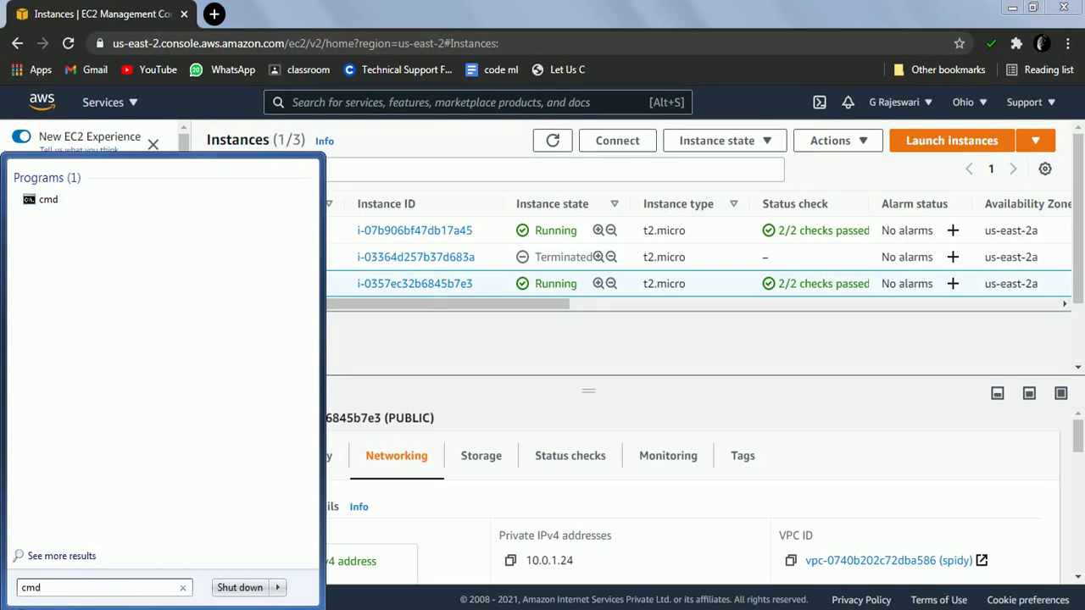
key(Return)
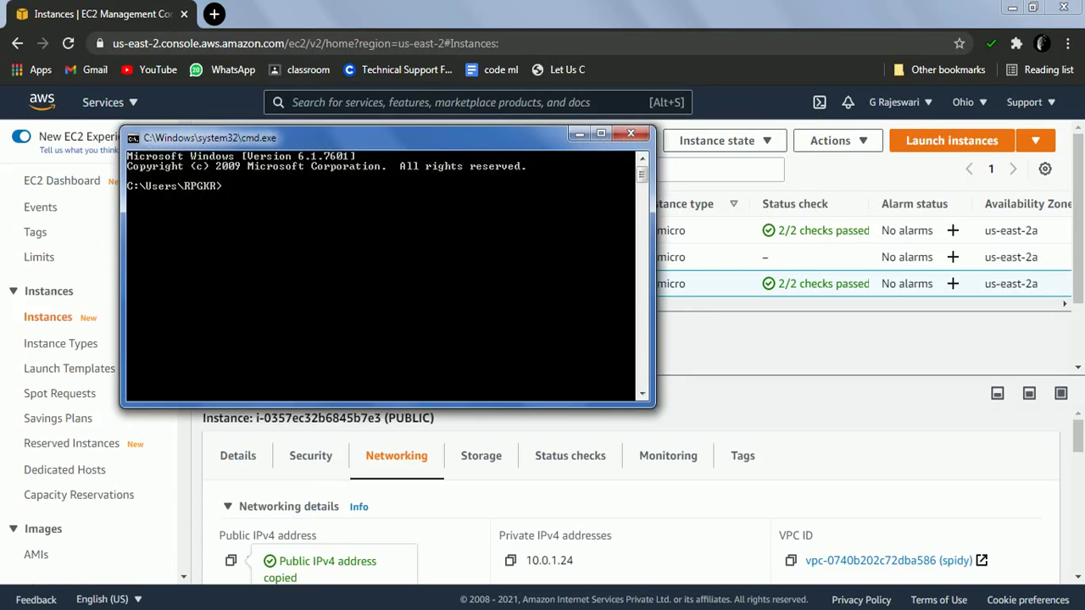
Ping the PUBLIC instance at its copied address 52.14.237.100, and minimize the Command Prompt
text(ping)
right_click(356, 218)
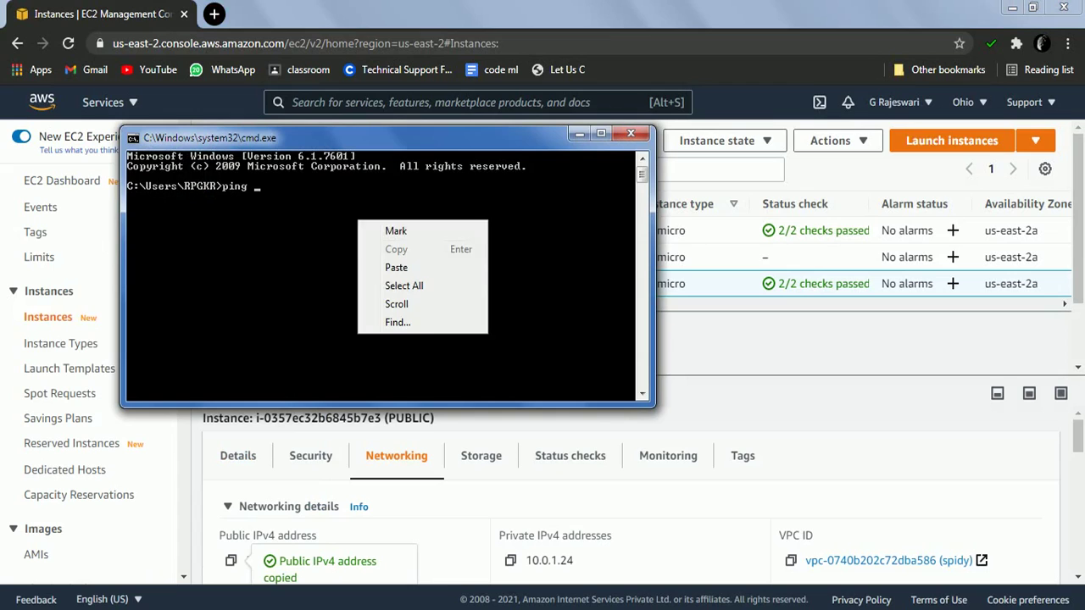
click(397, 265)
key(Return)
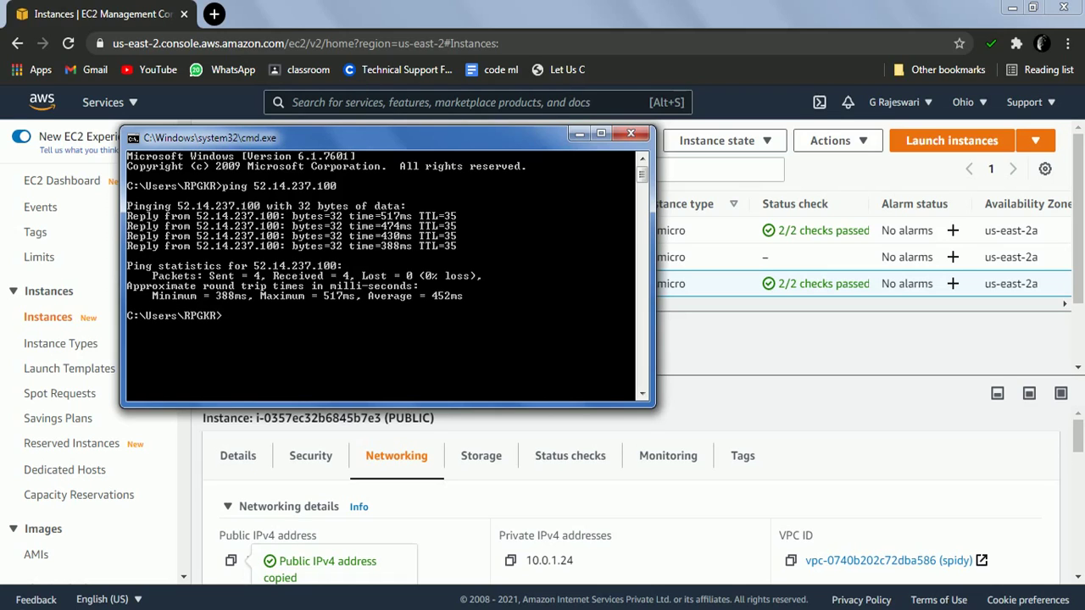
click(579, 133)
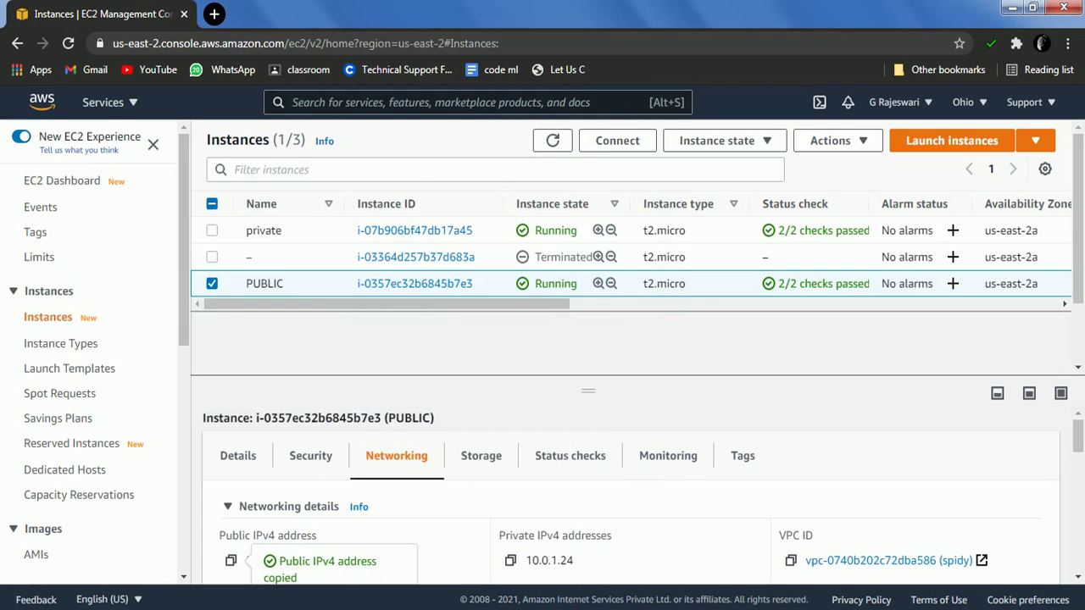
Select only the private instance and copy its public IPv4 address
click(211, 283)
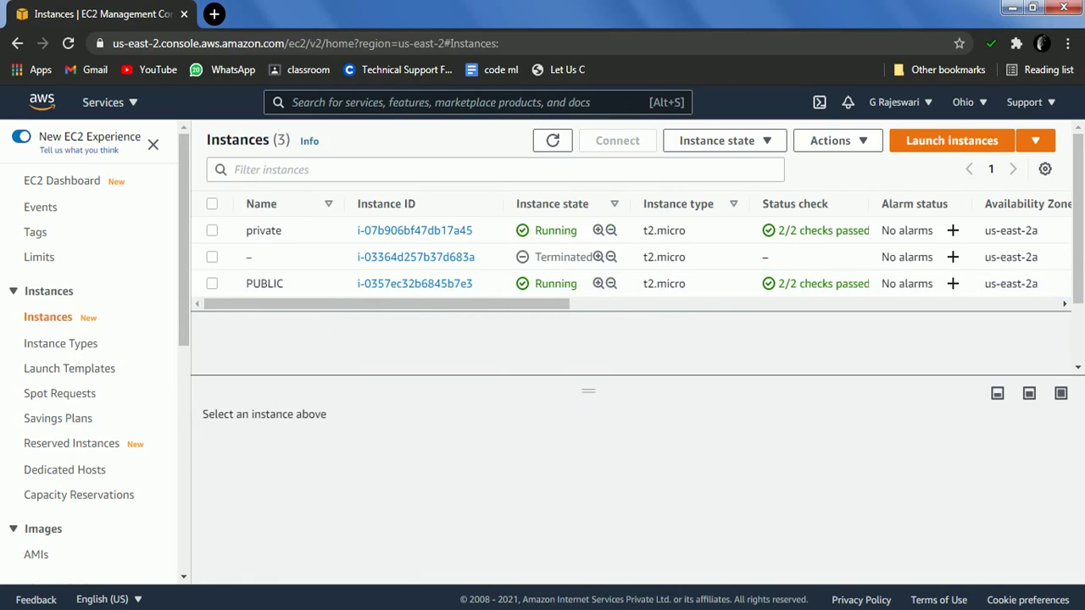
click(211, 230)
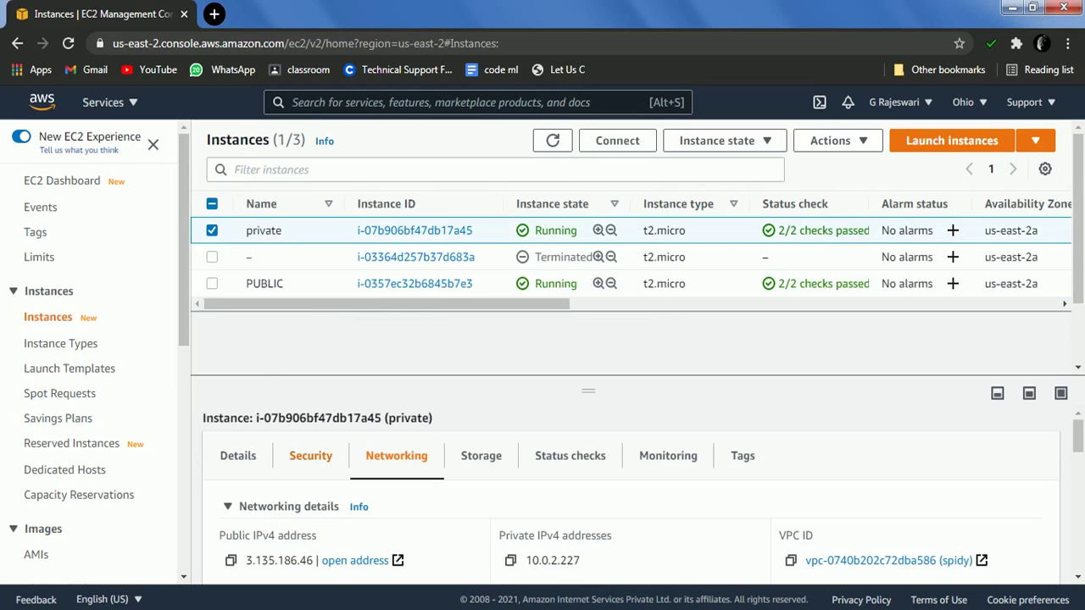
click(230, 560)
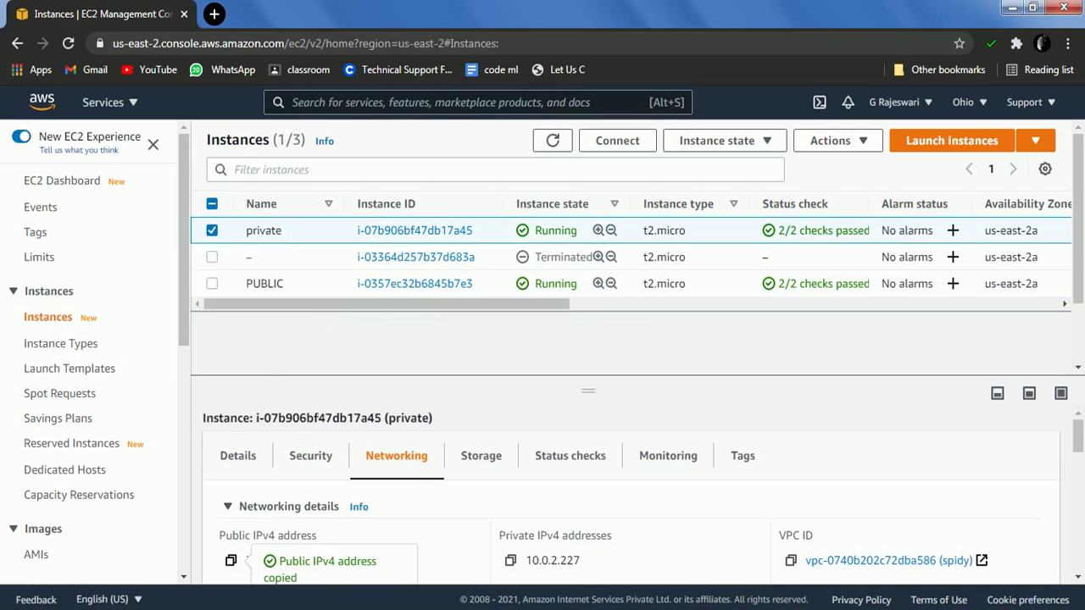
Switch back to the Command Prompt and ping the private instance at its copied address 3.135.186.46
key(alt+Tab)
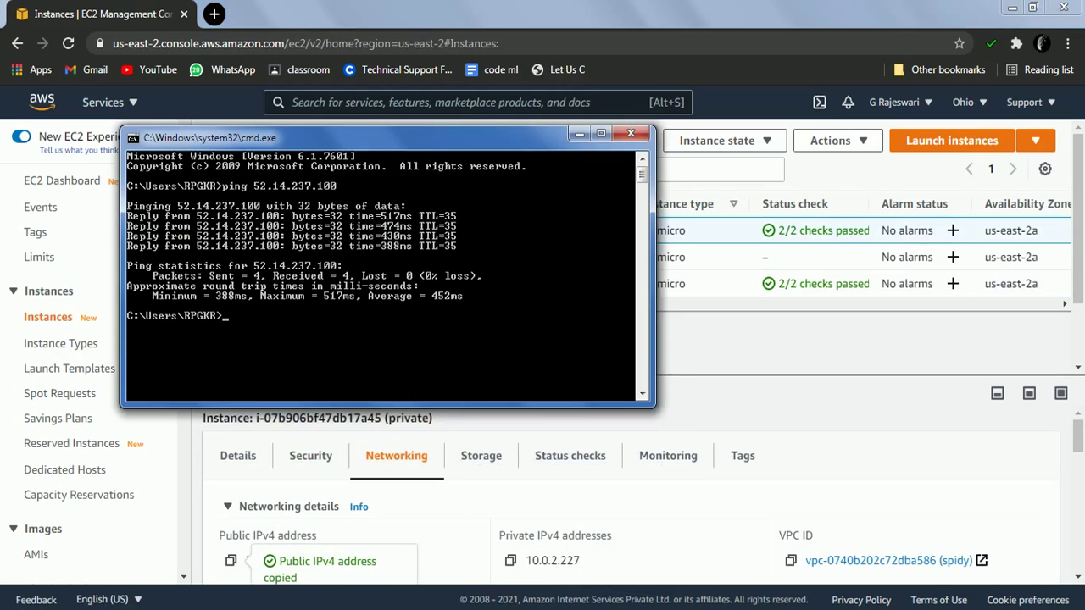
text(ping)
right_click(293, 320)
click(335, 369)
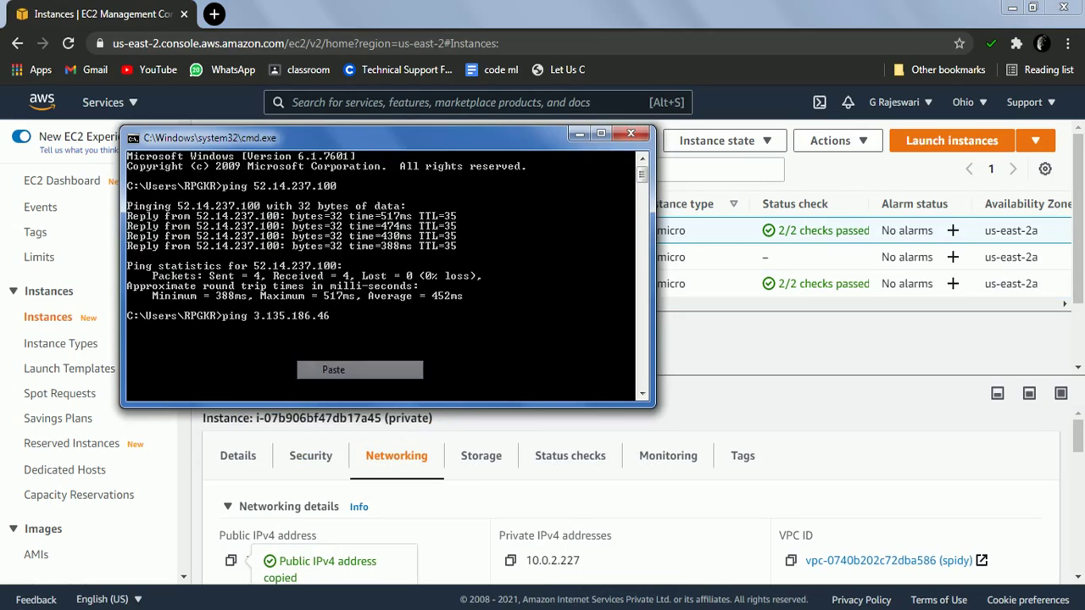
key(Return)
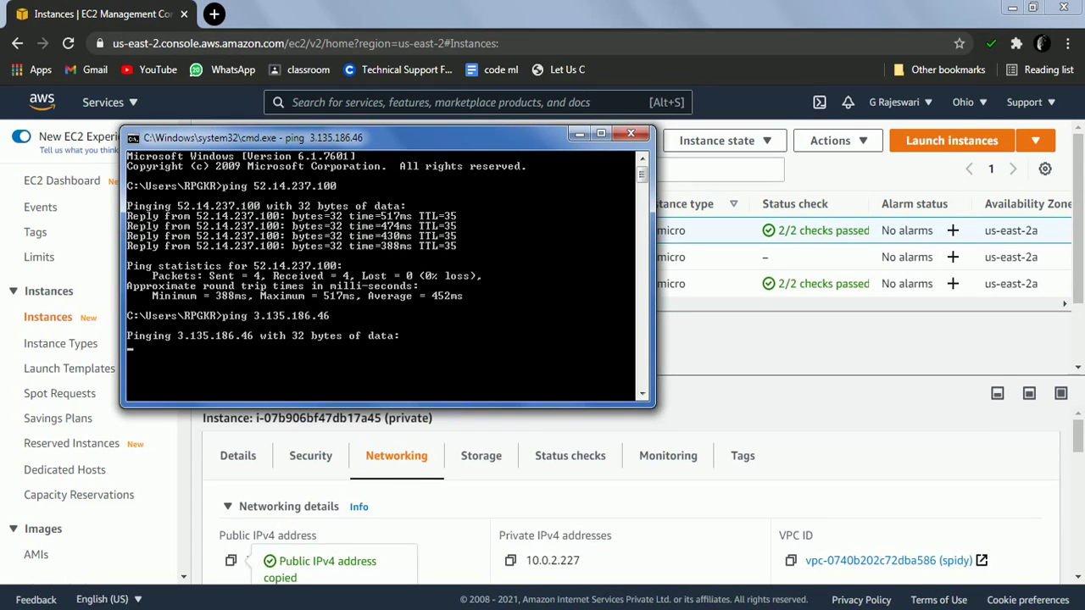